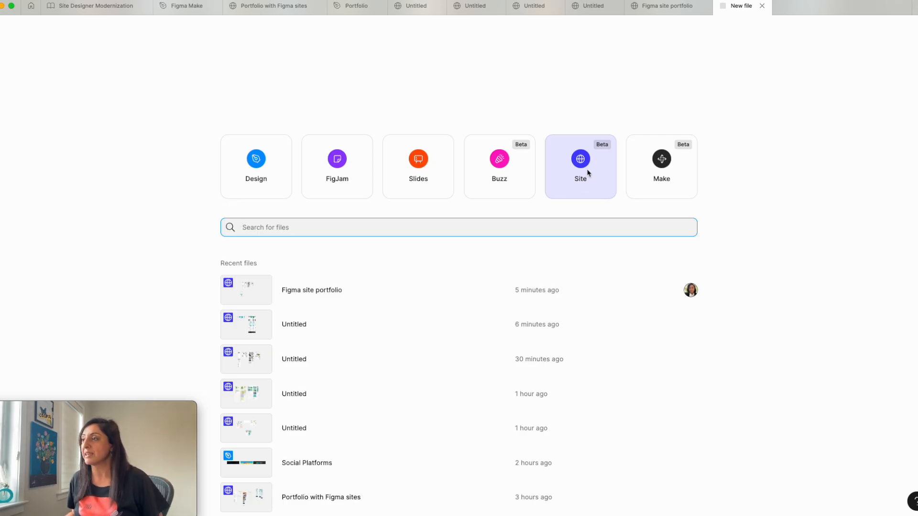
Step: Create a new site file and browse the Event, Landing page, Personal and Portfolio template categories
{"action": "left_click", "coordinate": [597, 156]}
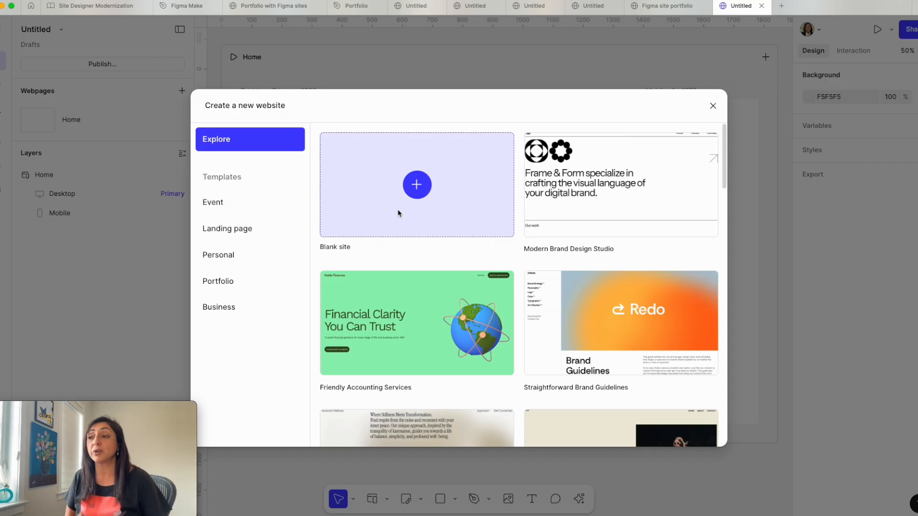
{"action": "left_click", "coordinate": [257, 205]}
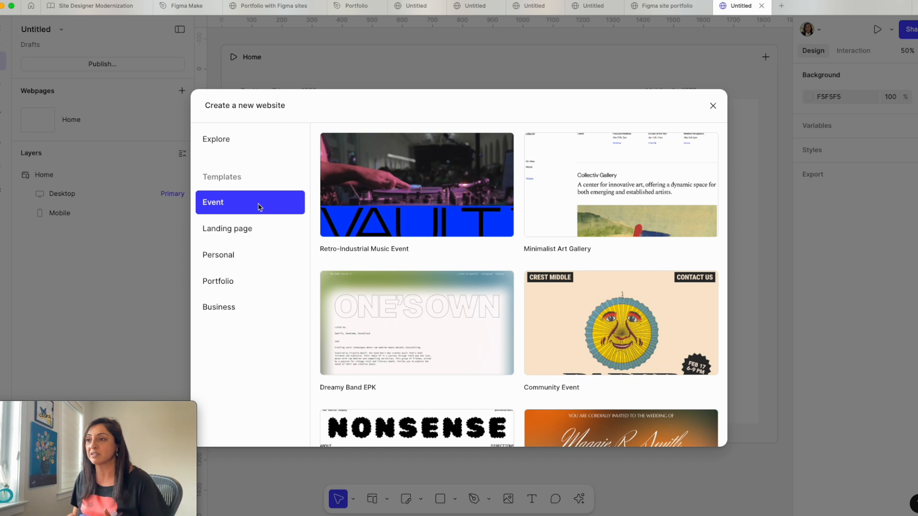
{"action": "left_click", "coordinate": [258, 230]}
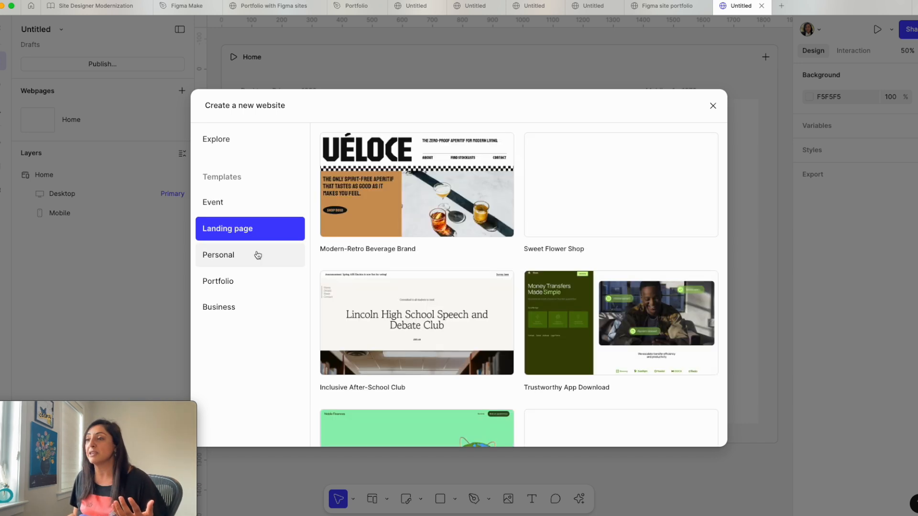
{"action": "left_click", "coordinate": [275, 260]}
{"action": "scroll", "coordinate": [455, 262], "scroll_direction": "down", "scroll_amount": 10}
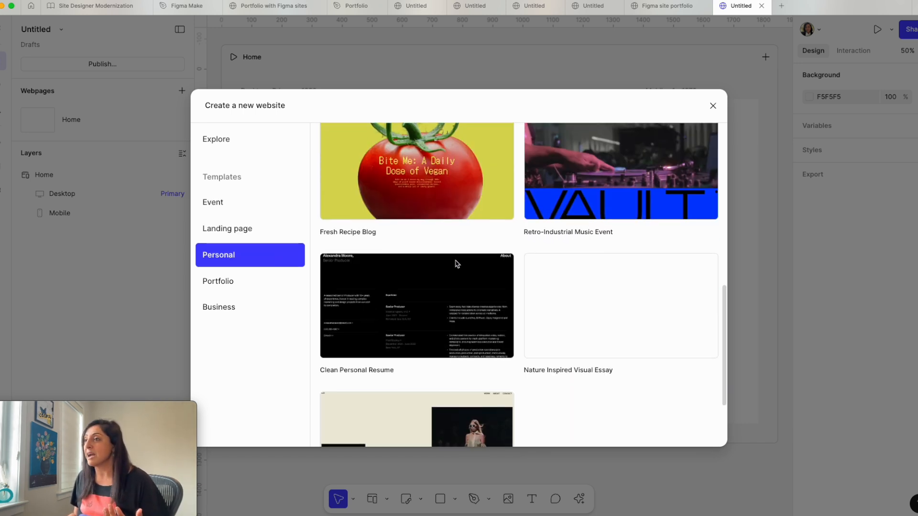
{"action": "left_click", "coordinate": [252, 283]}
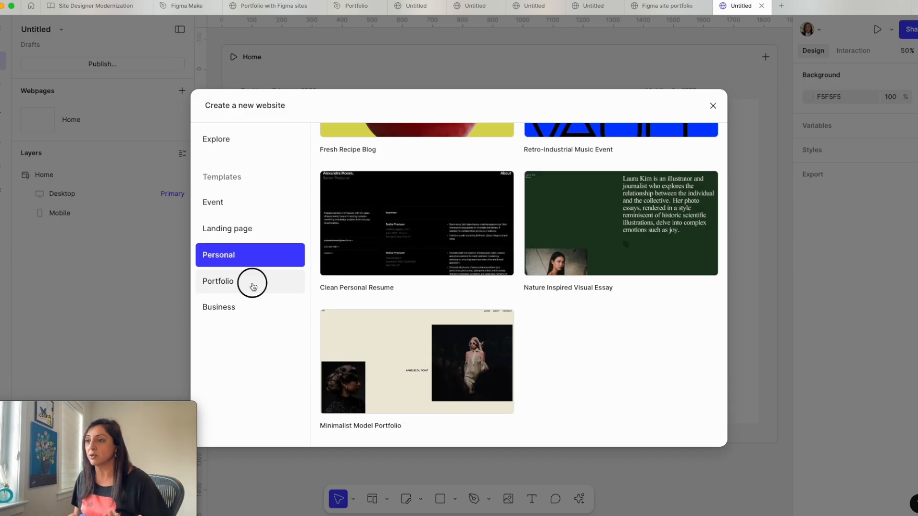
{"action": "scroll", "coordinate": [436, 308], "scroll_direction": "down", "scroll_amount": 4}
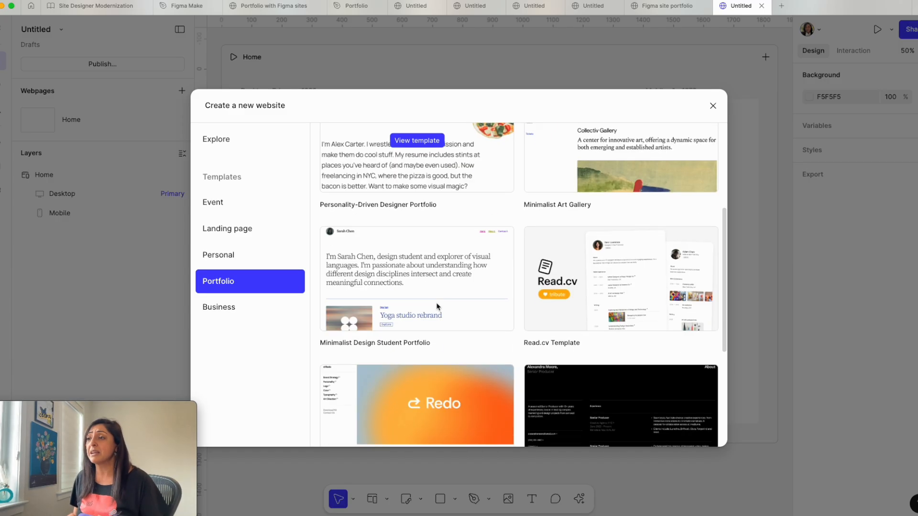
{"action": "scroll", "coordinate": [471, 334], "scroll_direction": "up", "scroll_amount": 2}
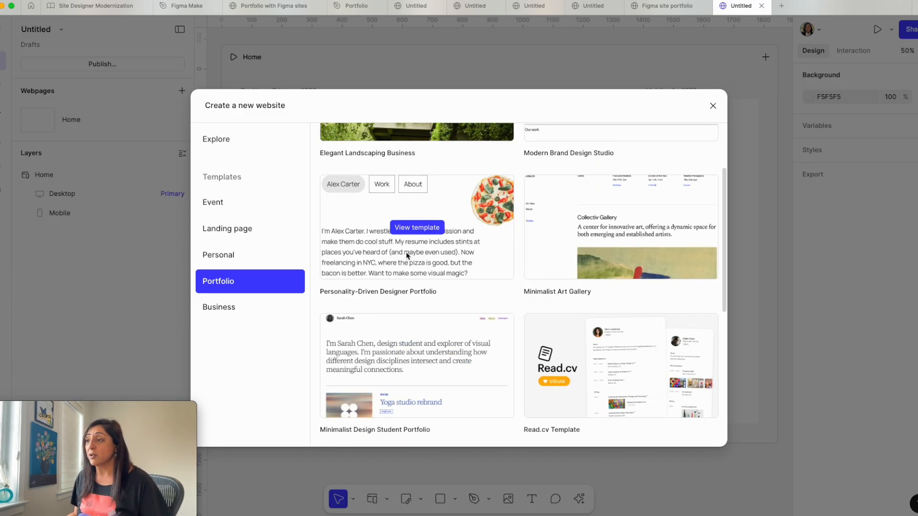
Step: Open the Personality-Driven Designer Portfolio template and use it for the new site
{"action": "left_click", "coordinate": [424, 232]}
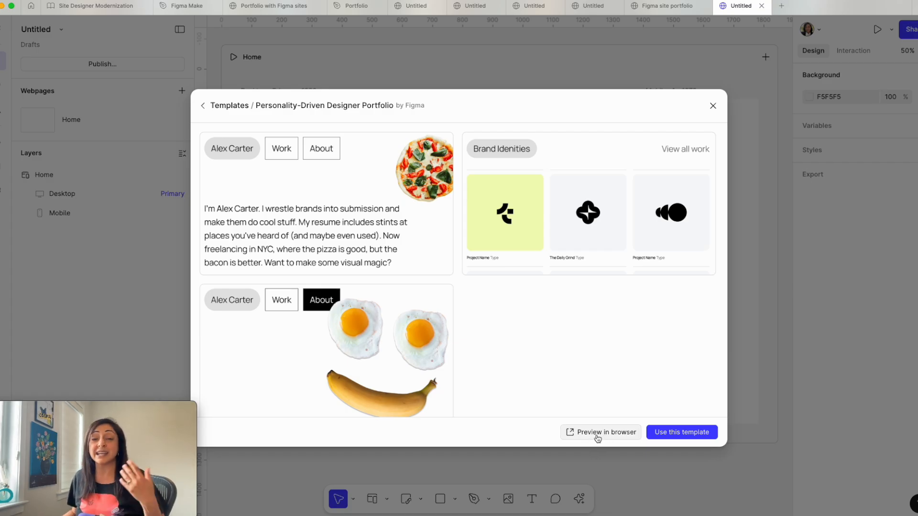
{"action": "left_click", "coordinate": [678, 432]}
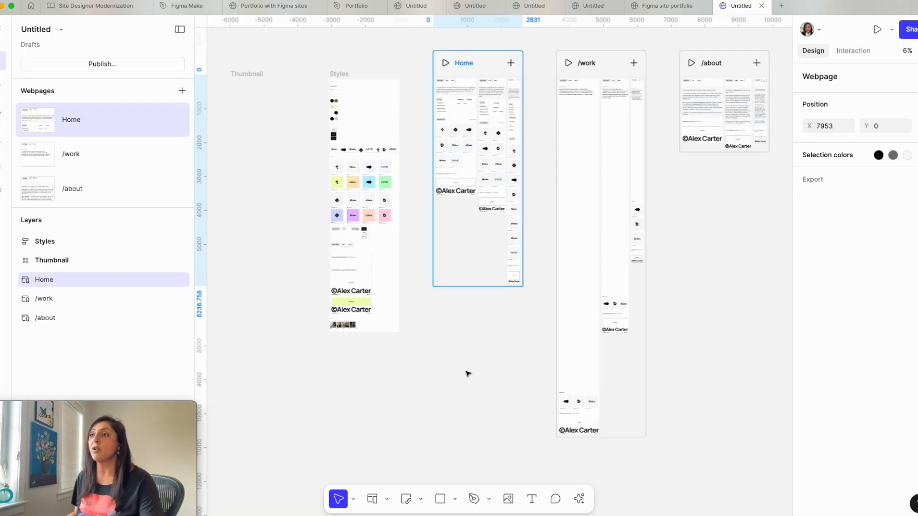
{"action": "scroll", "coordinate": [467, 375], "scroll_direction": "right", "scroll_amount": 3}
{"action": "scroll", "coordinate": [468, 376], "scroll_direction": "up", "scroll_amount": 2}
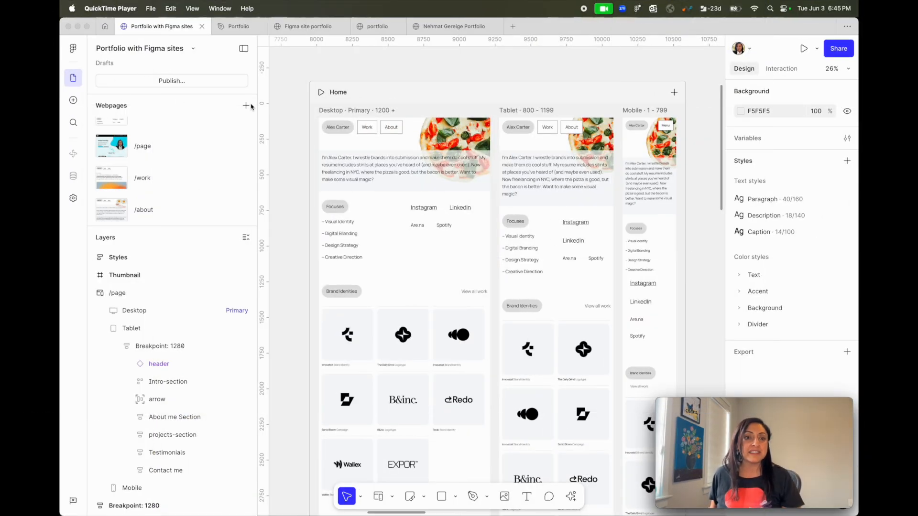
Step: Examine the main menu and the file options of the Portfolio with Figma sites file
{"action": "left_click", "coordinate": [73, 50]}
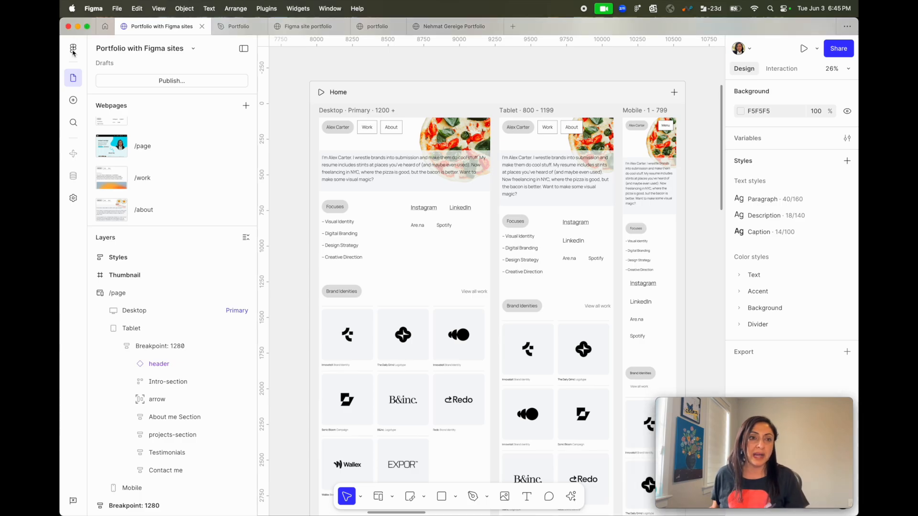
{"action": "left_click", "coordinate": [73, 51]}
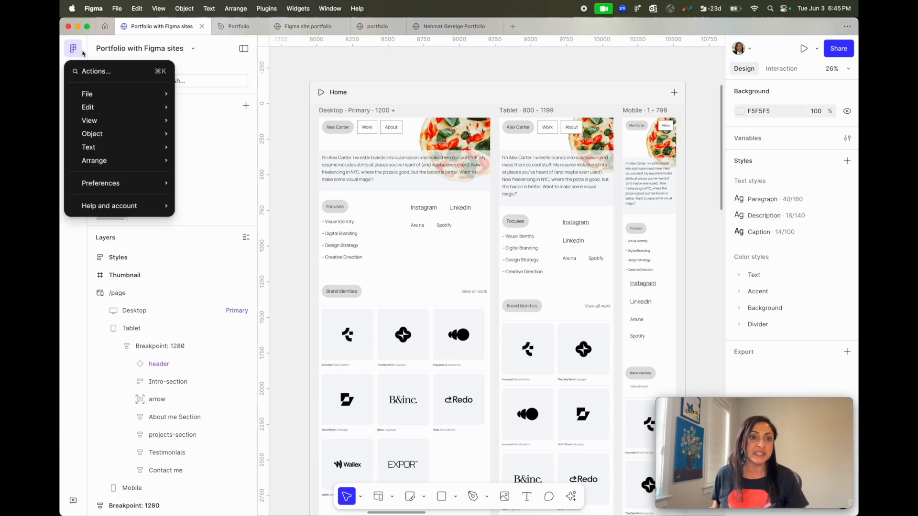
{"action": "left_click", "coordinate": [122, 54]}
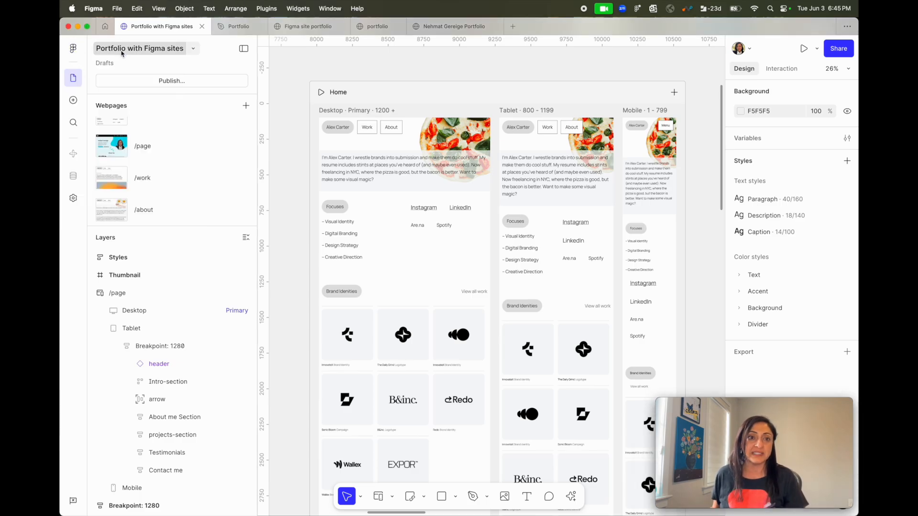
{"action": "left_click", "coordinate": [193, 50]}
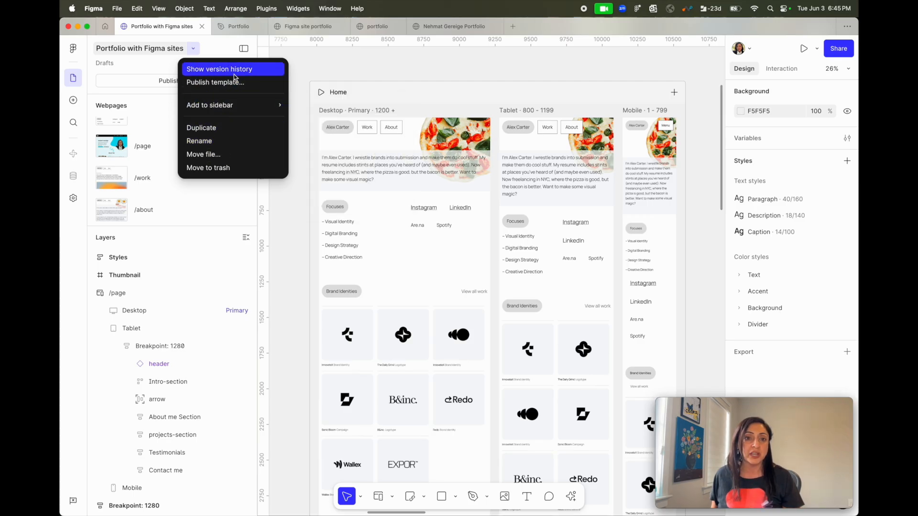
{"action": "left_click", "coordinate": [143, 71]}
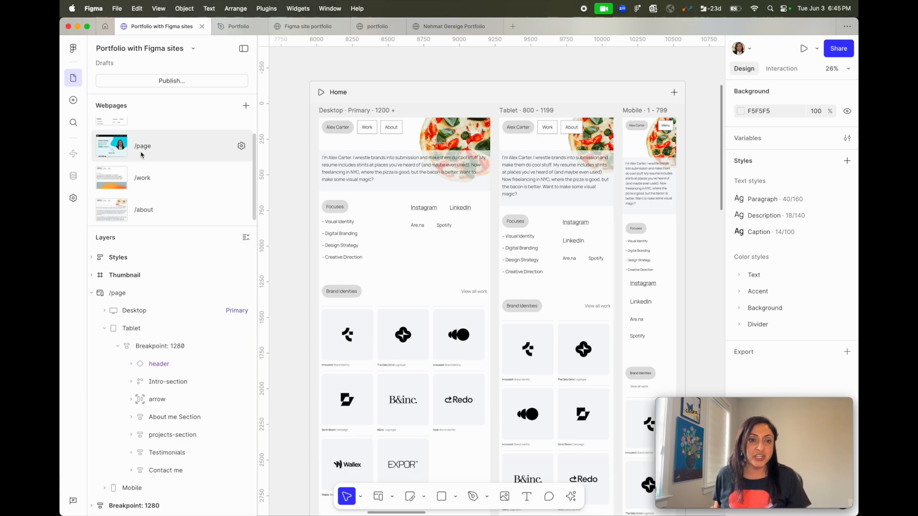
Step: Look through the site's webpages list and examine the Home page's desktop layout up close
{"action": "scroll", "coordinate": [159, 143], "scroll_direction": "up", "scroll_amount": 1}
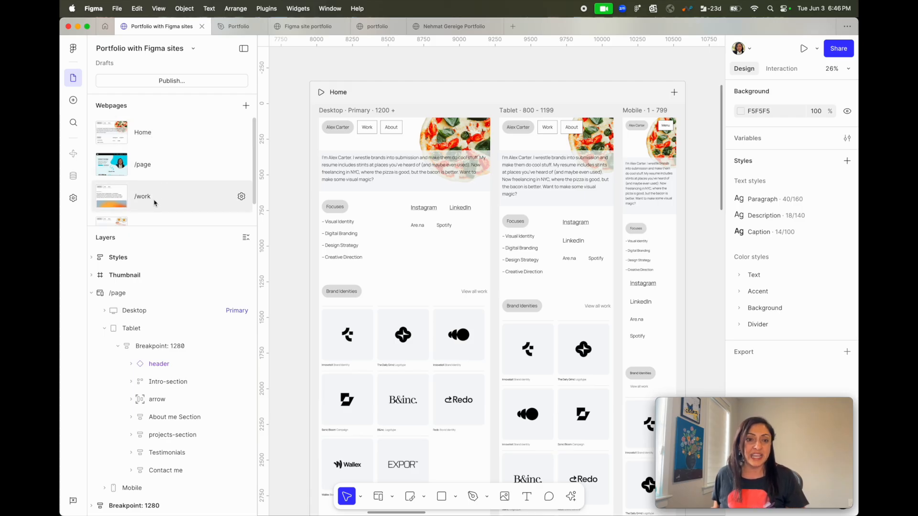
{"action": "scroll", "coordinate": [143, 194], "scroll_direction": "down", "scroll_amount": 1}
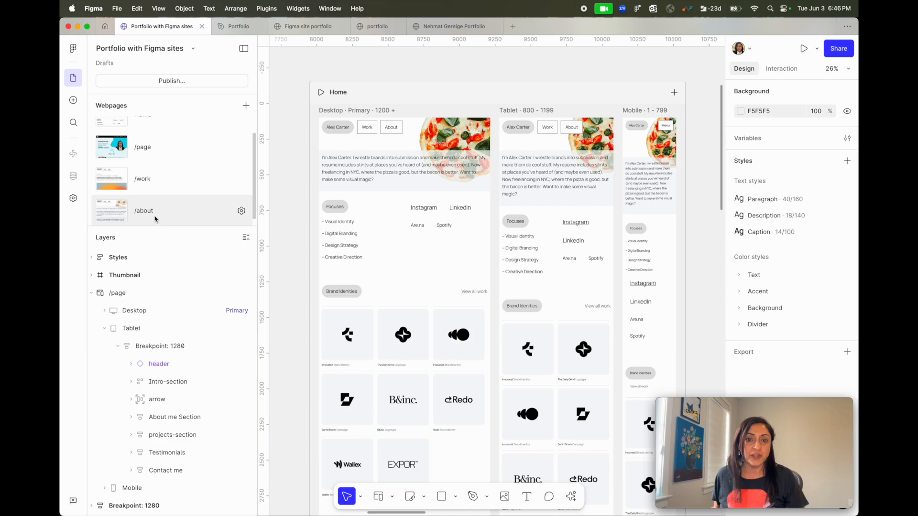
{"action": "scroll", "coordinate": [373, 163], "scroll_direction": "up", "scroll_amount": 5}
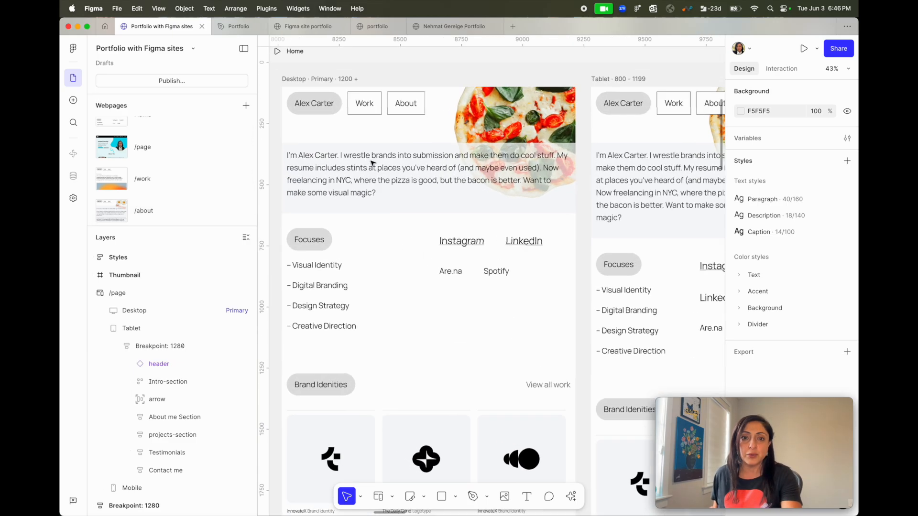
{"action": "scroll", "coordinate": [429, 147], "scroll_direction": "right", "scroll_amount": 1}
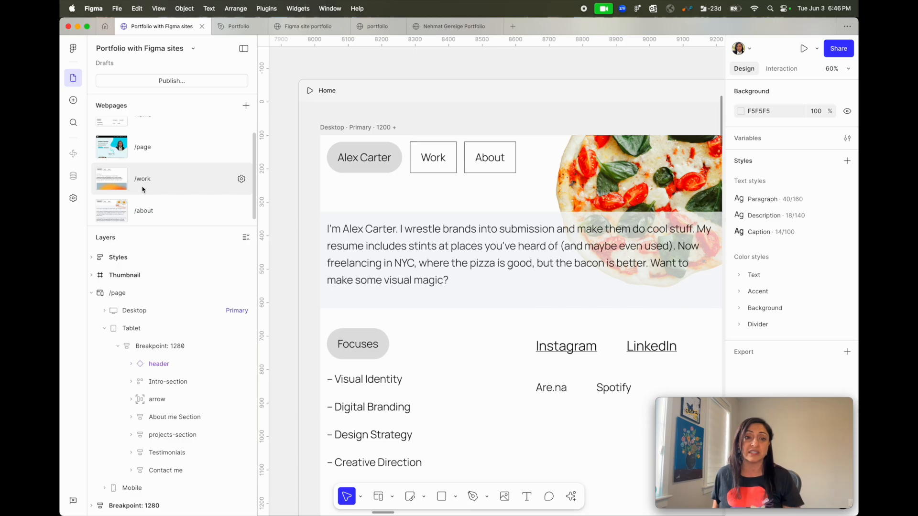
Step: Add a new blank webpage to the site and insert the About Me page block into it
{"action": "left_click", "coordinate": [245, 107]}
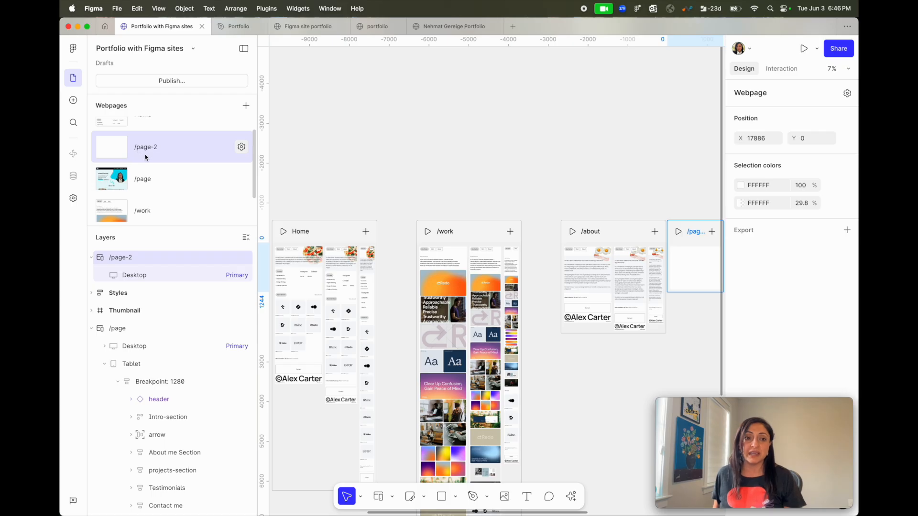
{"action": "left_click", "coordinate": [74, 102]}
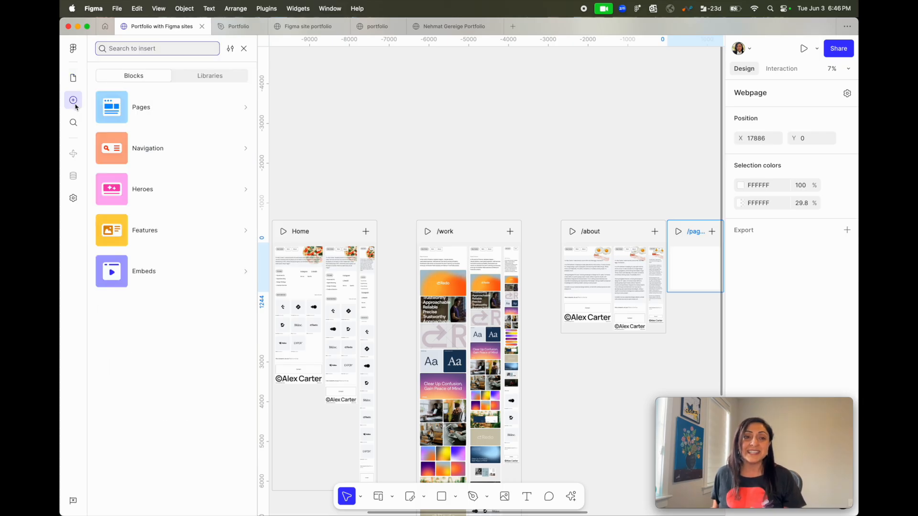
{"action": "mouse_move", "coordinate": [182, 113]}
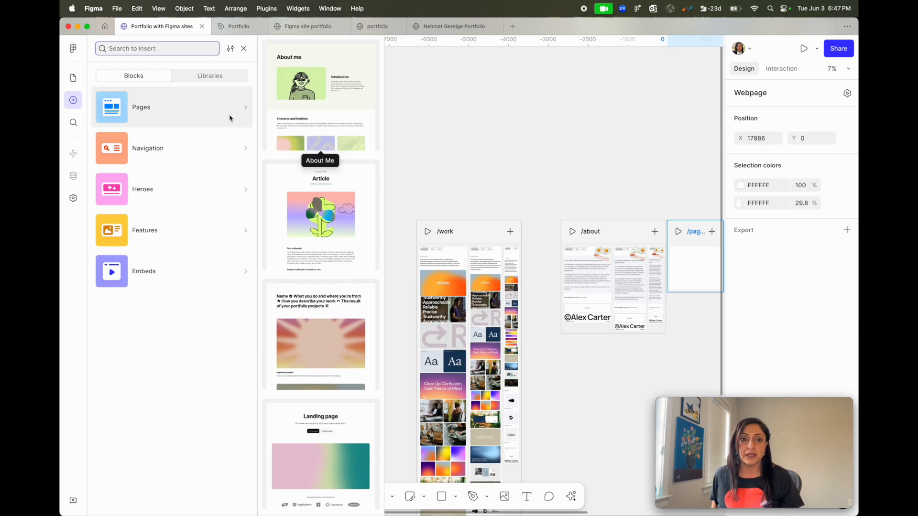
{"action": "scroll", "coordinate": [514, 262], "scroll_direction": "up", "scroll_amount": 2}
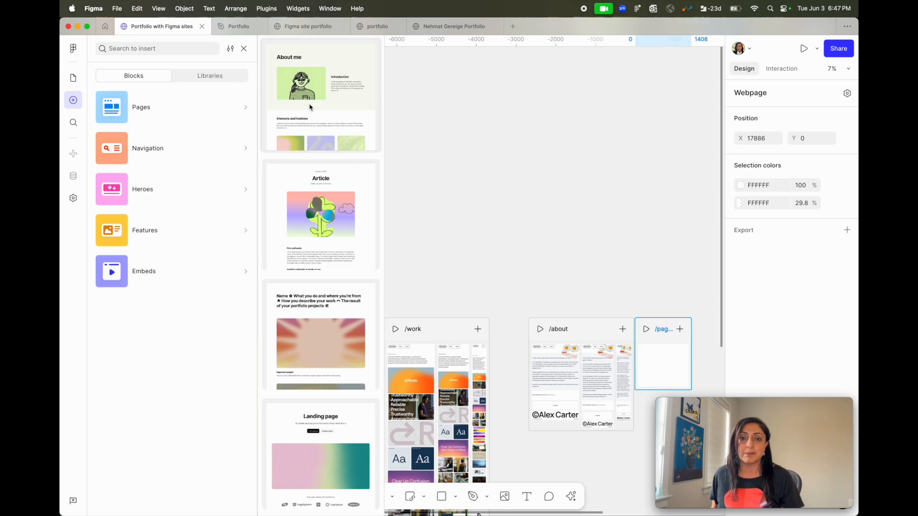
{"action": "left_click", "coordinate": [309, 107]}
{"action": "scroll", "coordinate": [490, 176], "scroll_direction": "down", "scroll_amount": 2}
{"action": "scroll", "coordinate": [490, 176], "scroll_direction": "right", "scroll_amount": 2}
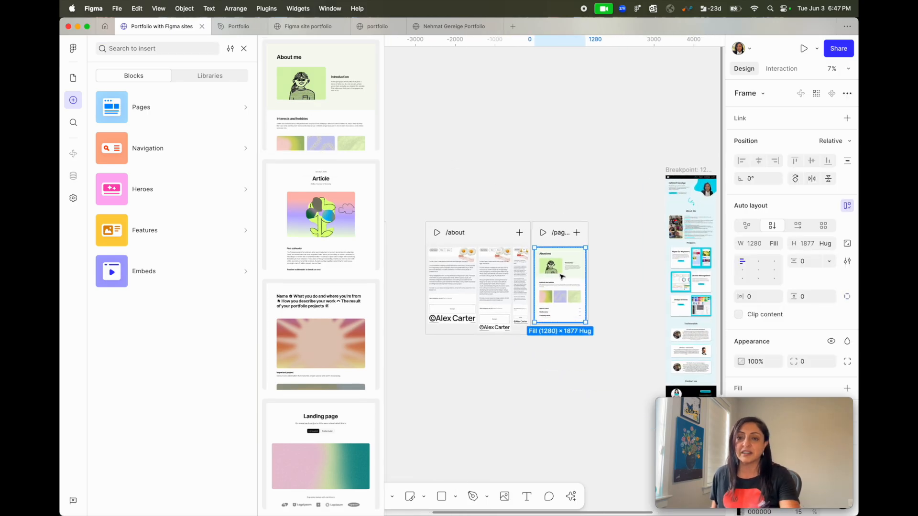
Step: Move the About Me block out of the new webpage onto the empty canvas above the webpages
{"action": "left_click_drag", "start_coordinate": [564, 260], "coordinate": [447, 138]}
{"action": "scroll", "coordinate": [415, 122], "scroll_direction": "left", "scroll_amount": 4}
{"action": "scroll", "coordinate": [416, 122], "scroll_direction": "up", "scroll_amount": 3}
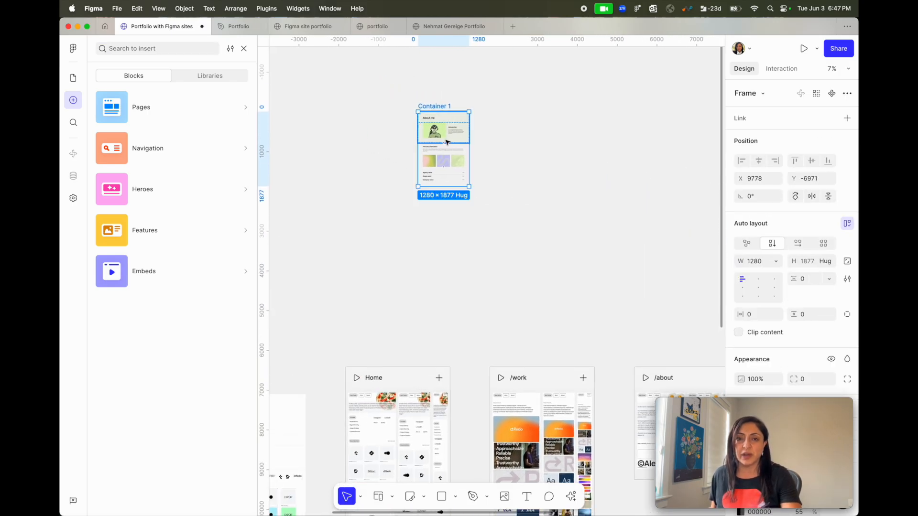
{"action": "scroll", "coordinate": [447, 139], "scroll_direction": "up", "scroll_amount": 3}
{"action": "scroll", "coordinate": [448, 139], "scroll_direction": "up", "scroll_amount": 5}
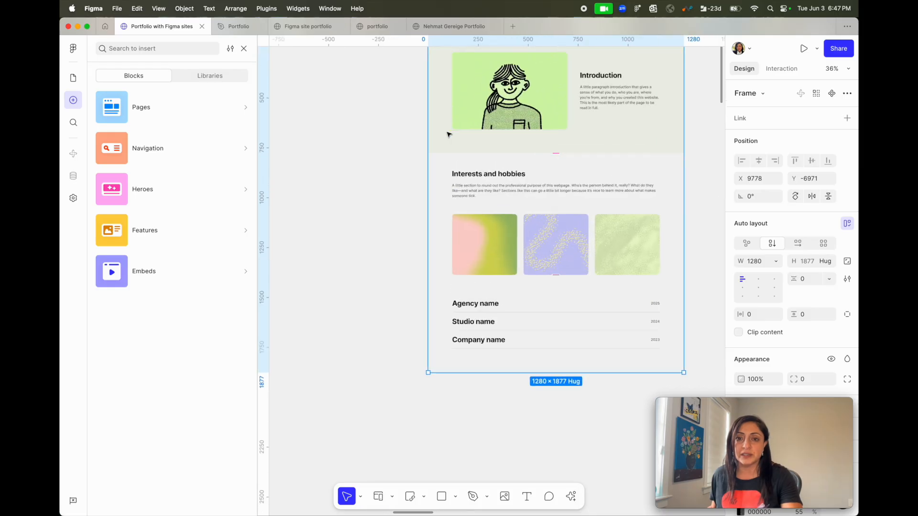
{"action": "scroll", "coordinate": [445, 135], "scroll_direction": "up", "scroll_amount": 1}
{"action": "scroll", "coordinate": [423, 131], "scroll_direction": "up", "scroll_amount": 3}
{"action": "scroll", "coordinate": [406, 115], "scroll_direction": "right", "scroll_amount": 4}
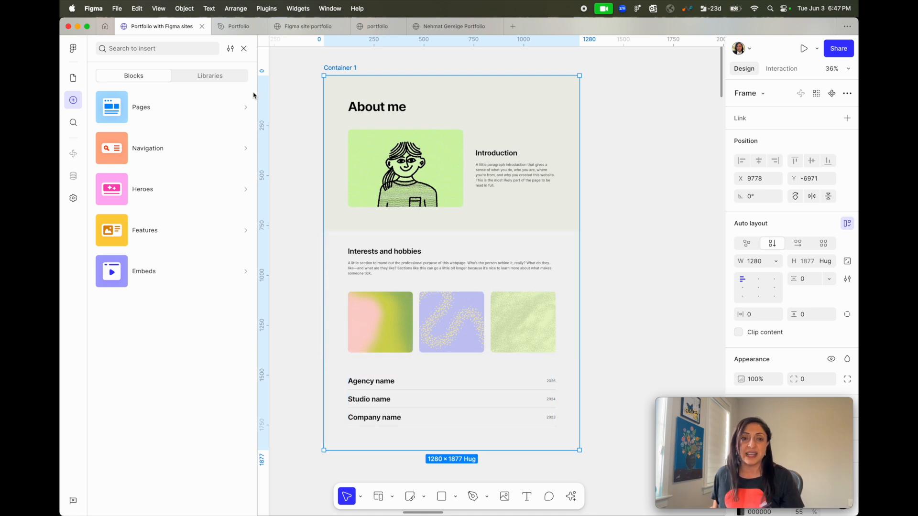
Step: Browse the available Pages, Navigation, Heroes, Features and Embeds blocks
{"action": "mouse_move", "coordinate": [249, 106]}
{"action": "scroll", "coordinate": [289, 143], "scroll_direction": "down", "scroll_amount": 8}
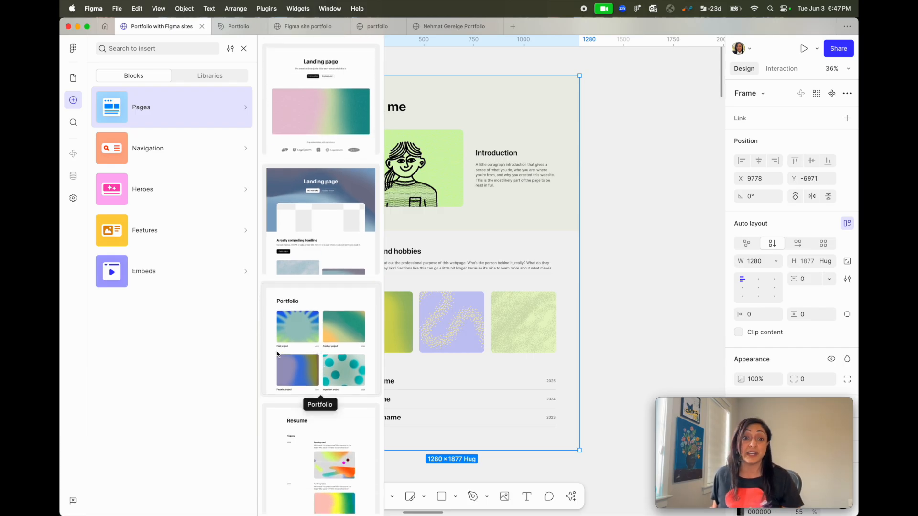
{"action": "left_click", "coordinate": [212, 158]}
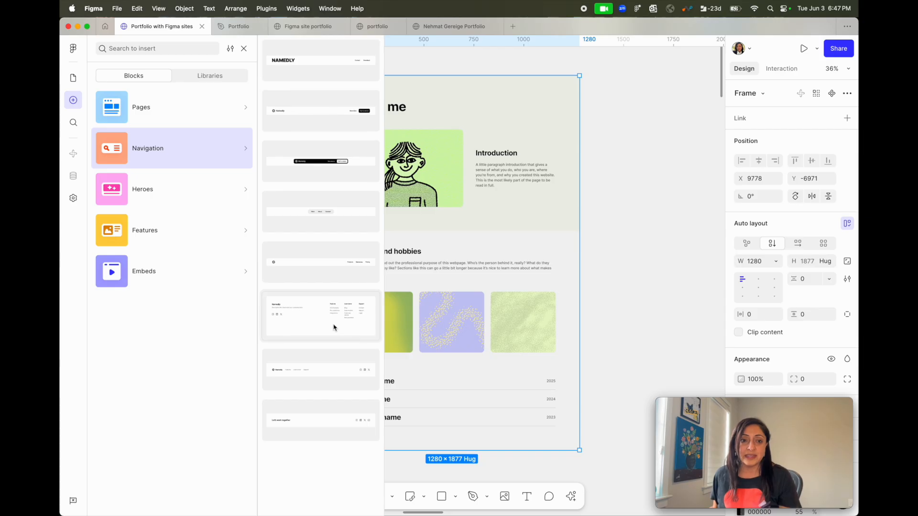
{"action": "mouse_move", "coordinate": [185, 202]}
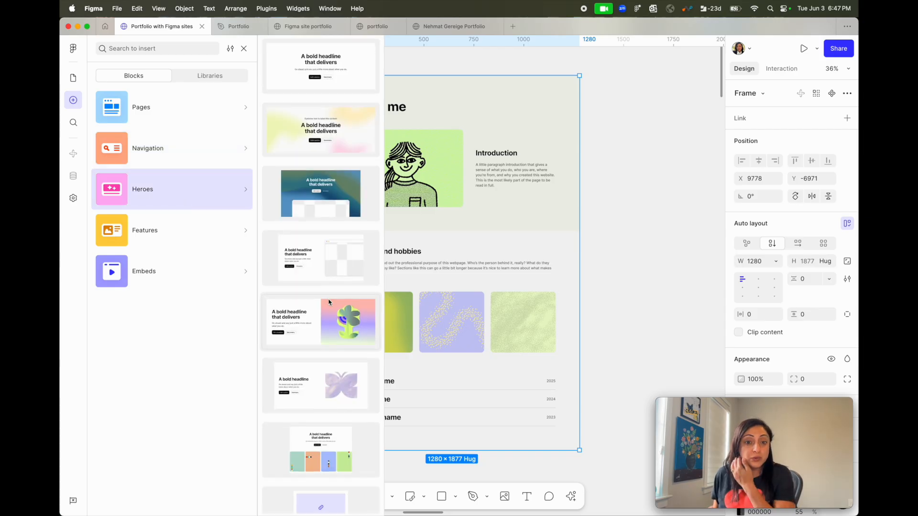
{"action": "scroll", "coordinate": [329, 302], "scroll_direction": "down", "scroll_amount": 1}
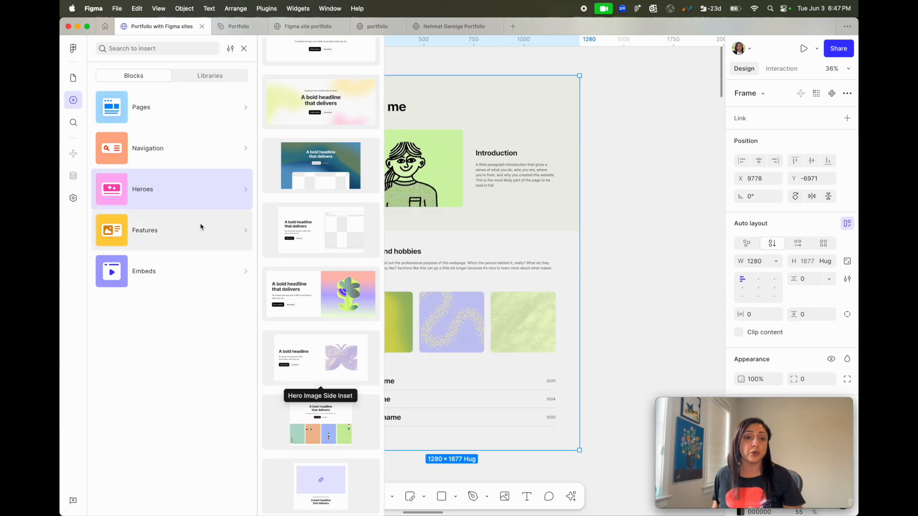
{"action": "left_click", "coordinate": [184, 237]}
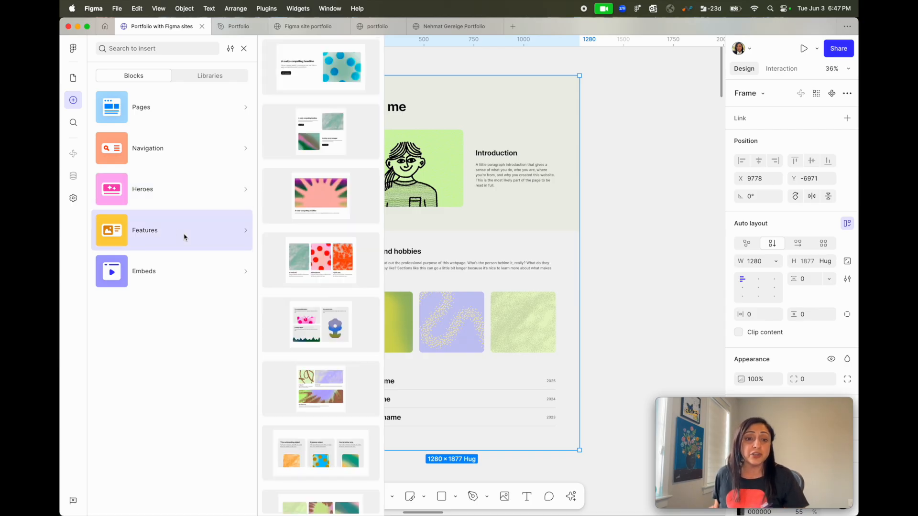
{"action": "left_click", "coordinate": [182, 274]}
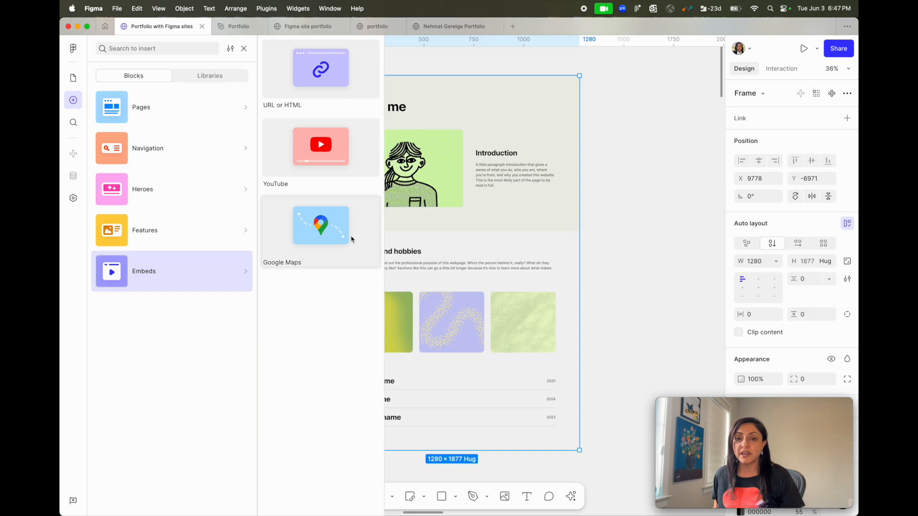
Step: Insert a Google Maps embed on the empty canvas beside the About Me block
{"action": "left_click", "coordinate": [596, 220]}
{"action": "scroll", "coordinate": [502, 221], "scroll_direction": "right", "scroll_amount": 6}
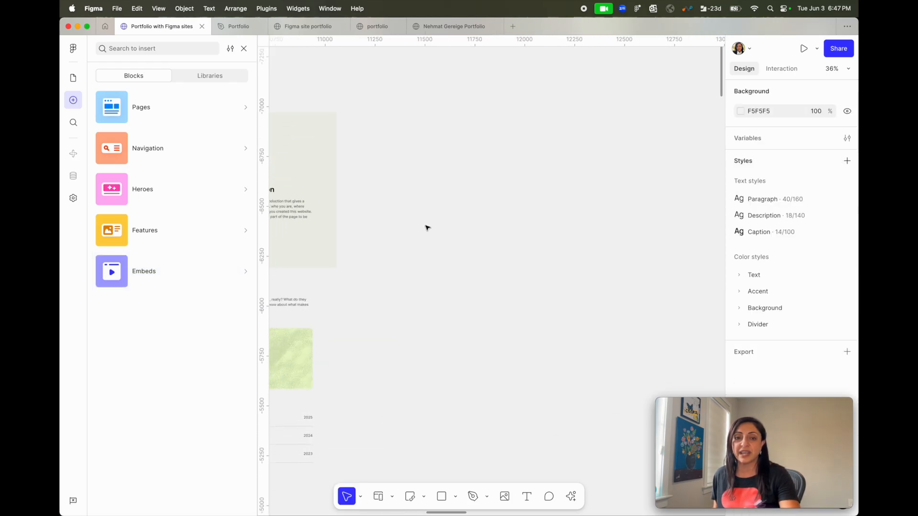
{"action": "mouse_move", "coordinate": [160, 270]}
{"action": "left_click", "coordinate": [321, 225]}
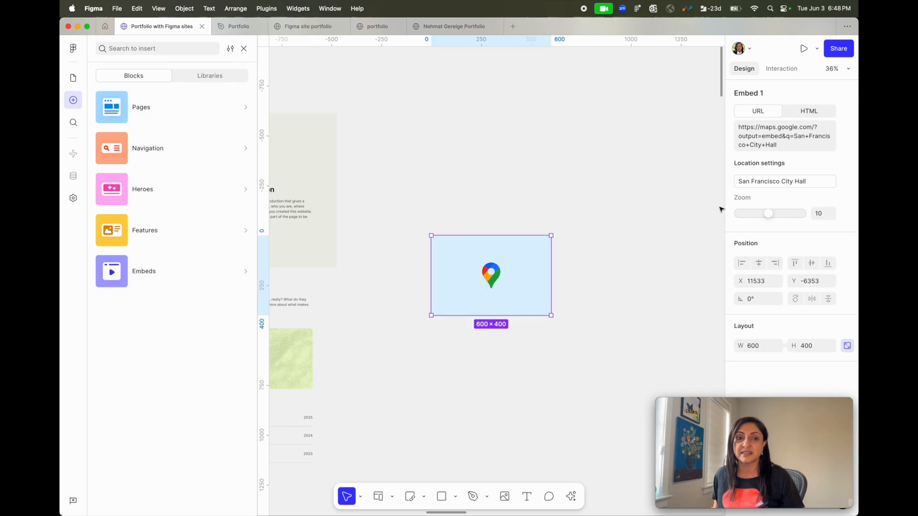
Step: Inspect the Google Maps embed's location setting and the Navigation blocks, ending in the file's search
{"action": "mouse_move", "coordinate": [92, 101]}
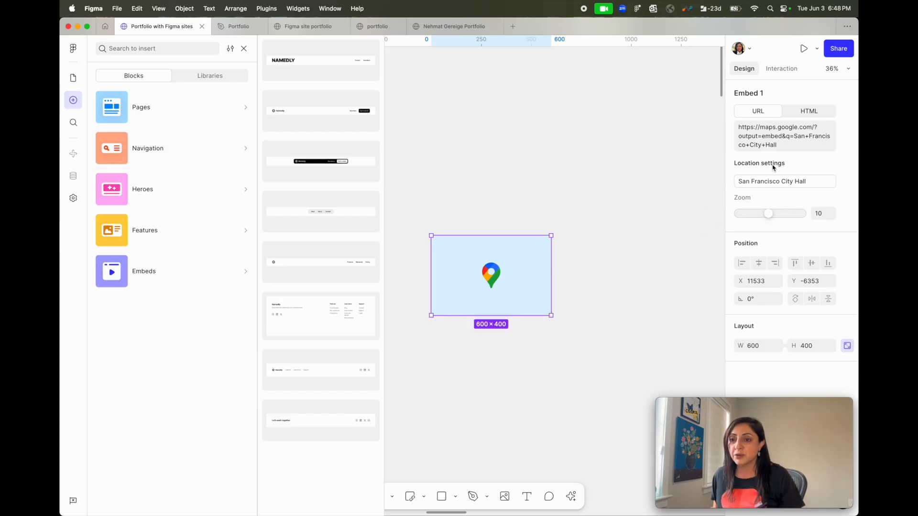
{"action": "left_click", "coordinate": [755, 182]}
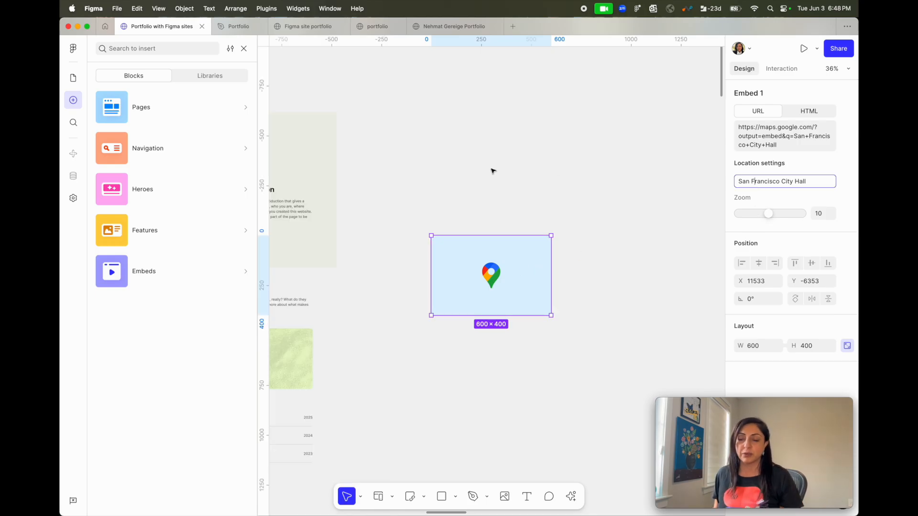
{"action": "left_click", "coordinate": [242, 146]}
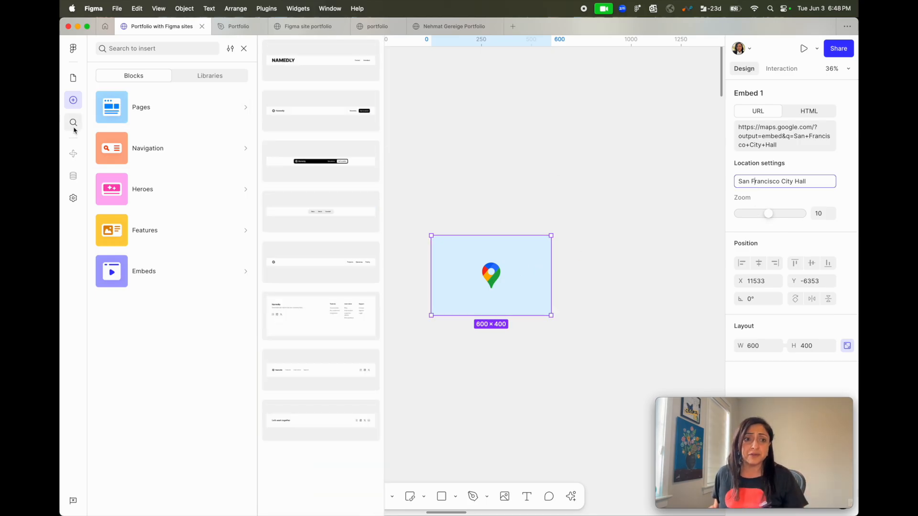
{"action": "left_click", "coordinate": [73, 123]}
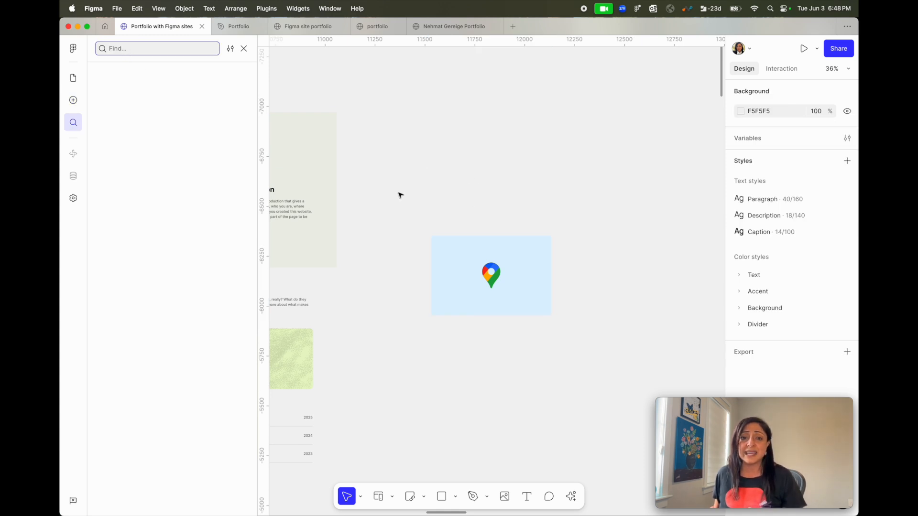
{"action": "scroll", "coordinate": [287, 205], "scroll_direction": "left", "scroll_amount": 5}
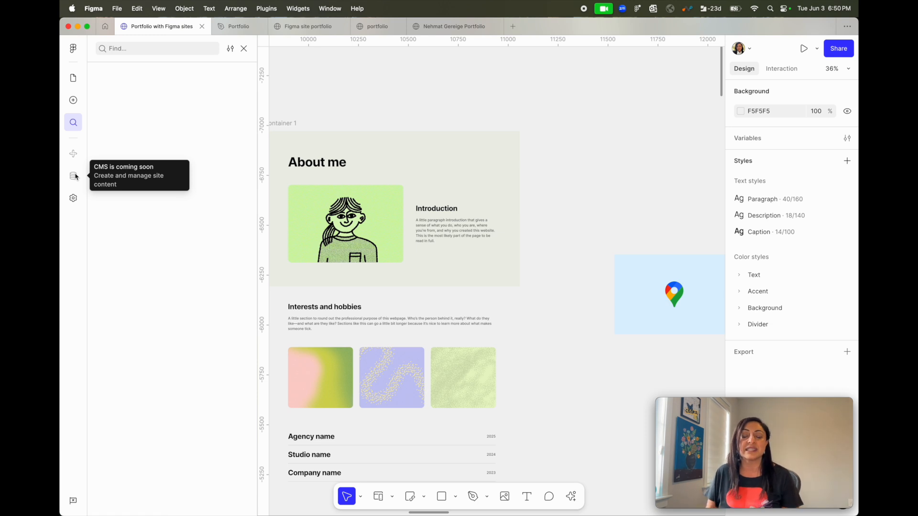
Step: Review the site settings, including the general details, favicon and social sharing images and custom code, and return to the canvas
{"action": "left_click", "coordinate": [75, 199]}
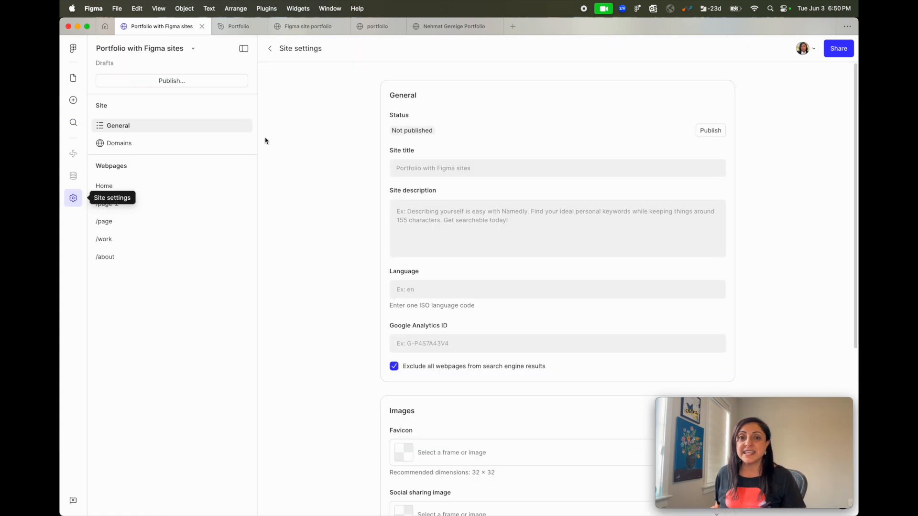
{"action": "scroll", "coordinate": [404, 193], "scroll_direction": "down", "scroll_amount": 3}
{"action": "scroll", "coordinate": [406, 132], "scroll_direction": "up", "scroll_amount": 3}
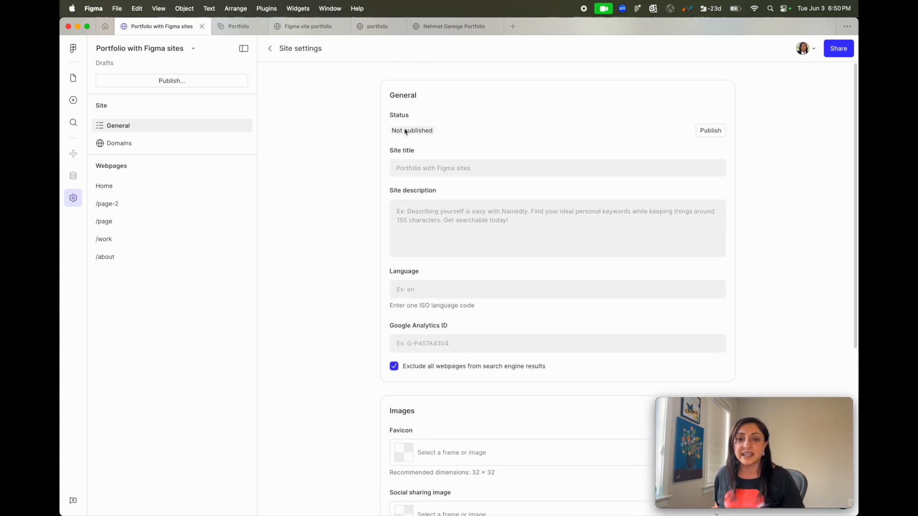
{"action": "scroll", "coordinate": [447, 221], "scroll_direction": "down", "scroll_amount": 8}
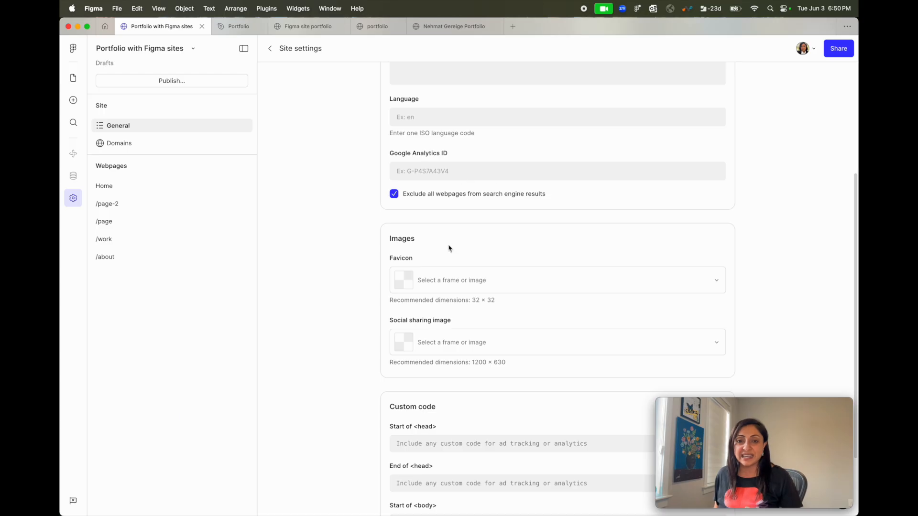
{"action": "scroll", "coordinate": [450, 248], "scroll_direction": "down", "scroll_amount": 4}
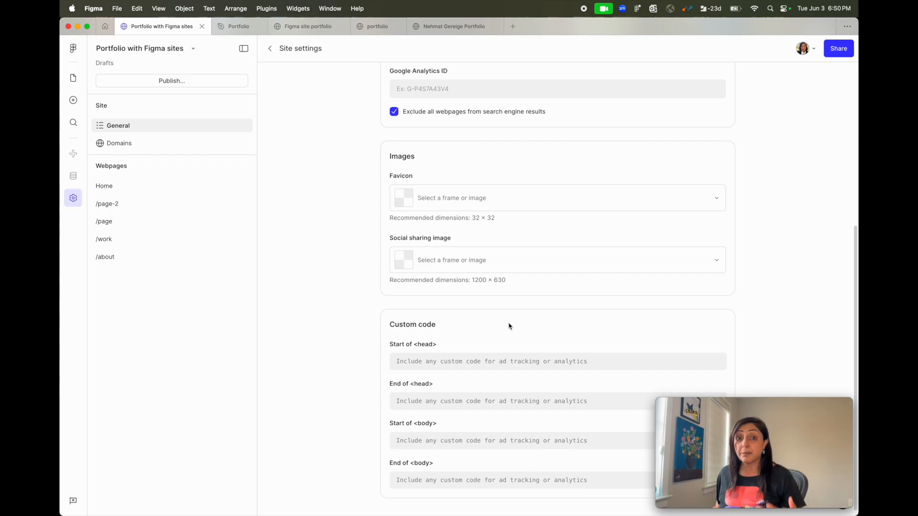
{"action": "left_click", "coordinate": [270, 48]}
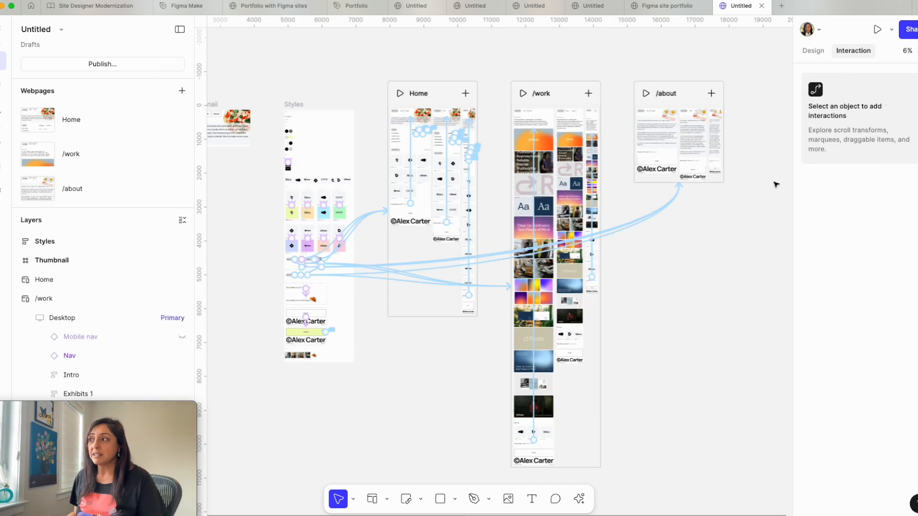
Step: Show the design properties and examine the Home webpage's desktop, tablet and mobile layouts up close
{"action": "left_click", "coordinate": [812, 50]}
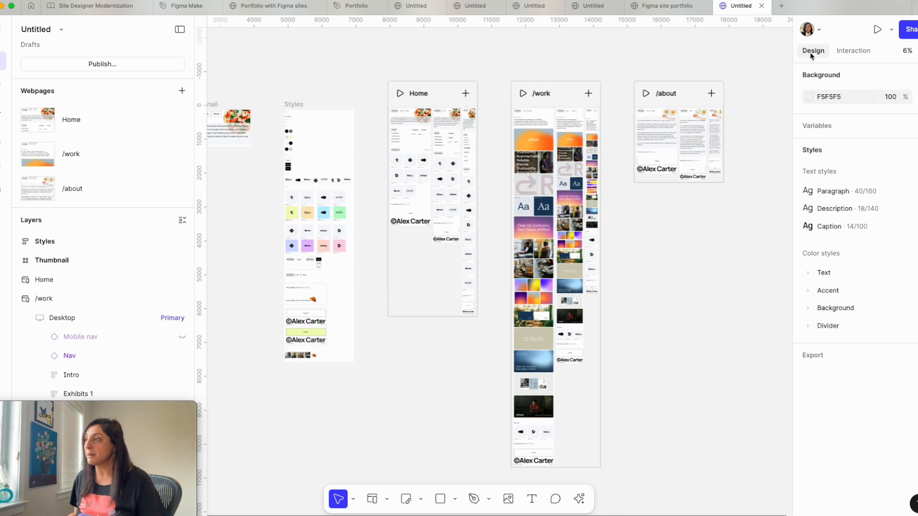
{"action": "scroll", "coordinate": [635, 369], "scroll_direction": "left", "scroll_amount": 3}
{"action": "scroll", "coordinate": [635, 369], "scroll_direction": "up", "scroll_amount": 1}
{"action": "scroll", "coordinate": [635, 369], "scroll_direction": "up", "scroll_amount": 5}
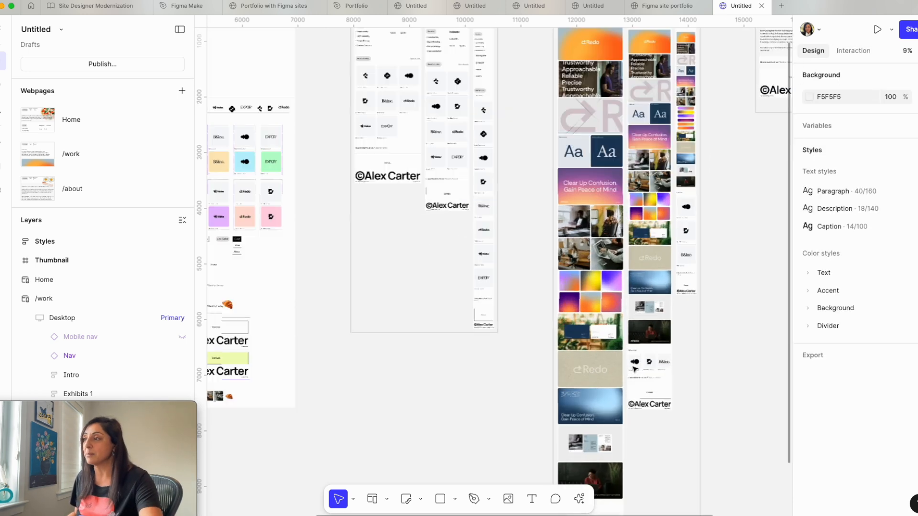
{"action": "scroll", "coordinate": [635, 369], "scroll_direction": "left", "scroll_amount": 10}
{"action": "scroll", "coordinate": [635, 369], "scroll_direction": "up", "scroll_amount": 10}
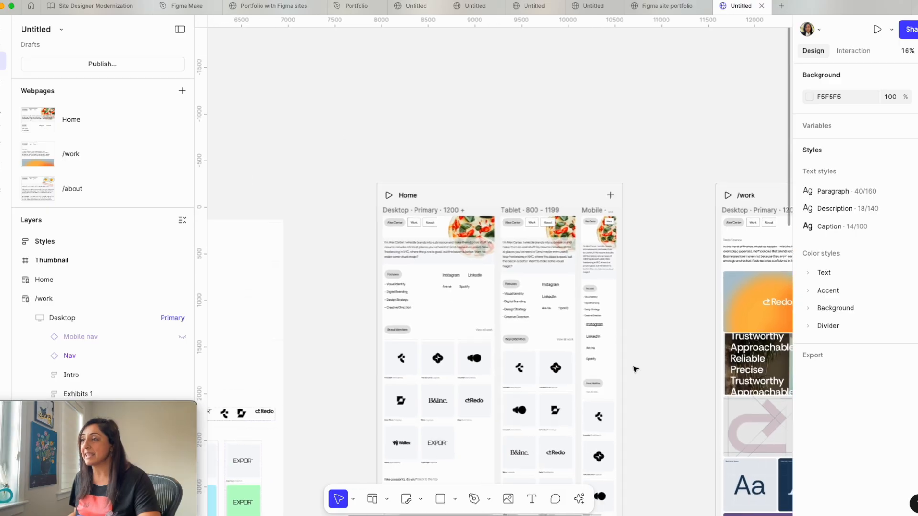
{"action": "scroll", "coordinate": [638, 364], "scroll_direction": "up", "scroll_amount": 2}
{"action": "scroll", "coordinate": [640, 363], "scroll_direction": "up", "scroll_amount": 5}
{"action": "scroll", "coordinate": [636, 362], "scroll_direction": "left", "scroll_amount": 8}
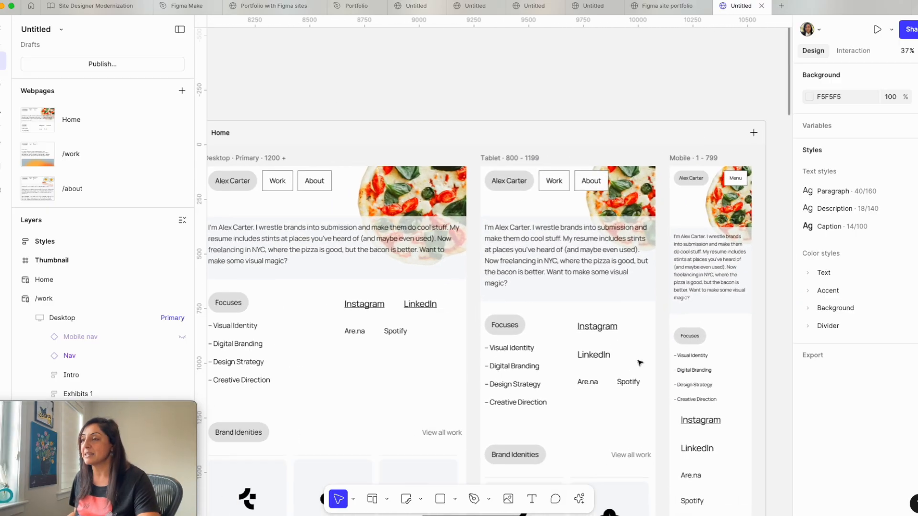
Step: Select the Home webpage, compare its breakpoints and view the options for adding another breakpoint
{"action": "left_click", "coordinate": [402, 153]}
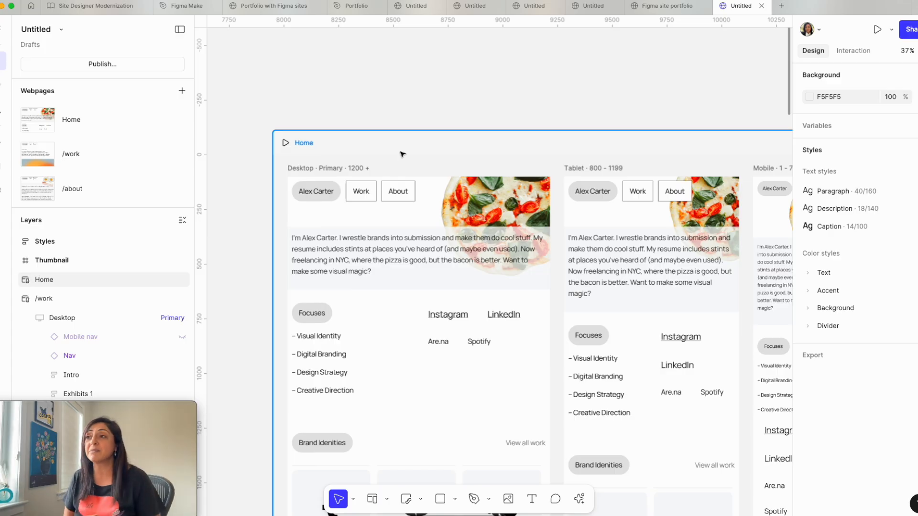
{"action": "scroll", "coordinate": [402, 153], "scroll_direction": "right", "scroll_amount": 3}
{"action": "left_click", "coordinate": [482, 137]}
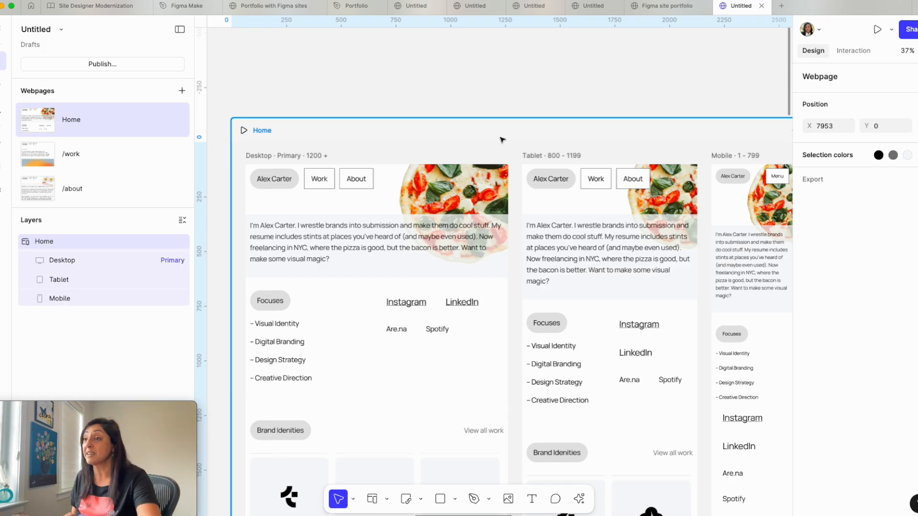
{"action": "scroll", "coordinate": [502, 139], "scroll_direction": "down", "scroll_amount": 1}
{"action": "scroll", "coordinate": [502, 140], "scroll_direction": "right", "scroll_amount": 1}
{"action": "scroll", "coordinate": [431, 210], "scroll_direction": "left", "scroll_amount": 2}
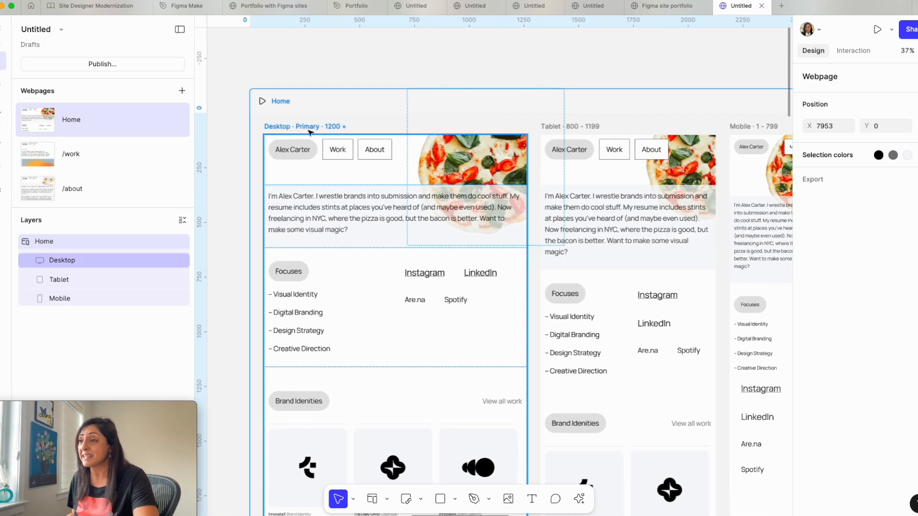
{"action": "scroll", "coordinate": [478, 143], "scroll_direction": "right", "scroll_amount": 3}
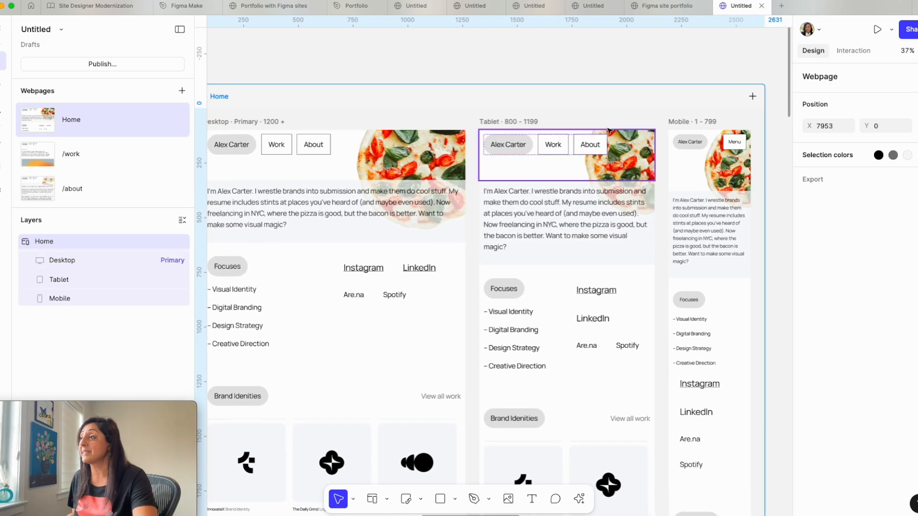
{"action": "left_click", "coordinate": [757, 98]}
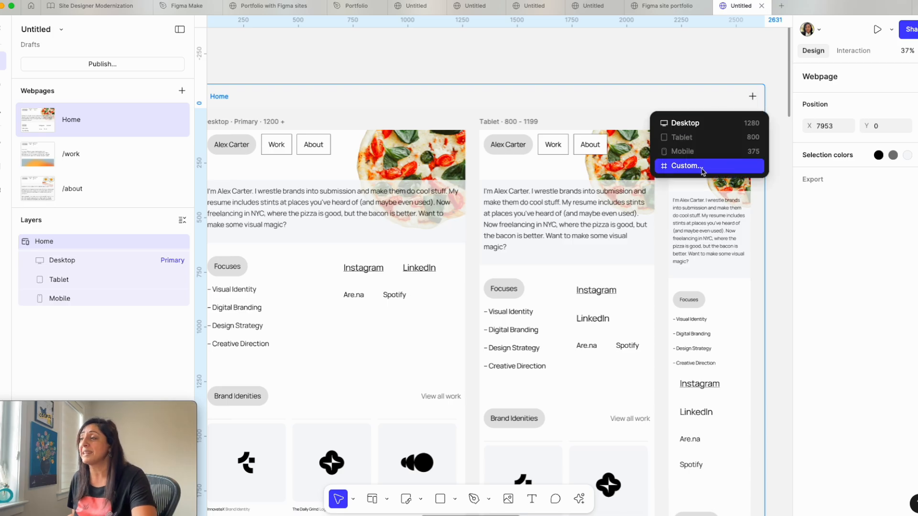
{"action": "left_click", "coordinate": [617, 99]}
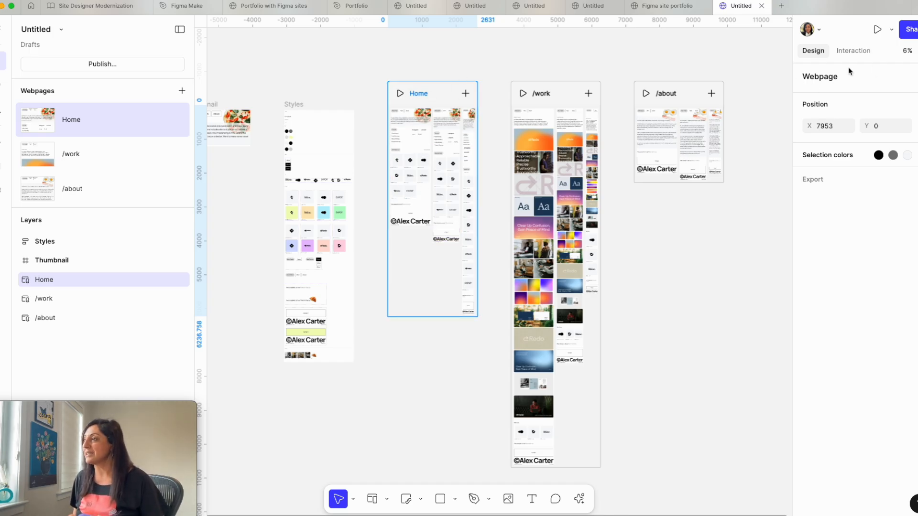
Step: Select the Exhibits 1 frame on the /work webpage and review its design and interaction settings
{"action": "left_click", "coordinate": [539, 136]}
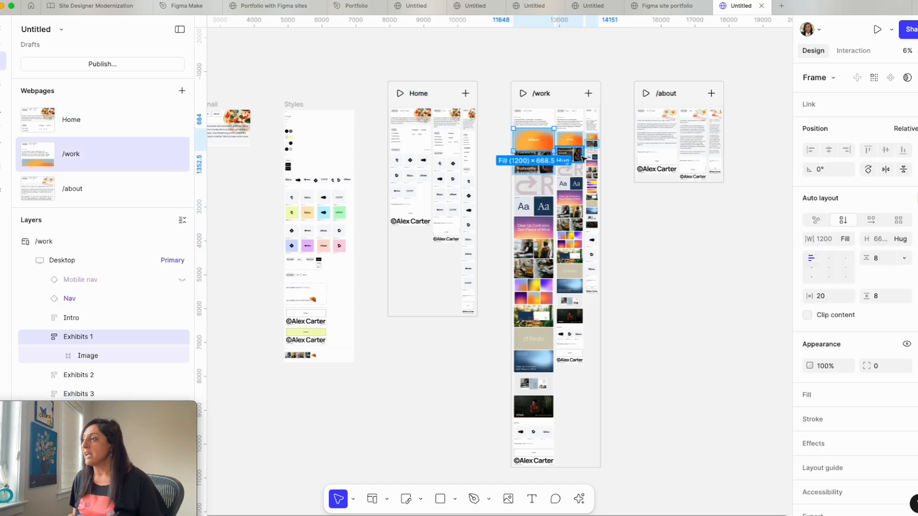
{"action": "scroll", "coordinate": [859, 281], "scroll_direction": "down", "scroll_amount": 1}
{"action": "scroll", "coordinate": [860, 285], "scroll_direction": "down", "scroll_amount": 3}
{"action": "scroll", "coordinate": [855, 315], "scroll_direction": "up", "scroll_amount": 3}
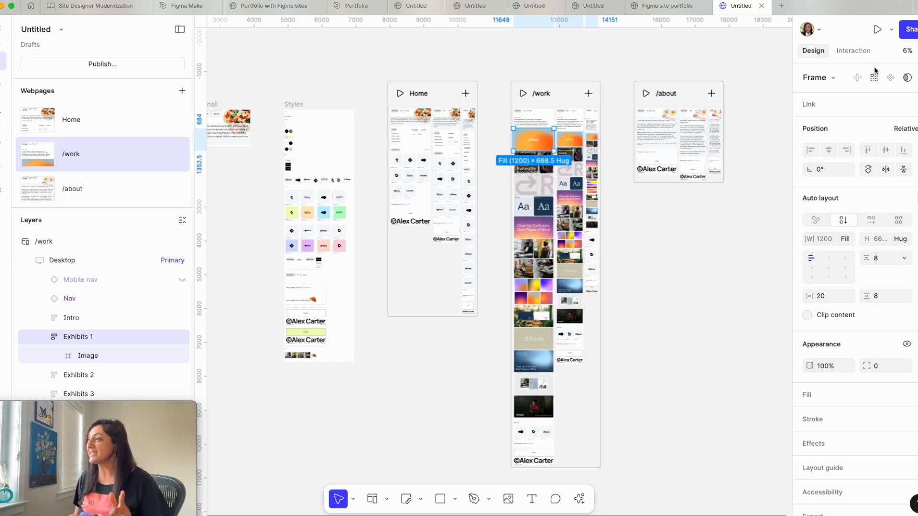
{"action": "left_click", "coordinate": [857, 52]}
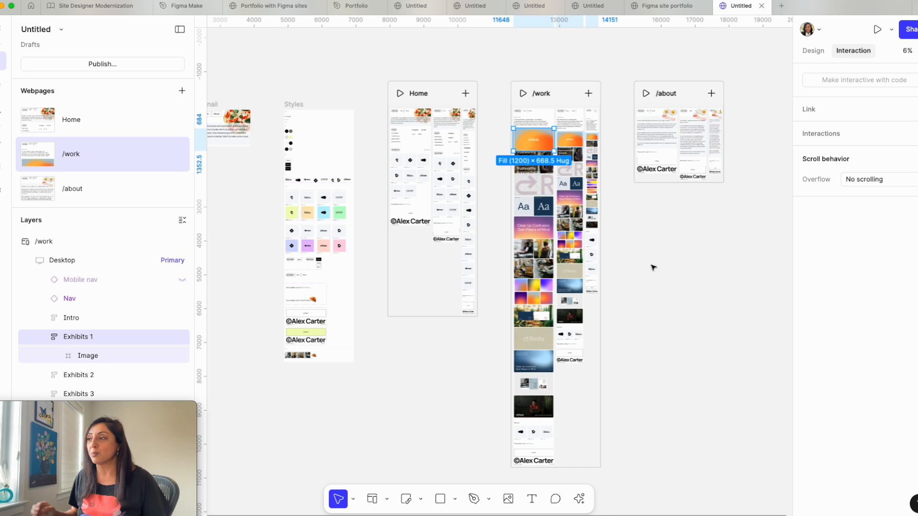
{"action": "left_click", "coordinate": [711, 211]}
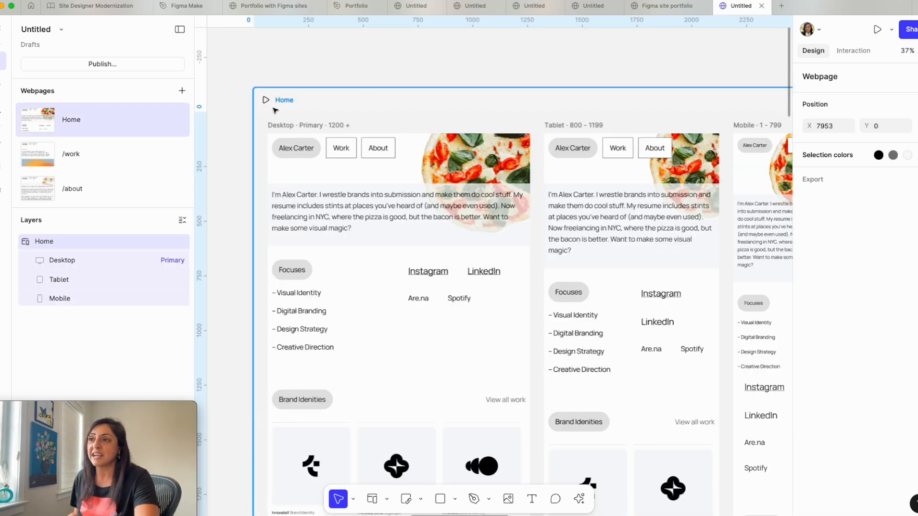
Step: Preview the site from the Home webpage and follow its Work and About navigation links
{"action": "left_click", "coordinate": [266, 100]}
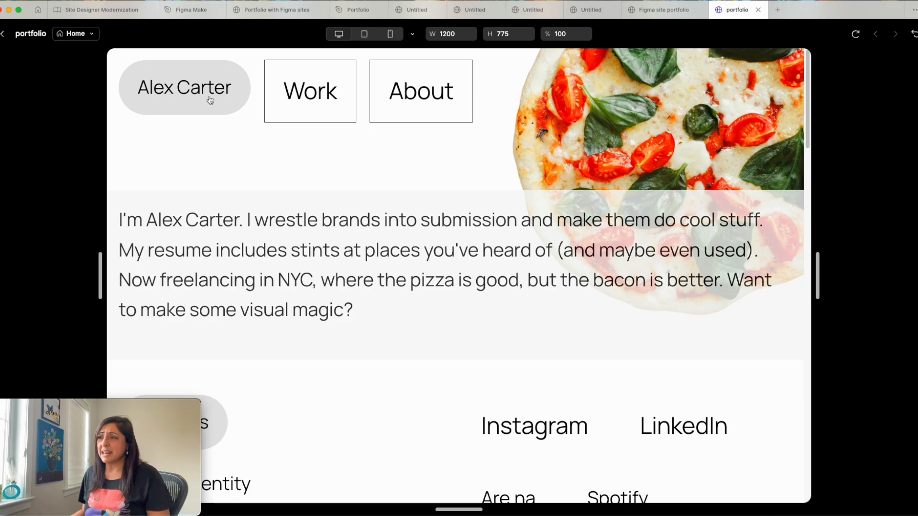
{"action": "left_click", "coordinate": [299, 102]}
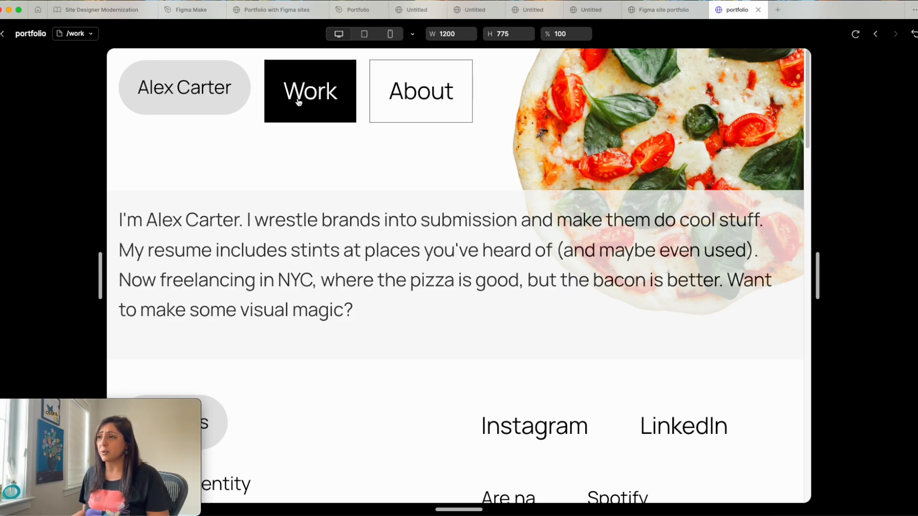
{"action": "scroll", "coordinate": [334, 153], "scroll_direction": "down", "scroll_amount": 3}
{"action": "scroll", "coordinate": [333, 161], "scroll_direction": "down", "scroll_amount": 20}
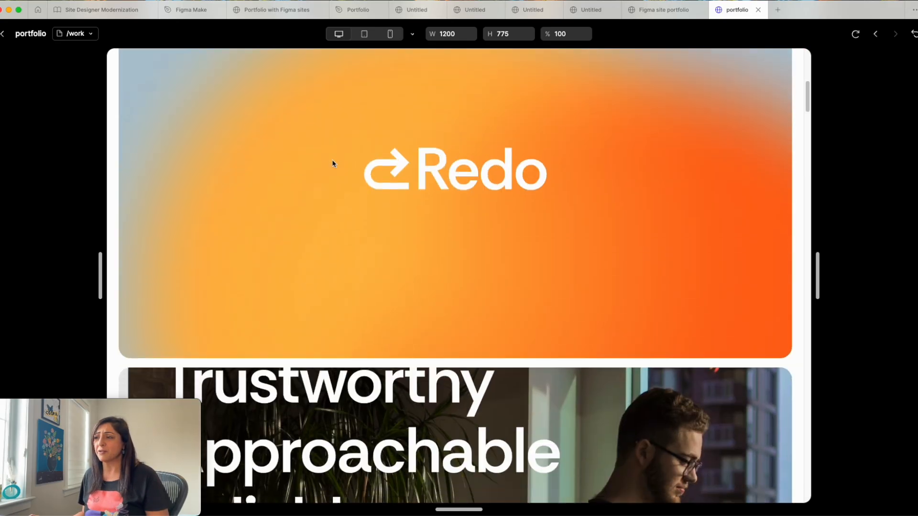
{"action": "scroll", "coordinate": [331, 163], "scroll_direction": "up", "scroll_amount": 20}
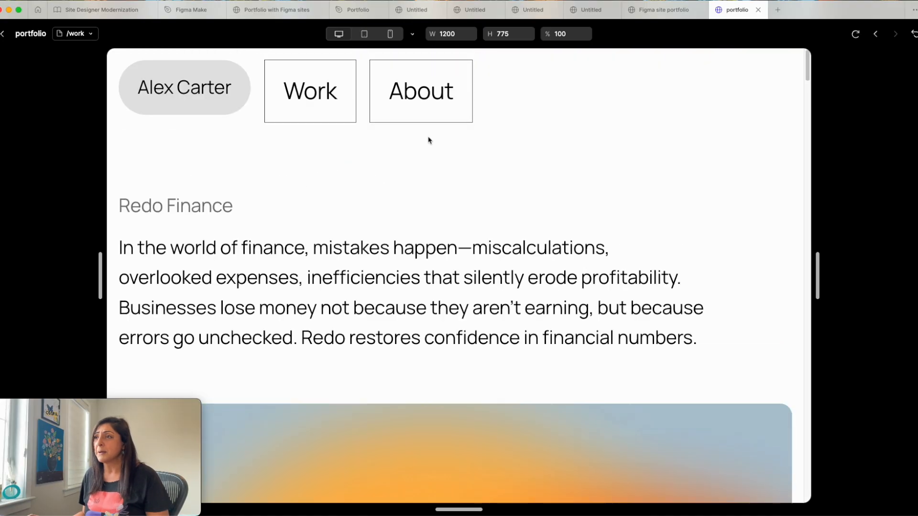
{"action": "left_click", "coordinate": [414, 94]}
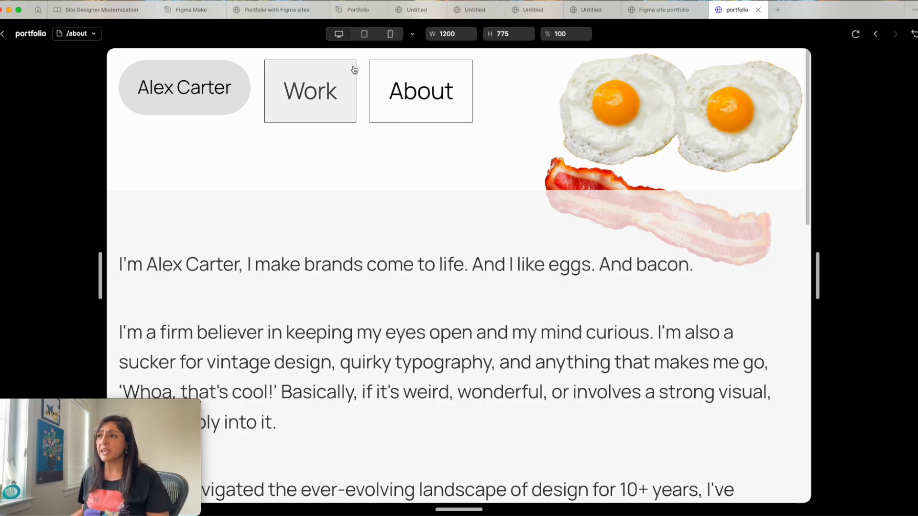
Step: Preview the About page at the tablet and mobile sizes, through to the mobile footer
{"action": "left_click", "coordinate": [365, 35]}
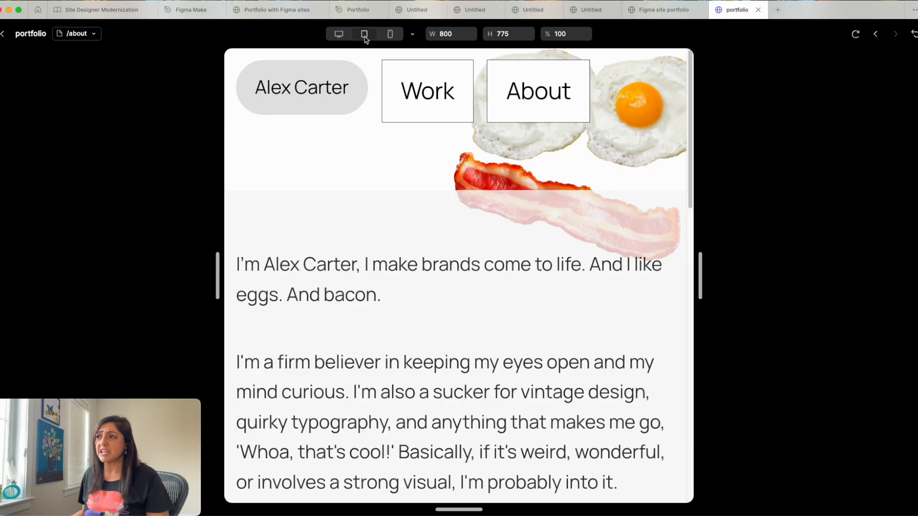
{"action": "left_click", "coordinate": [391, 39]}
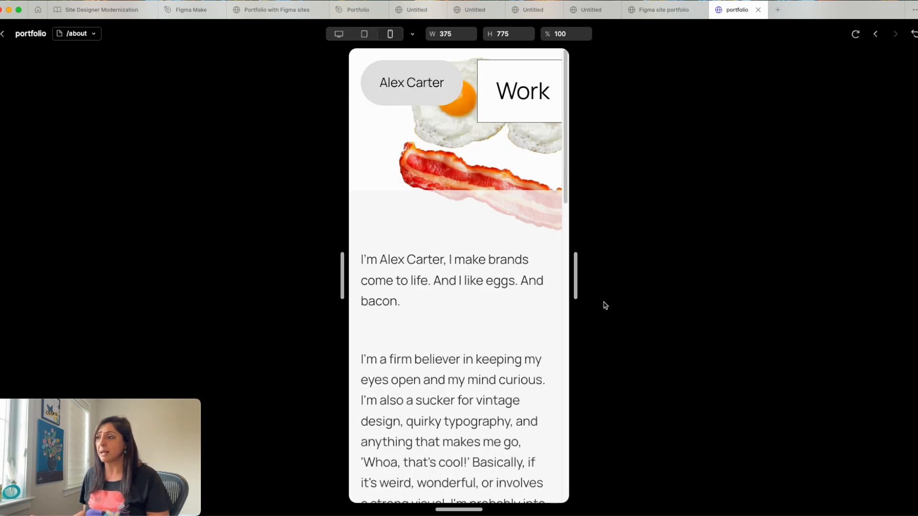
{"action": "scroll", "coordinate": [538, 338], "scroll_direction": "down", "scroll_amount": 10}
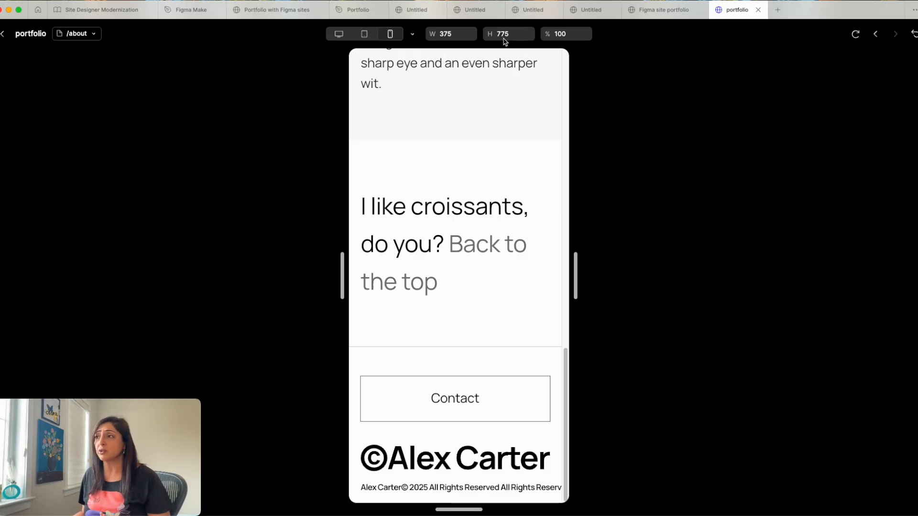
Step: Widen the mobile preview of the About page to about 761 px and reload the preview
{"action": "left_click_drag", "start_coordinate": [571, 279], "coordinate": [689, 242]}
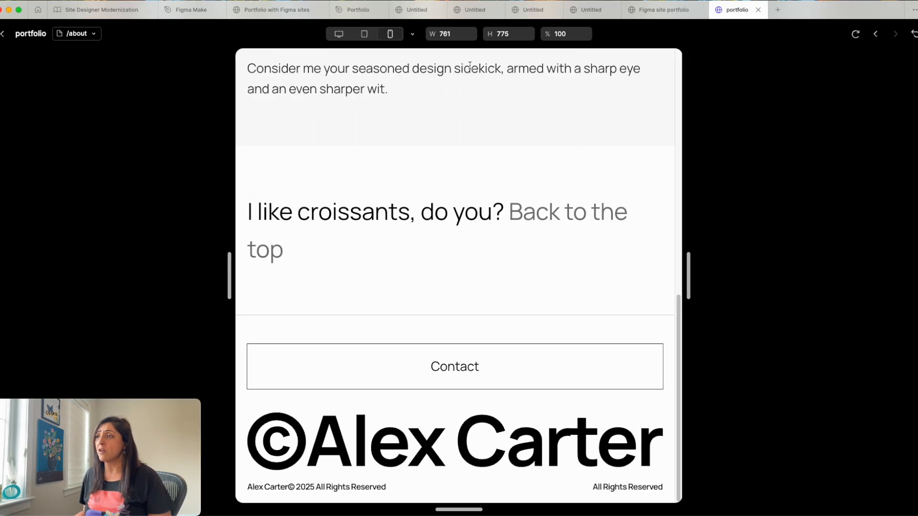
{"action": "left_click", "coordinate": [452, 34]}
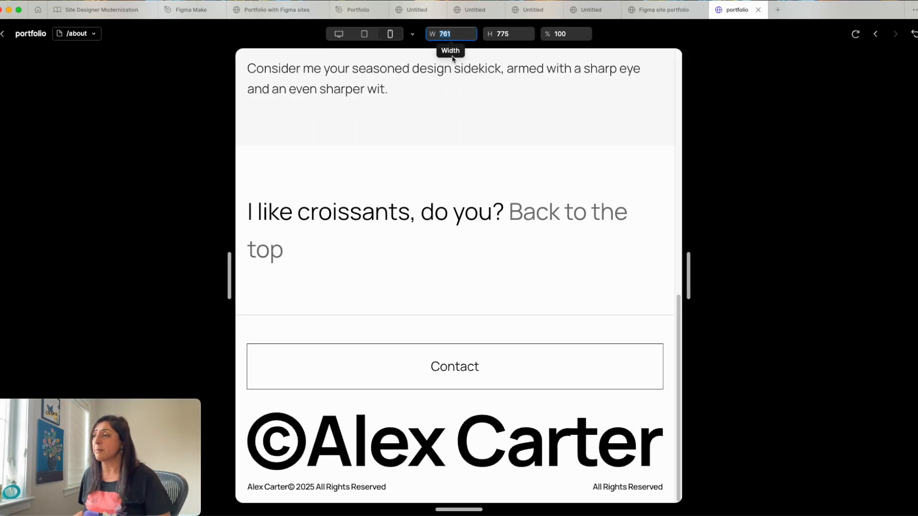
{"action": "left_click", "coordinate": [855, 34]}
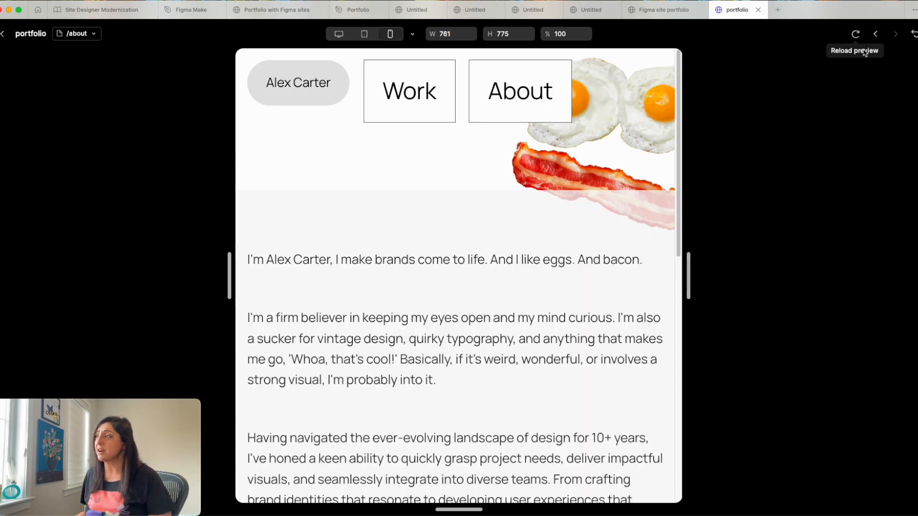
Step: Restart the preview from the Home page and check its expandable menu and its desktop size
{"action": "left_click", "coordinate": [855, 34]}
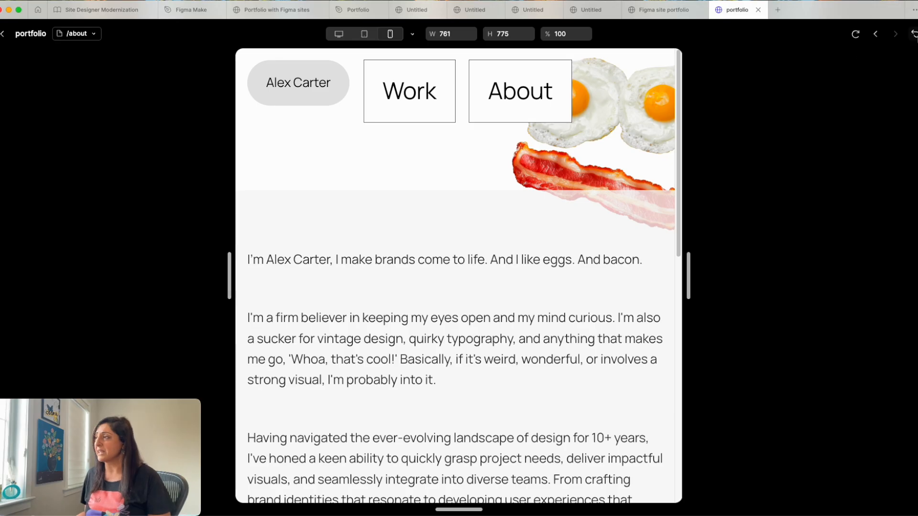
{"action": "left_click", "coordinate": [914, 34]}
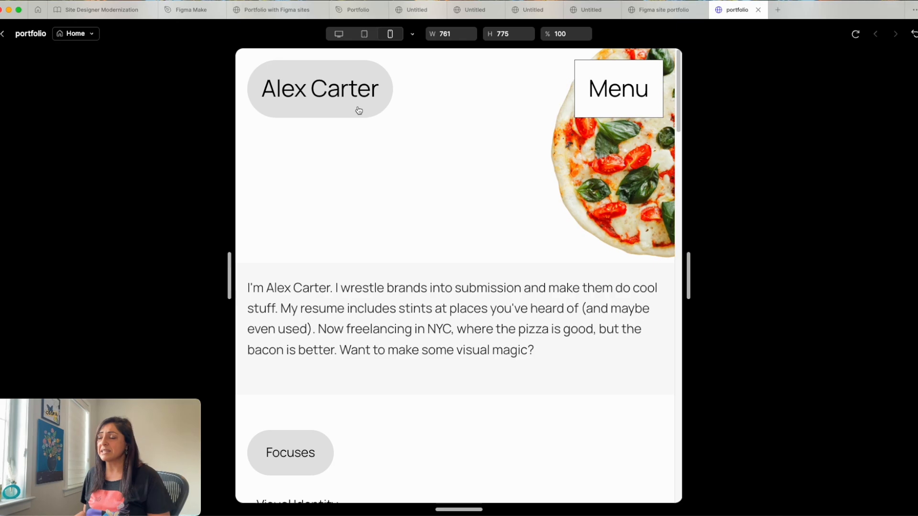
{"action": "left_click", "coordinate": [624, 101]}
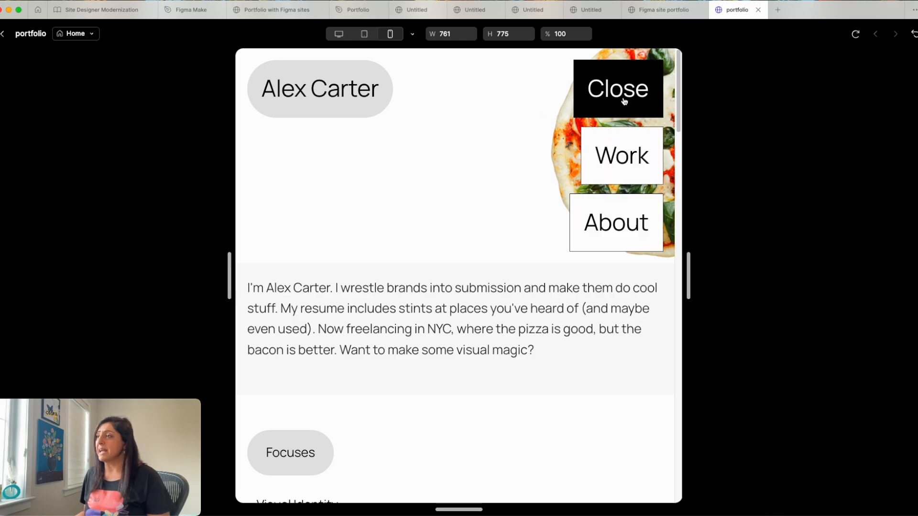
{"action": "left_click", "coordinate": [623, 103]}
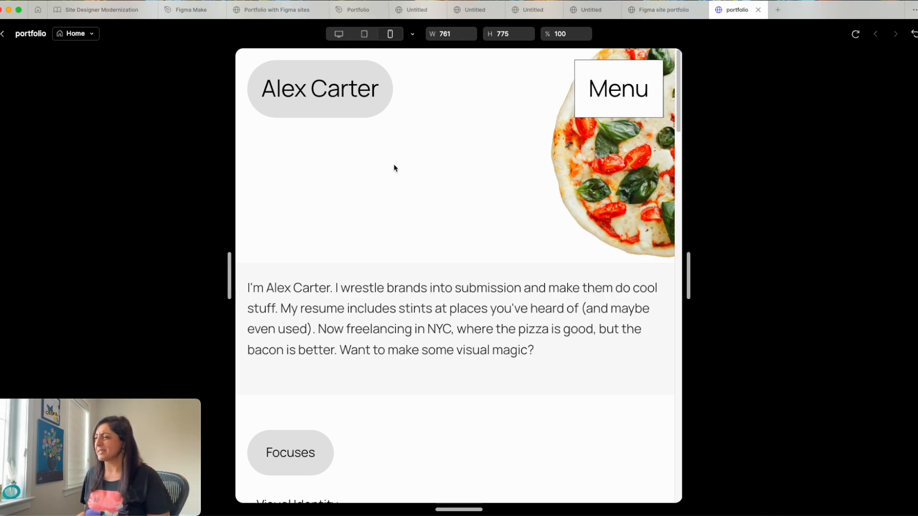
{"action": "left_click", "coordinate": [341, 35]}
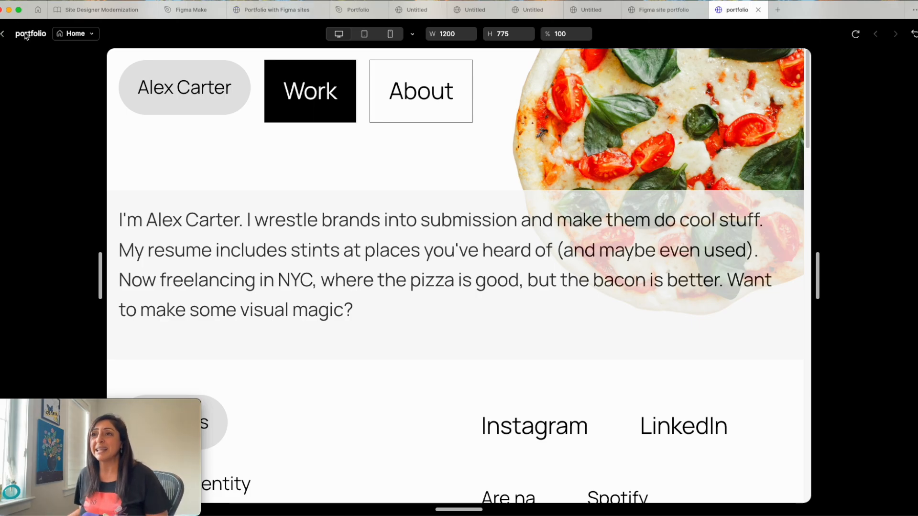
{"action": "left_click", "coordinate": [4, 34]}
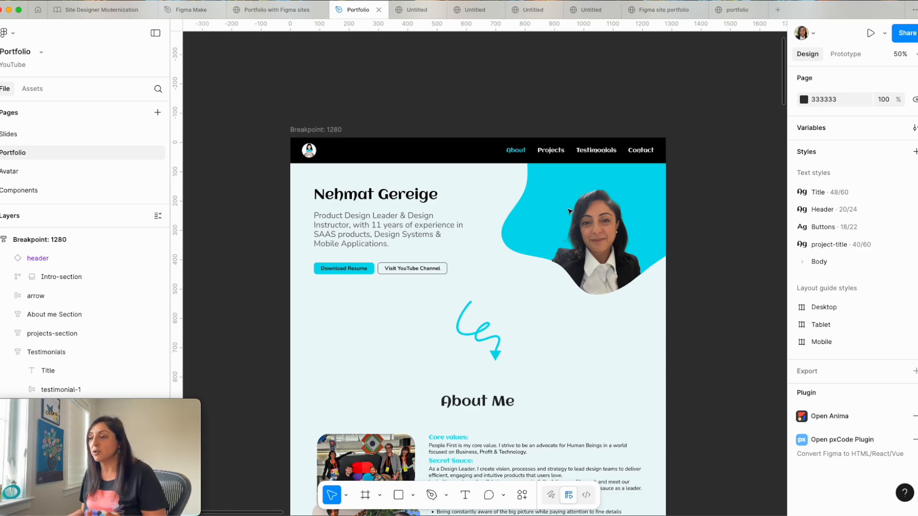
Step: Review the Breakpoint: 1280 frame in the Portfolio design file, from the header through Projects and Testimonials to the Contact me footer
{"action": "scroll", "coordinate": [570, 211], "scroll_direction": "down", "scroll_amount": 3}
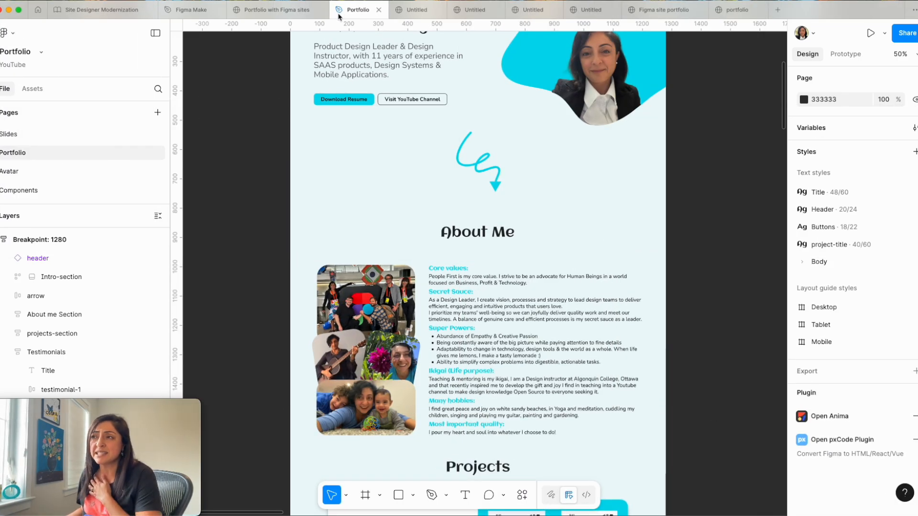
{"action": "scroll", "coordinate": [430, 133], "scroll_direction": "up", "scroll_amount": 5}
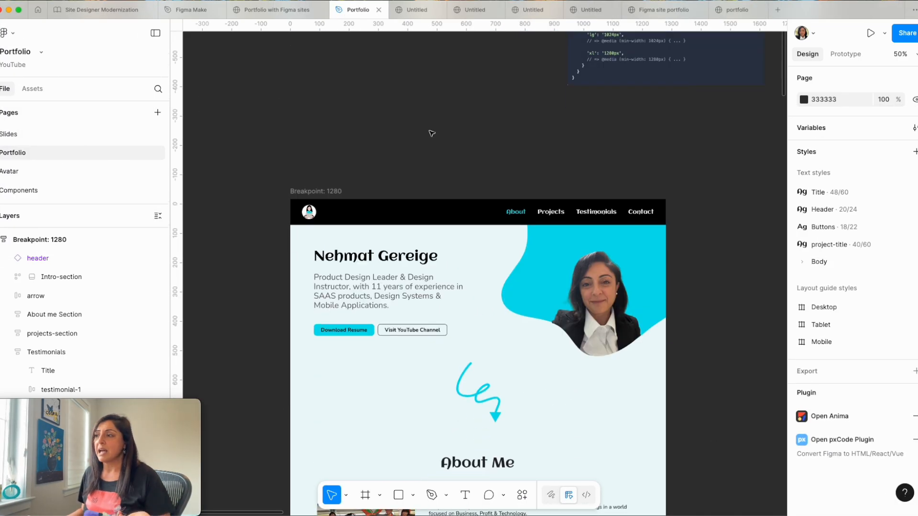
{"action": "scroll", "coordinate": [473, 161], "scroll_direction": "down", "scroll_amount": 10}
{"action": "scroll", "coordinate": [473, 160], "scroll_direction": "down", "scroll_amount": 10}
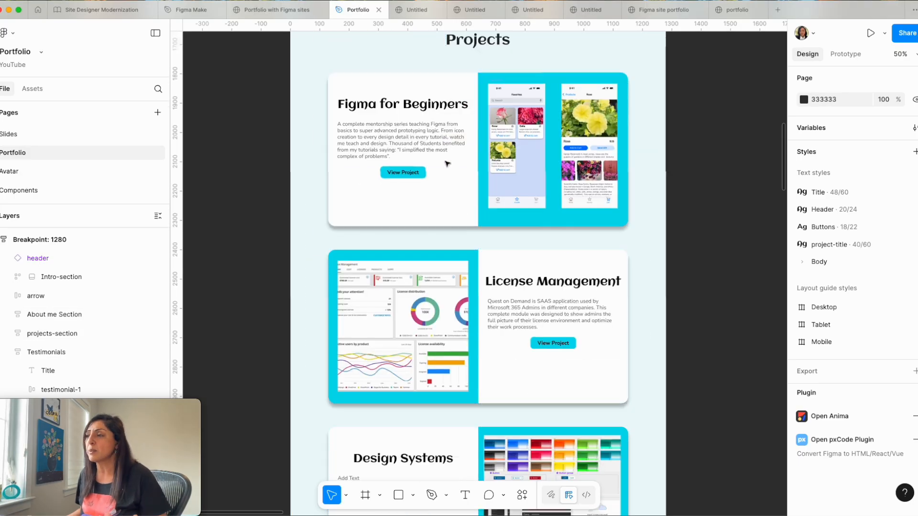
{"action": "scroll", "coordinate": [449, 193], "scroll_direction": "down", "scroll_amount": 8}
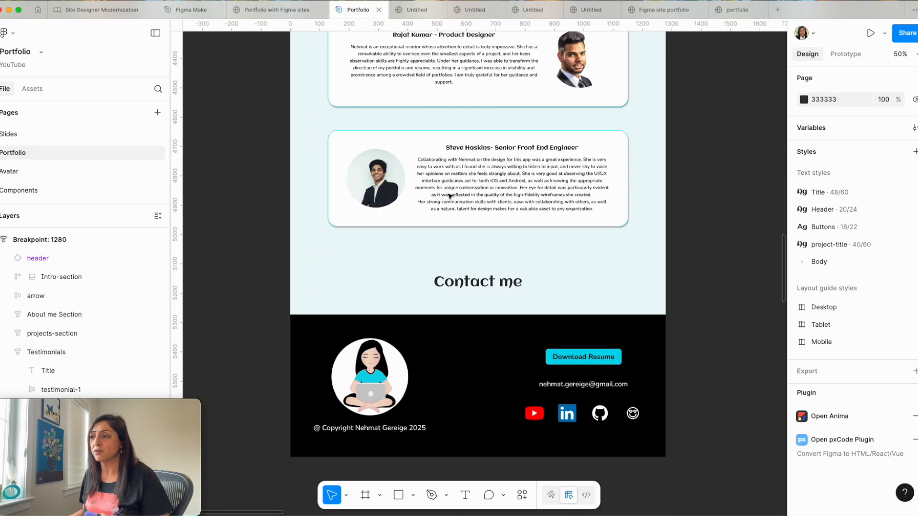
{"action": "scroll", "coordinate": [485, 381], "scroll_direction": "up", "scroll_amount": 15}
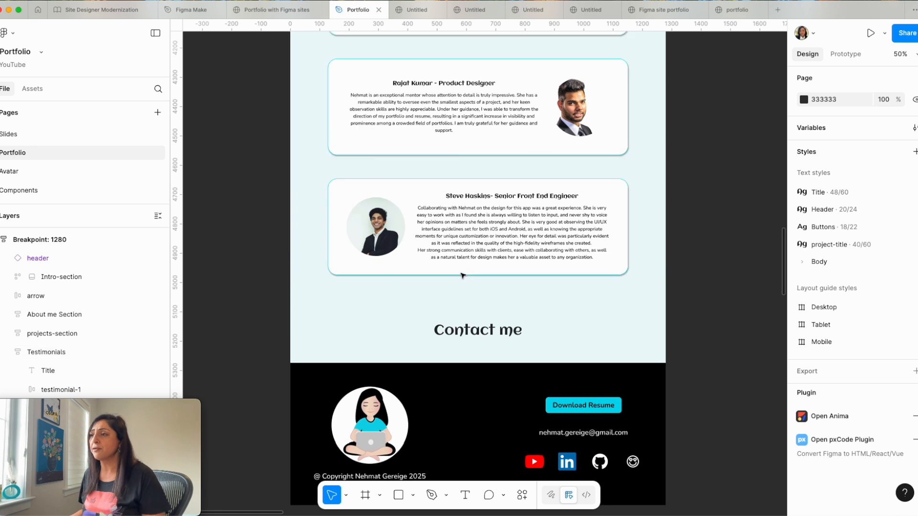
{"action": "scroll", "coordinate": [522, 297], "scroll_direction": "up", "scroll_amount": 10}
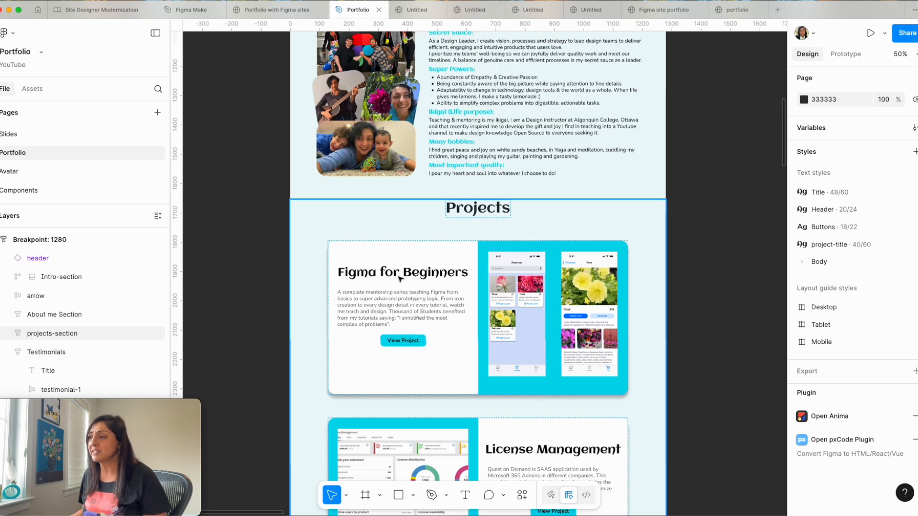
{"action": "scroll", "coordinate": [432, 309], "scroll_direction": "up", "scroll_amount": 12}
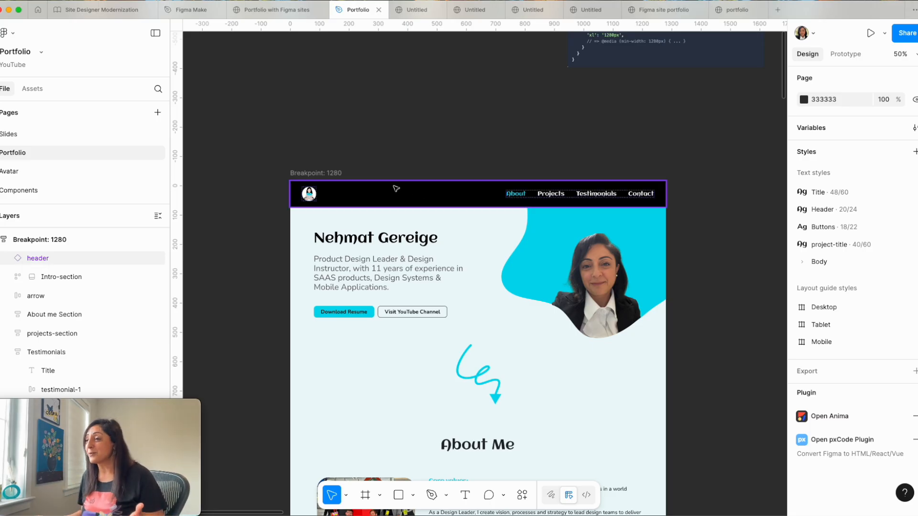
Step: Inspect the auto layout settings of the Intro-section and the About me Section in the Breakpoint: 1280 frame
{"action": "left_click", "coordinate": [326, 174]}
{"action": "left_click", "coordinate": [702, 361]}
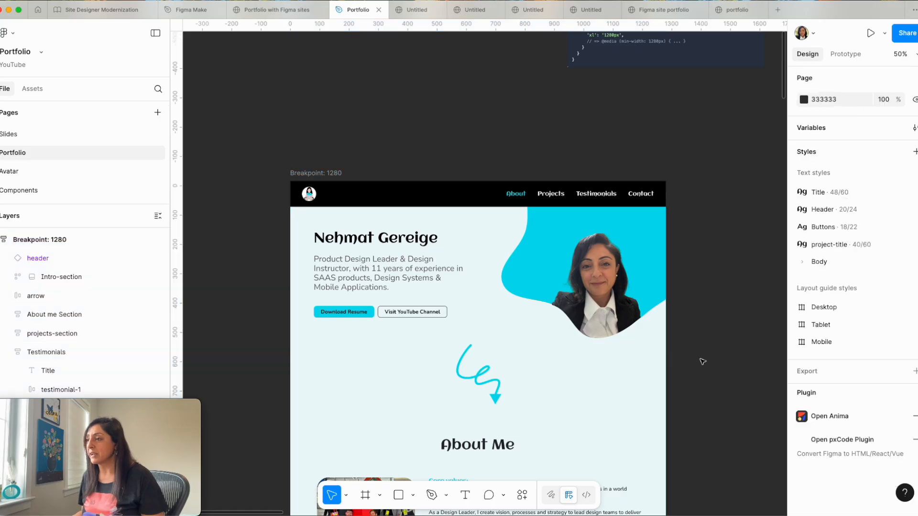
{"action": "left_click", "coordinate": [512, 273]}
{"action": "scroll", "coordinate": [860, 371], "scroll_direction": "down", "scroll_amount": 3}
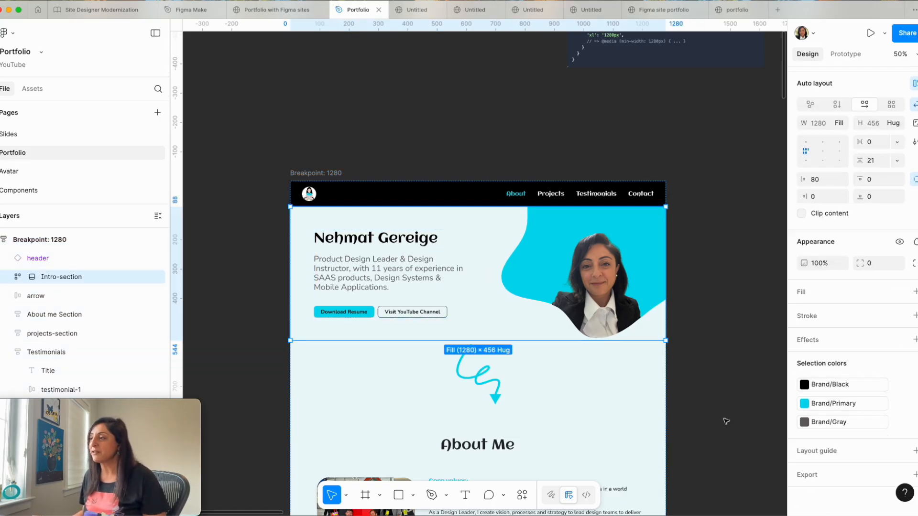
{"action": "scroll", "coordinate": [701, 401], "scroll_direction": "up", "scroll_amount": 4}
{"action": "scroll", "coordinate": [701, 400], "scroll_direction": "down", "scroll_amount": 5}
{"action": "left_click", "coordinate": [508, 373]}
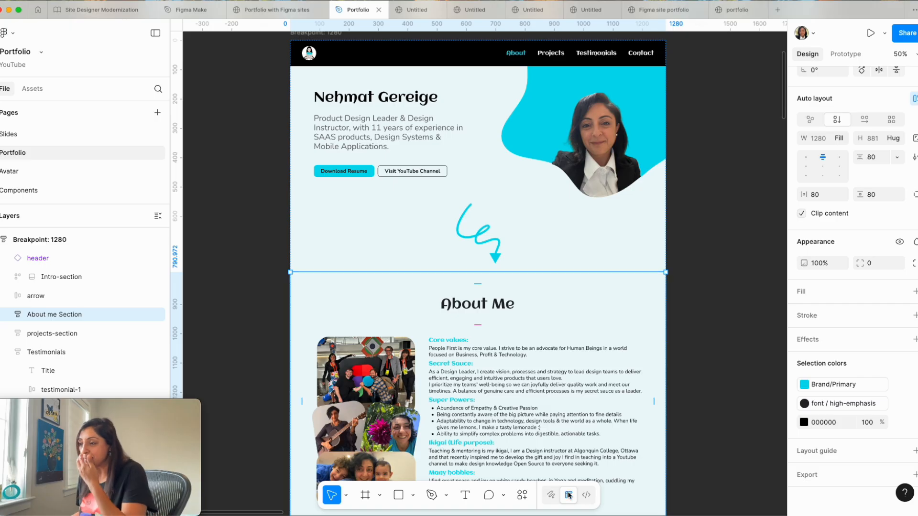
Step: Inspect the generated HTML of the About me Section and of the whole Breakpoint: 1280 frame in Dev Mode
{"action": "left_click", "coordinate": [586, 494]}
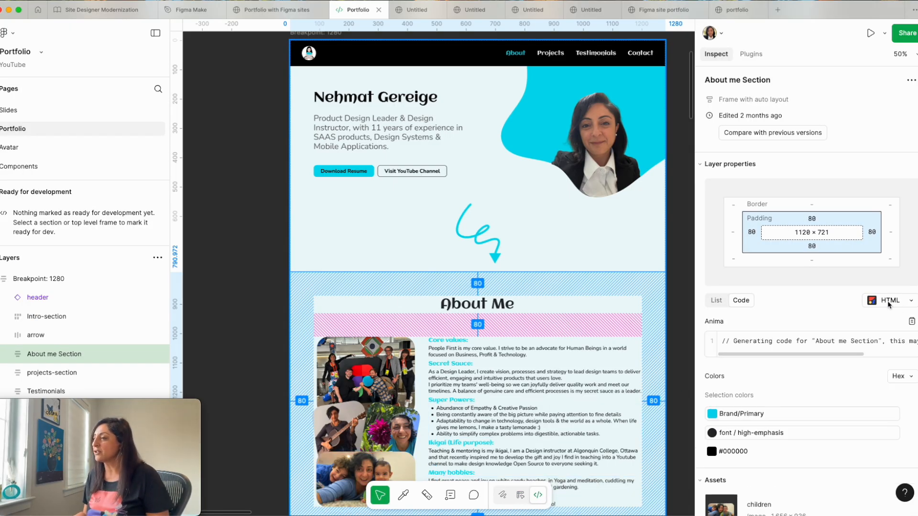
{"action": "scroll", "coordinate": [296, 178], "scroll_direction": "up", "scroll_amount": 5}
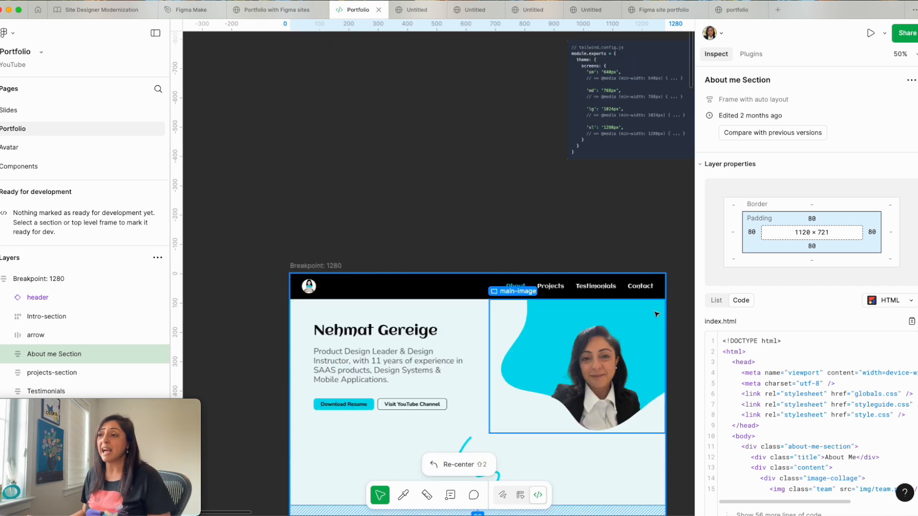
{"action": "left_click", "coordinate": [325, 266]}
{"action": "scroll", "coordinate": [430, 242], "scroll_direction": "down", "scroll_amount": 4}
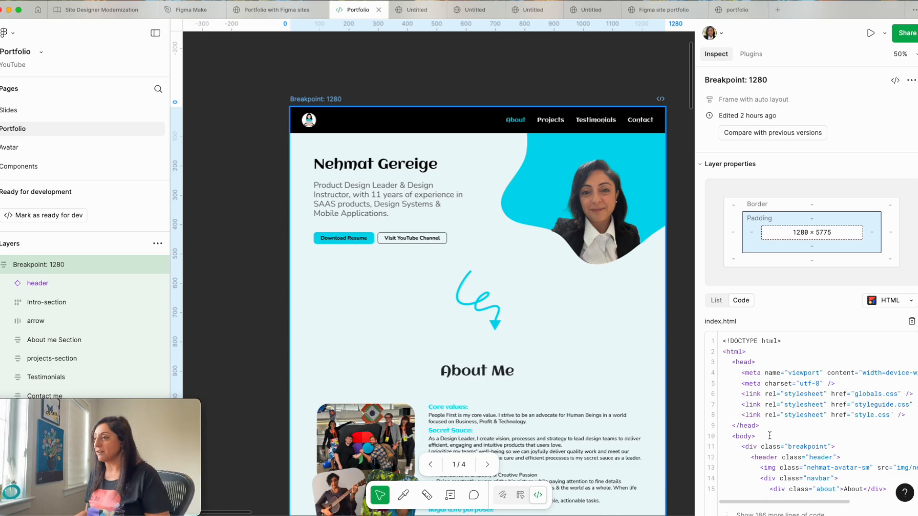
Step: Return to design editing and copy all the sections inside the Breakpoint: 1280 frame
{"action": "key", "text": "shift+d"}
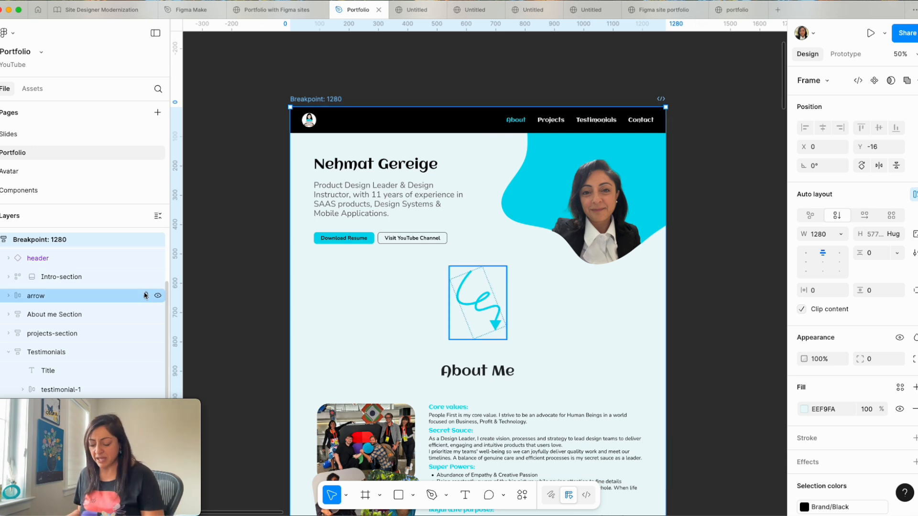
{"action": "key", "text": "super+a"}
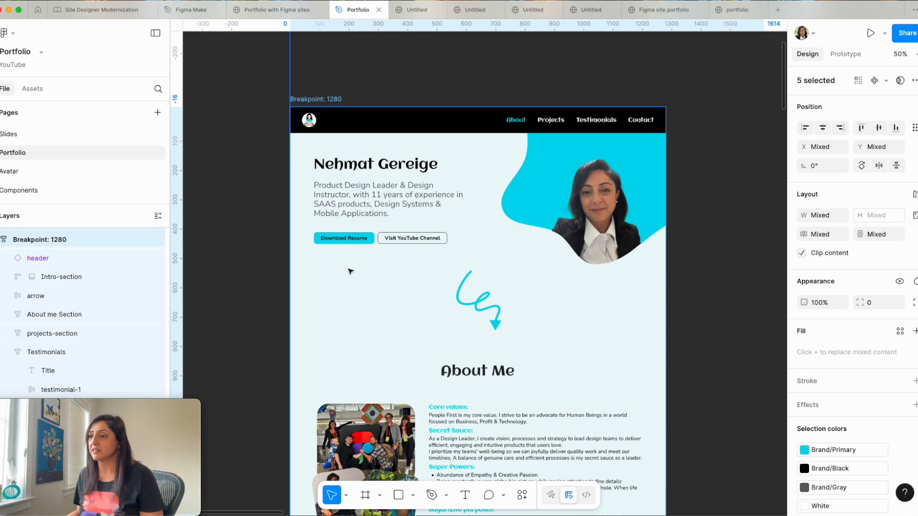
{"action": "left_click", "coordinate": [344, 238]}
{"action": "key", "text": "super+a"}
Step: Create a new Site file starting from the Blank site option
{"action": "left_click", "coordinate": [777, 10]}
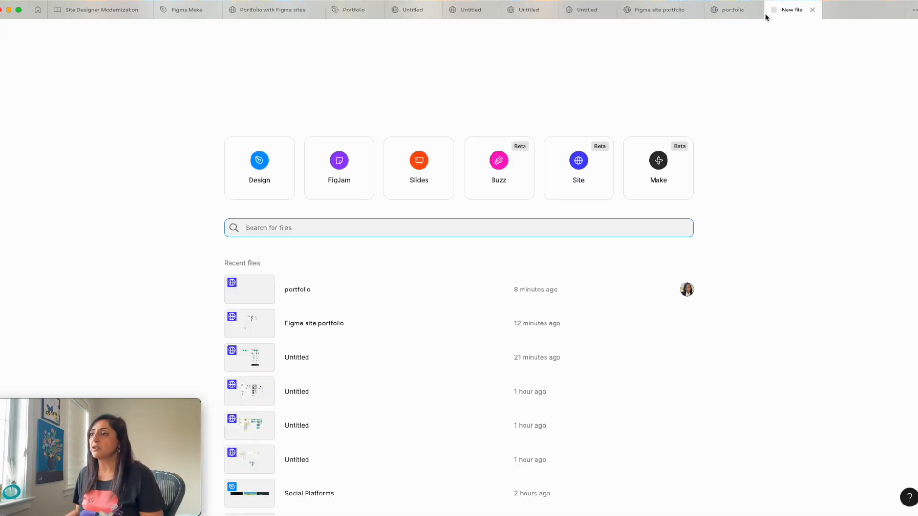
{"action": "left_click", "coordinate": [580, 182]}
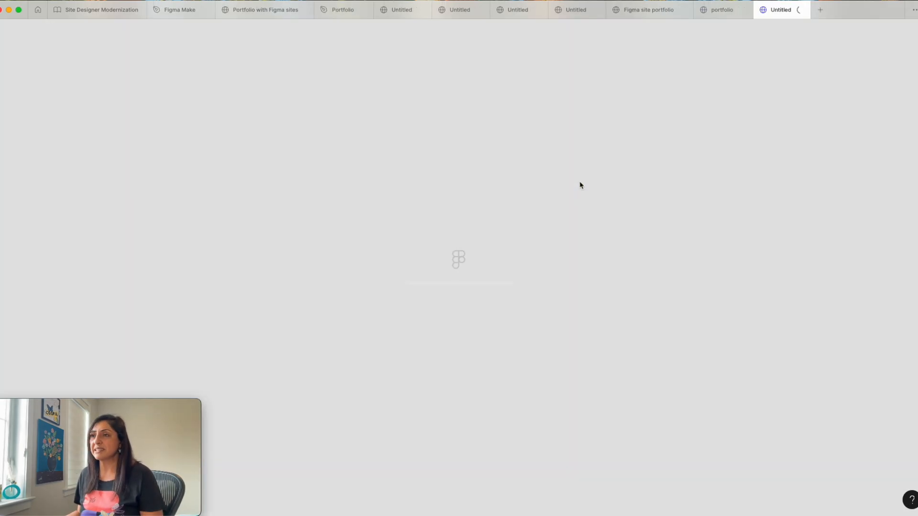
{"action": "left_click", "coordinate": [370, 208]}
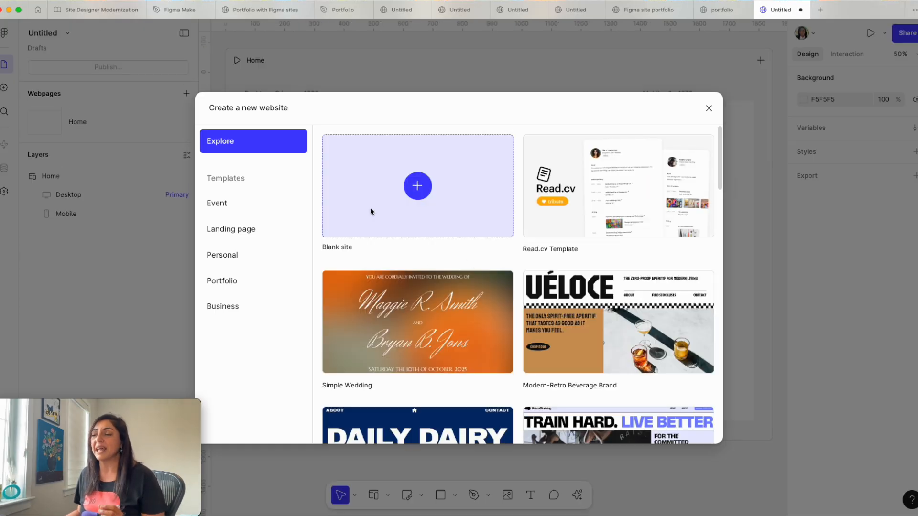
Step: Look over the Home webpage's Desktop and Mobile breakpoints and add an 800 px Tablet breakpoint
{"action": "key", "text": "minus"}
{"action": "left_click", "coordinate": [441, 192]}
{"action": "left_click", "coordinate": [406, 158]}
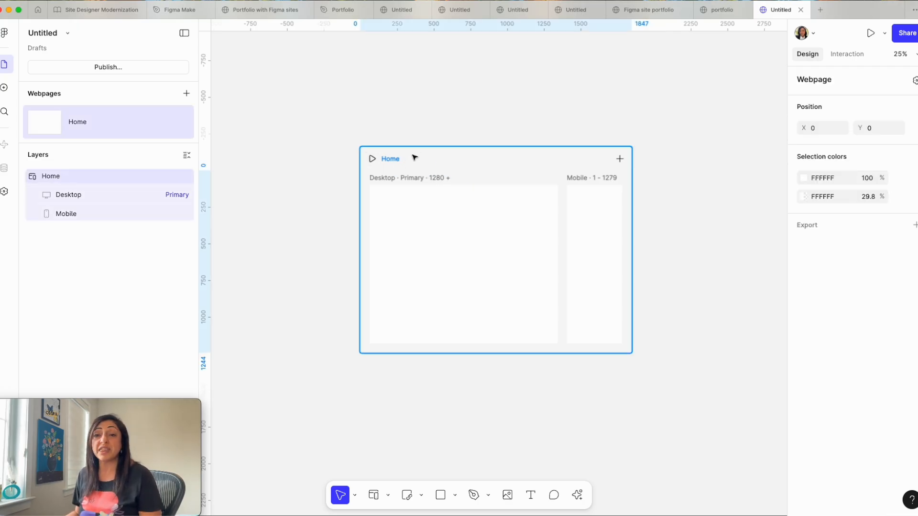
{"action": "left_click", "coordinate": [424, 191]}
{"action": "left_click", "coordinate": [579, 210]}
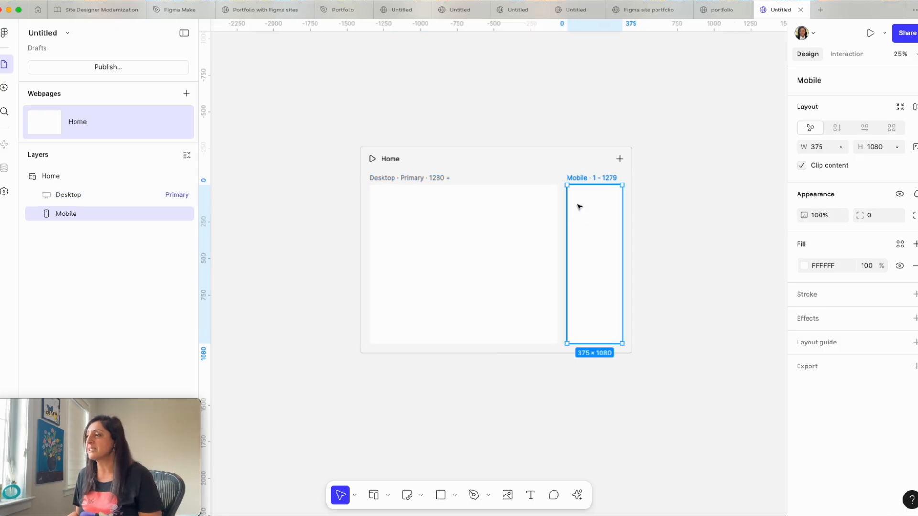
{"action": "left_click", "coordinate": [620, 160]}
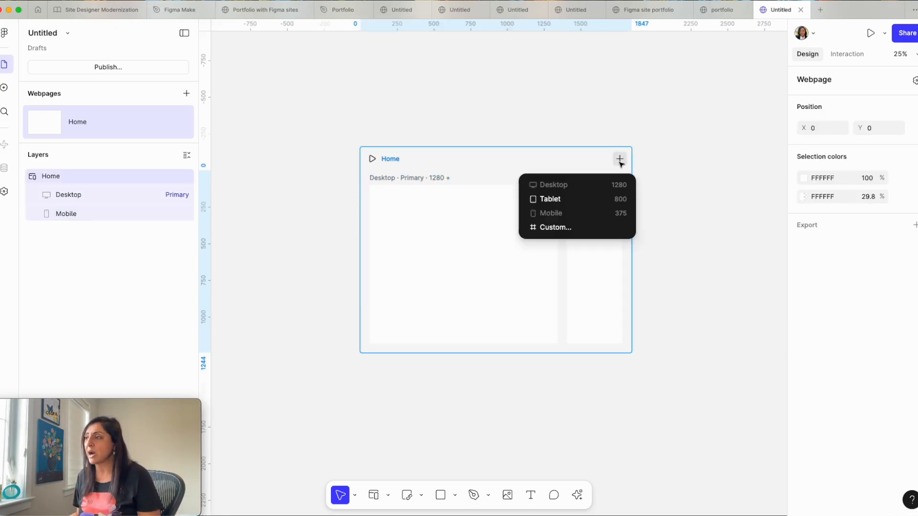
{"action": "left_click", "coordinate": [567, 200]}
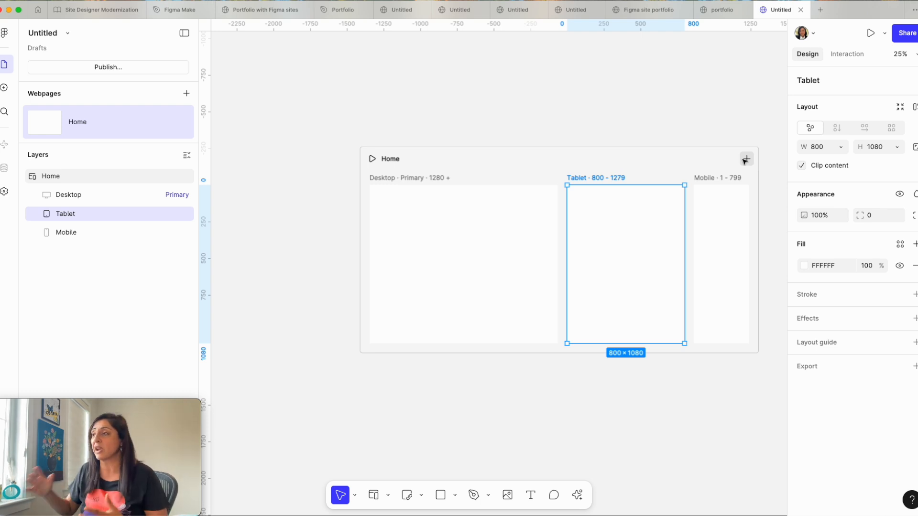
Step: Paste the copied portfolio sections into the primary Desktop breakpoint of the Home webpage
{"action": "left_click", "coordinate": [386, 181]}
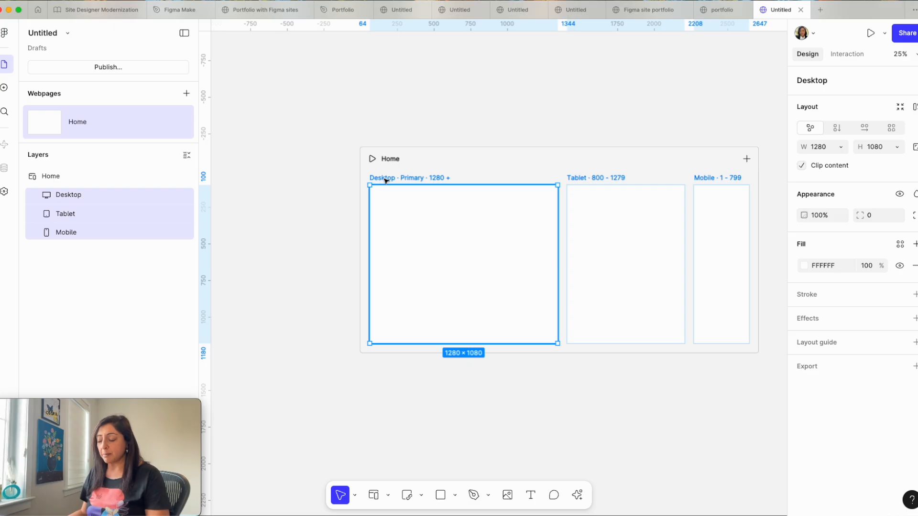
{"action": "key", "text": "super+v"}
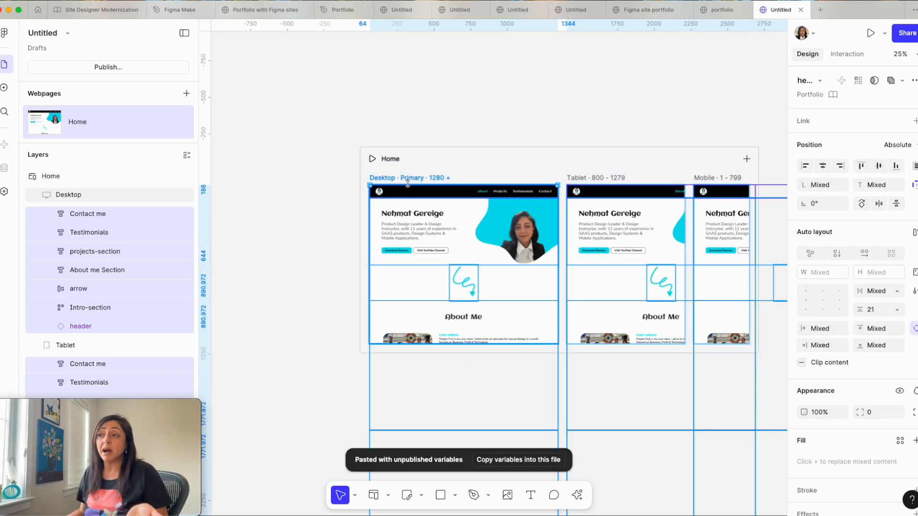
{"action": "left_click", "coordinate": [470, 178]}
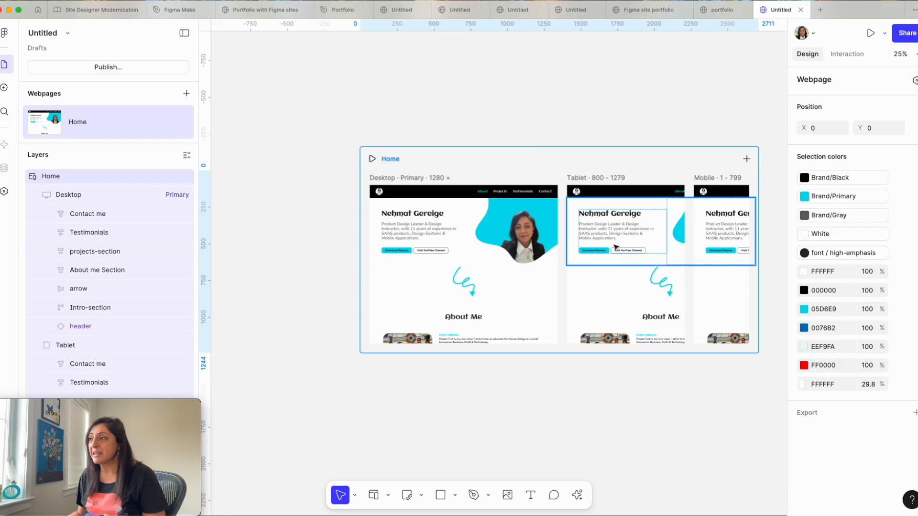
{"action": "scroll", "coordinate": [382, 306], "scroll_direction": "down", "scroll_amount": 3}
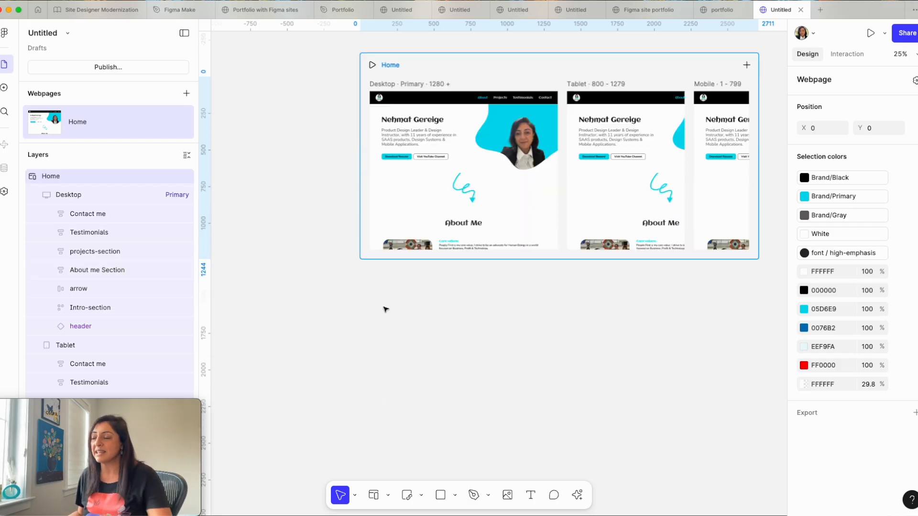
{"action": "scroll", "coordinate": [385, 309], "scroll_direction": "right", "scroll_amount": 3}
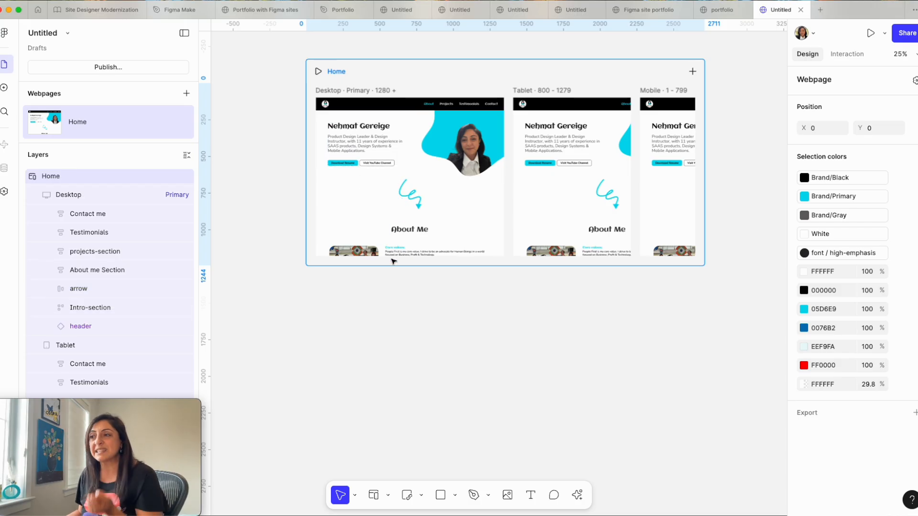
Step: Extend the Desktop breakpoint's height to 5775 to fit all the pasted portfolio sections
{"action": "left_click", "coordinate": [369, 91]}
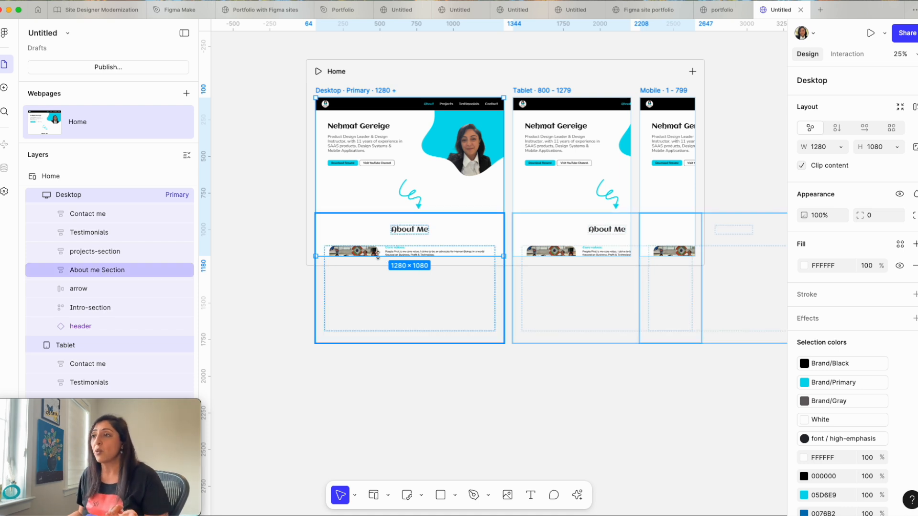
{"action": "left_click_drag", "start_coordinate": [378, 256], "coordinate": [379, 475]}
{"action": "scroll", "coordinate": [537, 338], "scroll_direction": "down", "scroll_amount": 5}
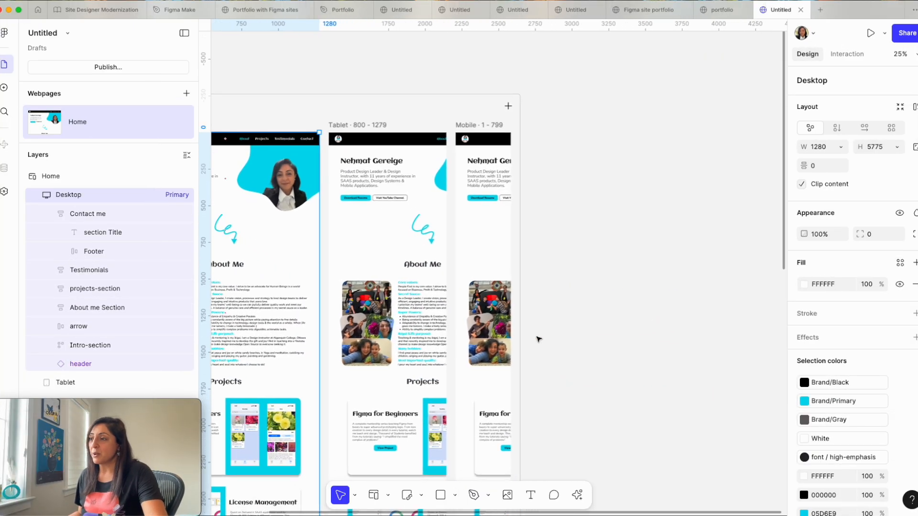
Step: Compare how the pasted intro and About Me sections fit the Desktop, Tablet and Mobile breakpoints
{"action": "left_click", "coordinate": [532, 310]}
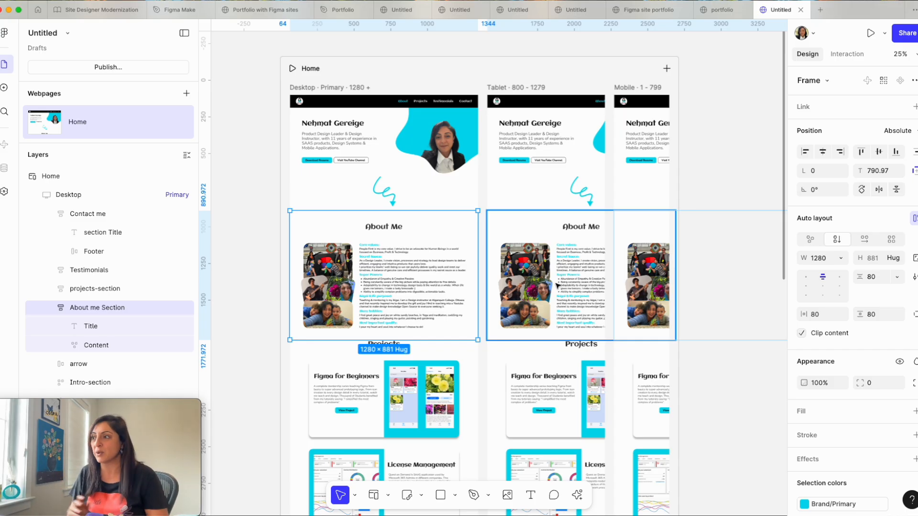
{"action": "scroll", "coordinate": [556, 284], "scroll_direction": "up", "scroll_amount": 1}
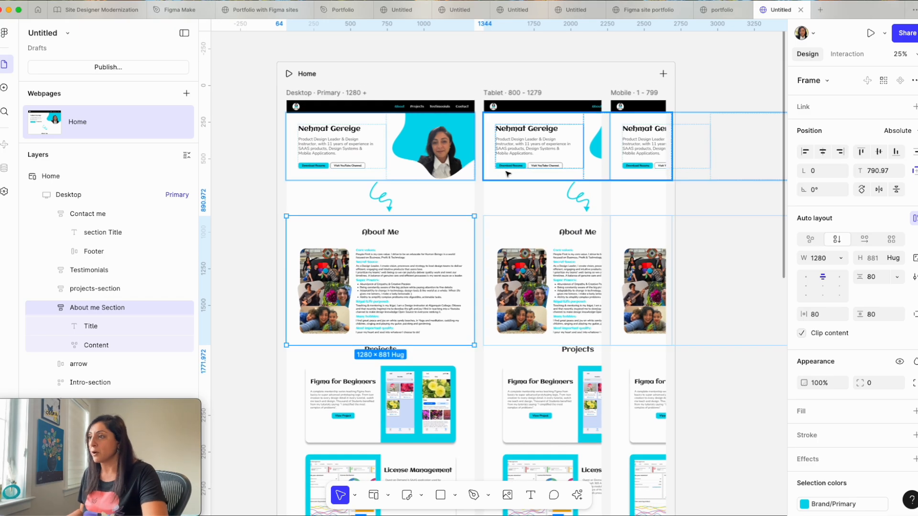
{"action": "scroll", "coordinate": [423, 161], "scroll_direction": "left", "scroll_amount": 2}
{"action": "scroll", "coordinate": [423, 161], "scroll_direction": "up", "scroll_amount": 1}
{"action": "scroll", "coordinate": [423, 161], "scroll_direction": "left", "scroll_amount": 1}
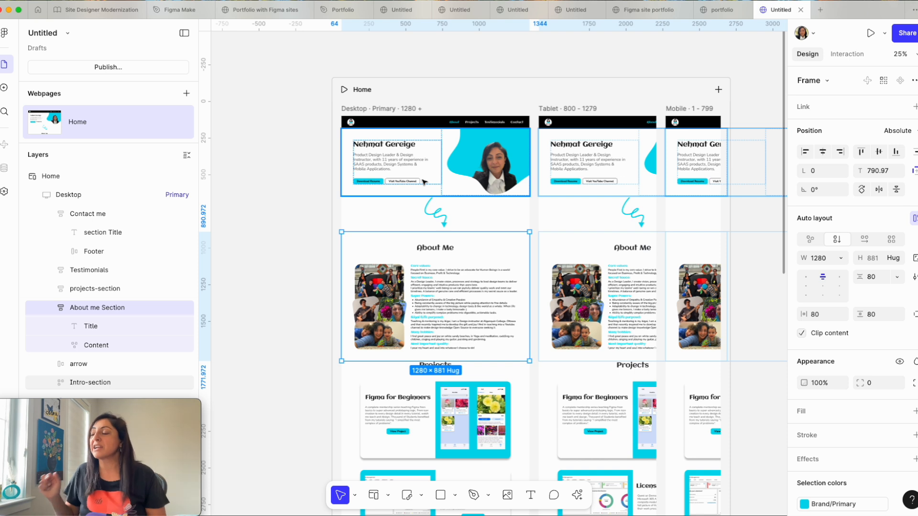
{"action": "scroll", "coordinate": [423, 181], "scroll_direction": "left", "scroll_amount": 10}
{"action": "scroll", "coordinate": [423, 181], "scroll_direction": "up", "scroll_amount": 2}
{"action": "scroll", "coordinate": [424, 182], "scroll_direction": "right", "scroll_amount": 5}
{"action": "scroll", "coordinate": [423, 182], "scroll_direction": "down", "scroll_amount": 3}
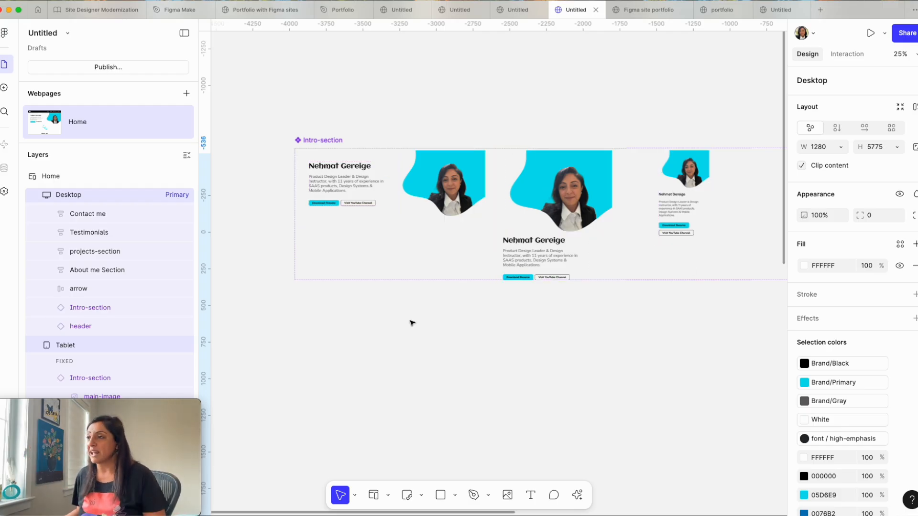
Step: Examine the Desktop, Tablet and Mobile variants of the Intro-section component set, collapsing their nested layers
{"action": "scroll", "coordinate": [322, 219], "scroll_direction": "down", "scroll_amount": 1}
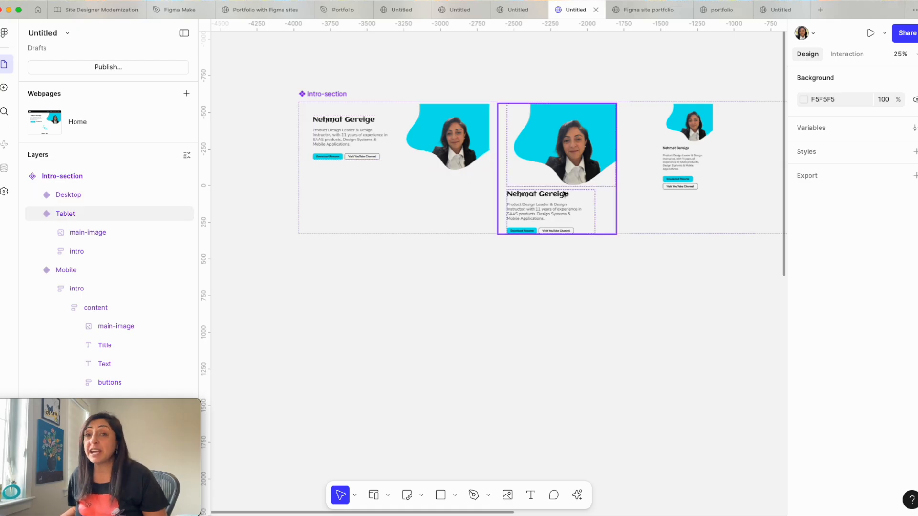
{"action": "left_click", "coordinate": [329, 139]}
{"action": "left_click", "coordinate": [83, 177]}
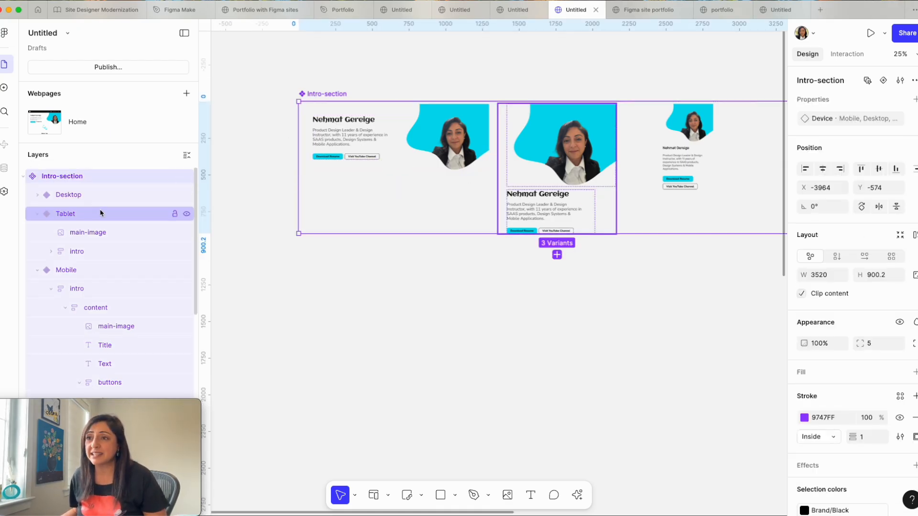
{"action": "left_click", "coordinate": [38, 270]}
{"action": "left_click", "coordinate": [37, 215]}
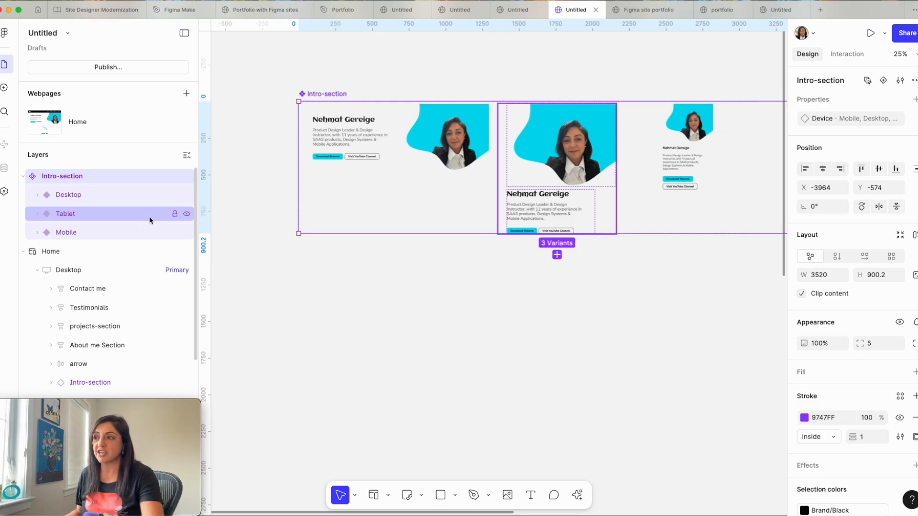
{"action": "scroll", "coordinate": [377, 143], "scroll_direction": "right", "scroll_amount": 2}
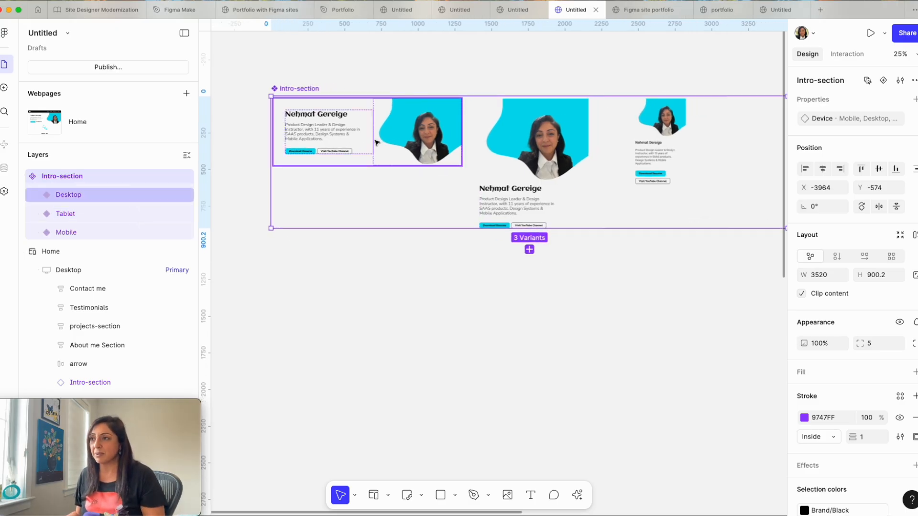
Step: Create an instance of the Intro-section's Desktop variant and paste it to replace the intro section in the Desktop breakpoint
{"action": "left_click", "coordinate": [377, 142]}
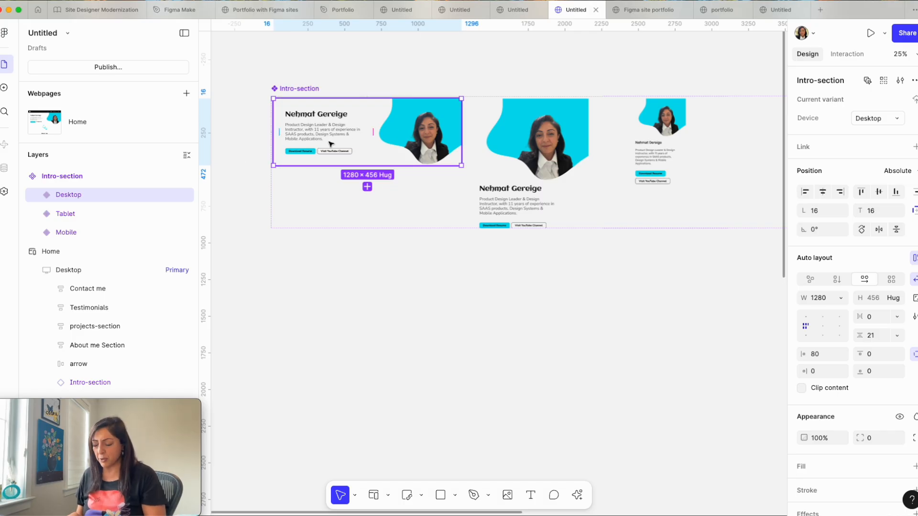
{"action": "left_click_drag", "start_coordinate": [331, 143], "coordinate": [405, 394]}
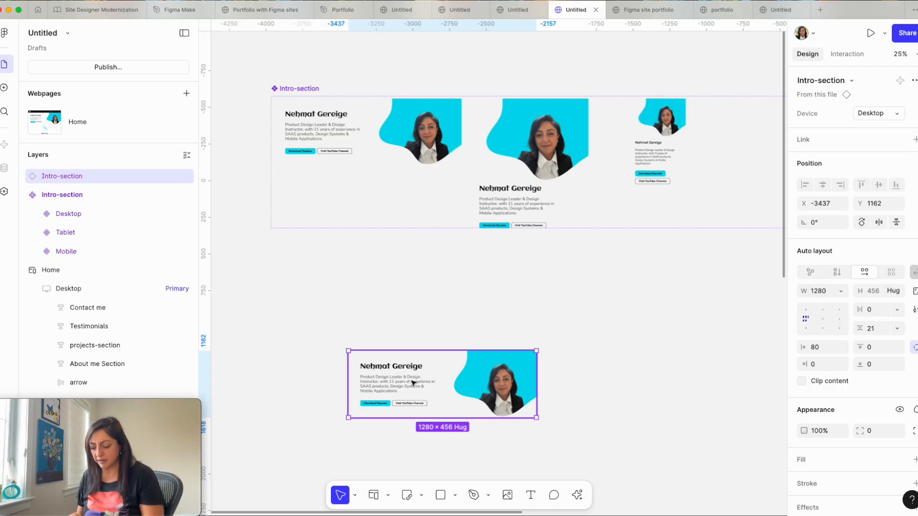
{"action": "key", "text": "BackSpace"}
{"action": "scroll", "coordinate": [570, 383], "scroll_direction": "right", "scroll_amount": 10}
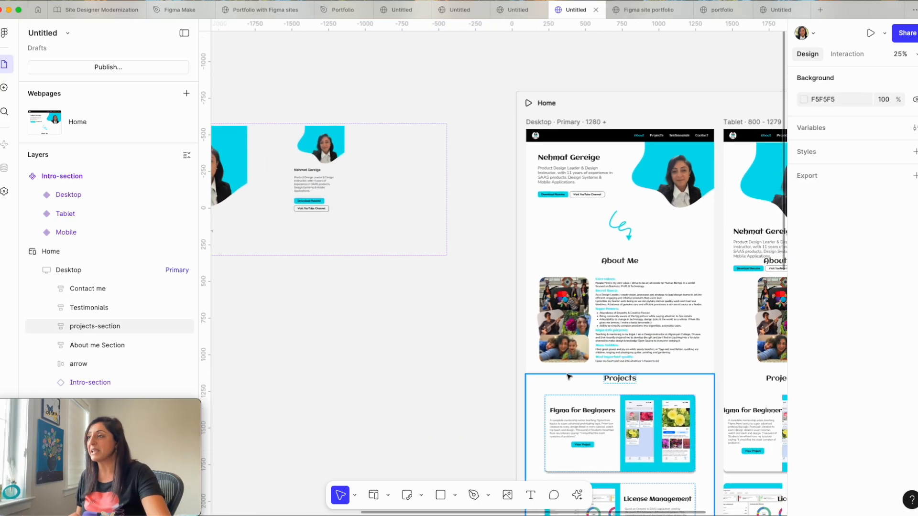
{"action": "left_click", "coordinate": [487, 164]}
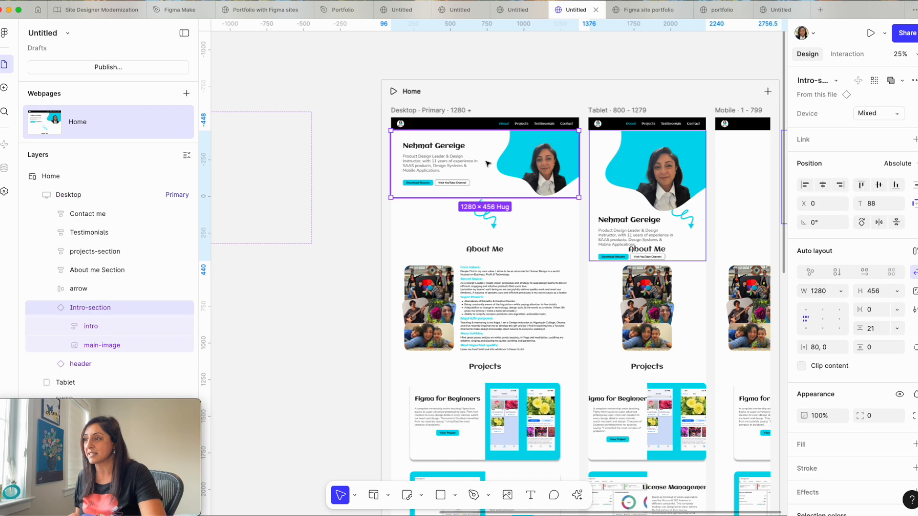
{"action": "scroll", "coordinate": [655, 172], "scroll_direction": "right", "scroll_amount": 3}
{"action": "scroll", "coordinate": [654, 172], "scroll_direction": "up", "scroll_amount": 1}
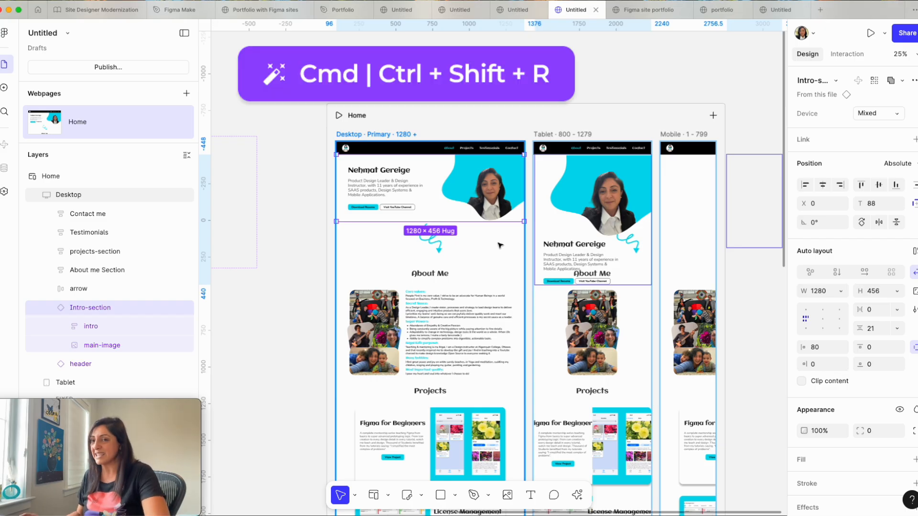
{"action": "key", "text": "super+shift+r"}
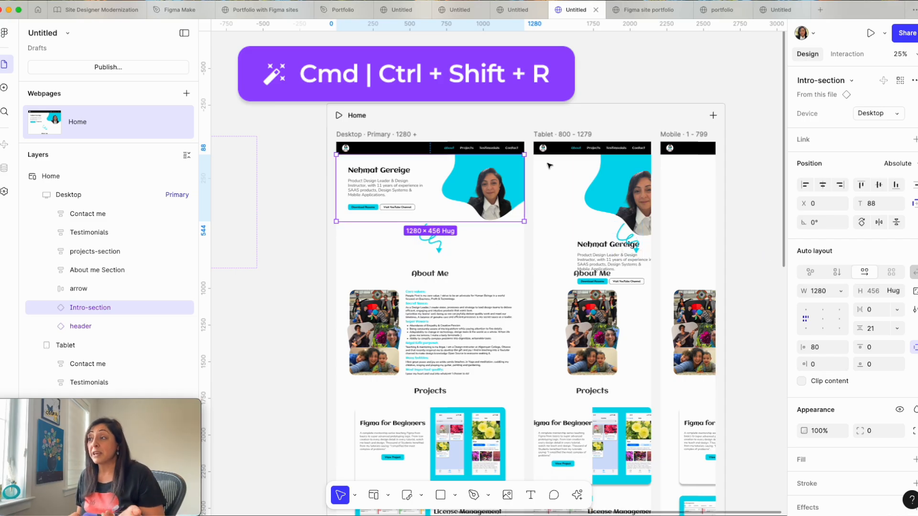
Step: Move the Tablet breakpoint's Intro-section to X 0 so it lines up with the frame below the header
{"action": "left_click", "coordinate": [616, 204]}
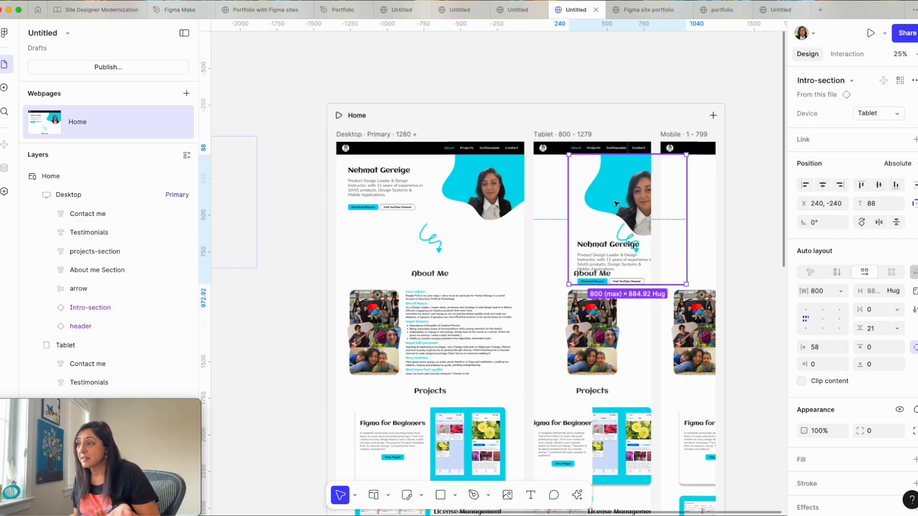
{"action": "scroll", "coordinate": [616, 203], "scroll_direction": "left", "scroll_amount": 5}
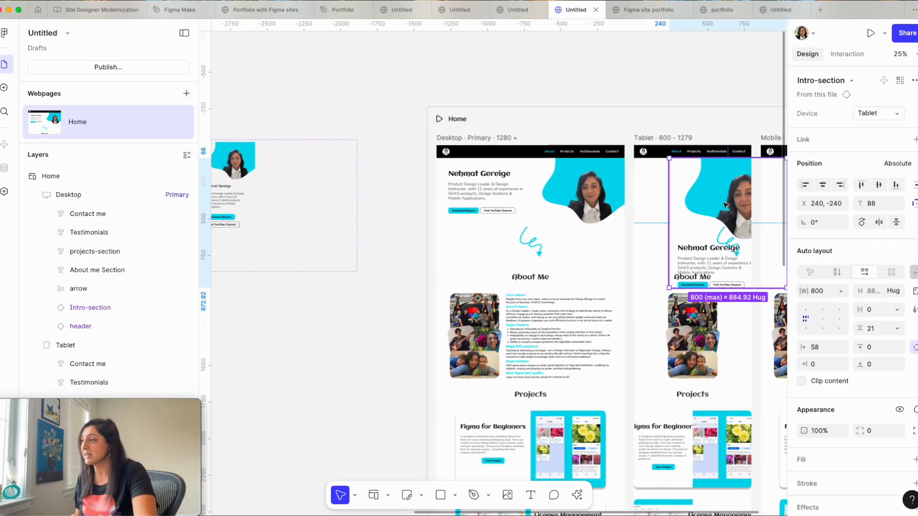
{"action": "scroll", "coordinate": [124, 332], "scroll_direction": "down", "scroll_amount": 3}
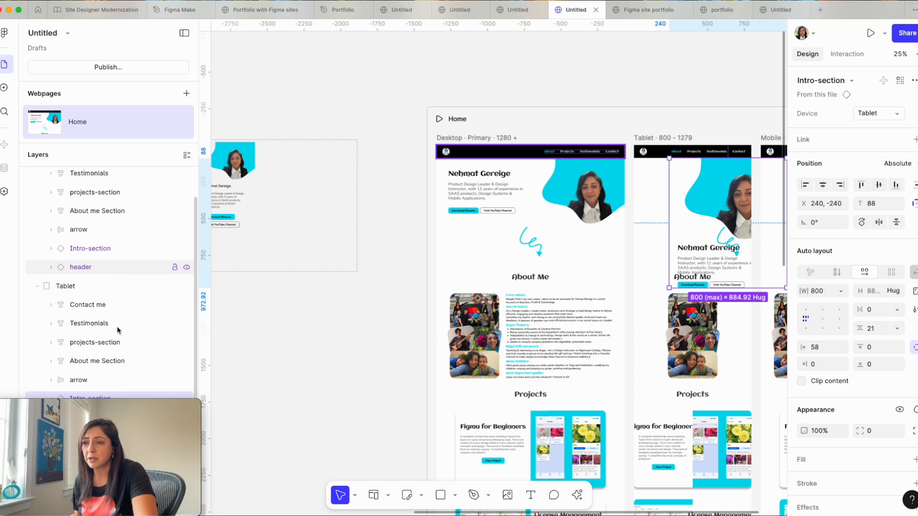
{"action": "scroll", "coordinate": [118, 329], "scroll_direction": "down", "scroll_amount": 1}
{"action": "left_click", "coordinate": [86, 239], "text": "shift"}
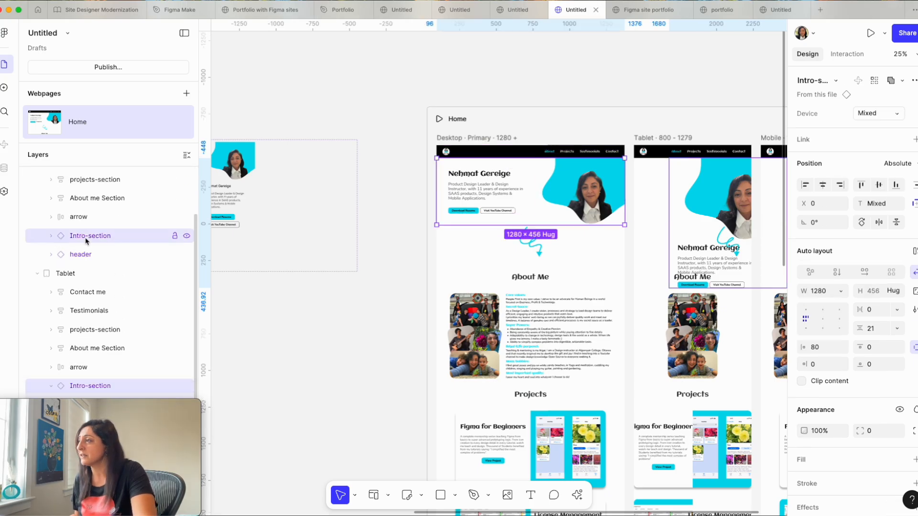
{"action": "left_click", "coordinate": [723, 214]}
{"action": "mouse_move", "coordinate": [722, 214]}
{"action": "left_mouse_down"}
{"action": "mouse_move", "coordinate": [699, 212]}
{"action": "mouse_move", "coordinate": [708, 207]}
{"action": "left_mouse_up"}
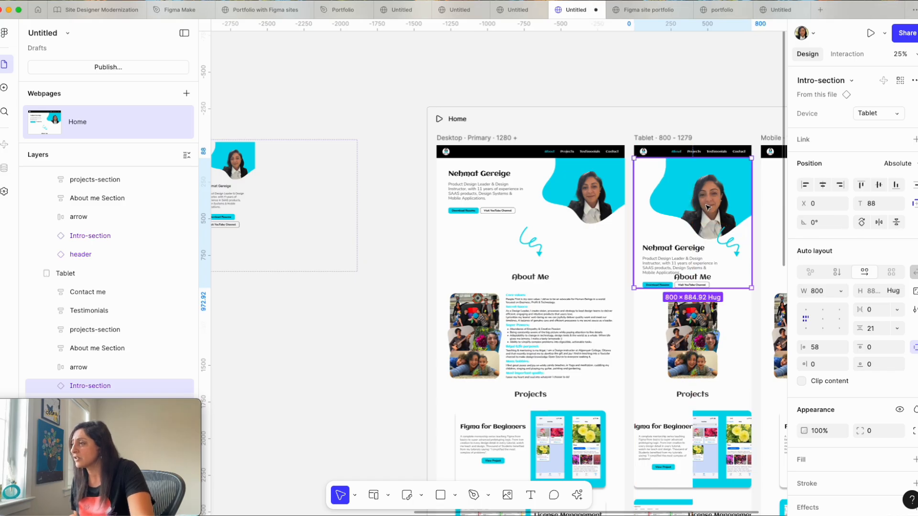
Step: Move the off-frame Intro-section back inside the Mobile breakpoint, directly below the header
{"action": "scroll", "coordinate": [708, 207], "scroll_direction": "right", "scroll_amount": 5}
{"action": "key", "text": "super+equal"}
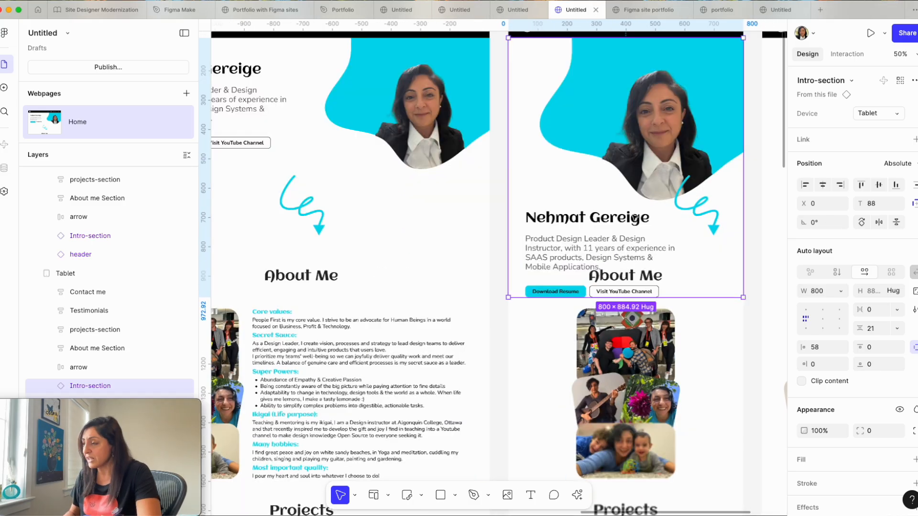
{"action": "scroll", "coordinate": [633, 218], "scroll_direction": "up", "scroll_amount": 5}
{"action": "scroll", "coordinate": [633, 218], "scroll_direction": "right", "scroll_amount": 5}
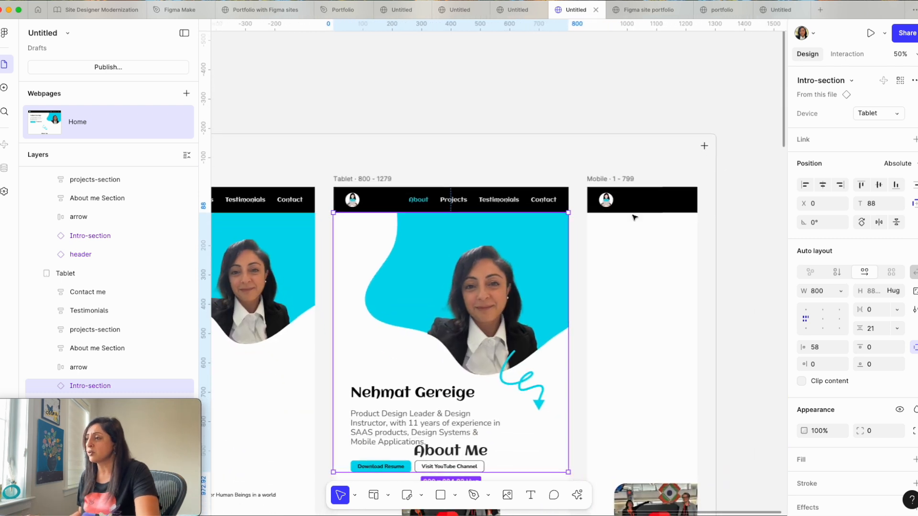
{"action": "scroll", "coordinate": [624, 227], "scroll_direction": "down", "scroll_amount": 4}
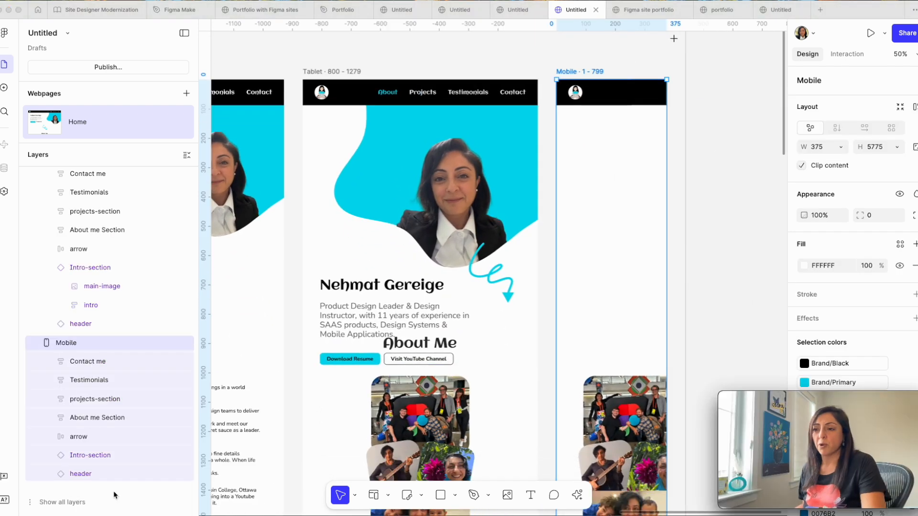
{"action": "left_click", "coordinate": [91, 456]}
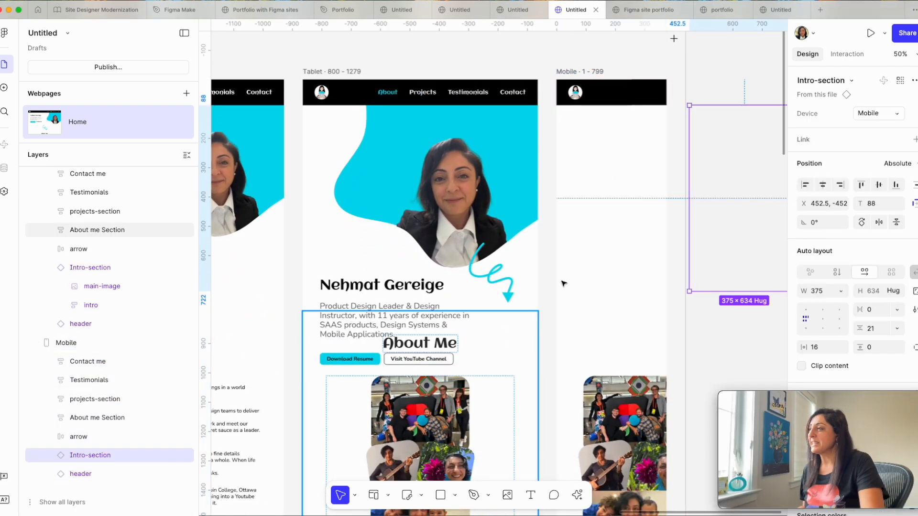
{"action": "left_click", "coordinate": [746, 174]}
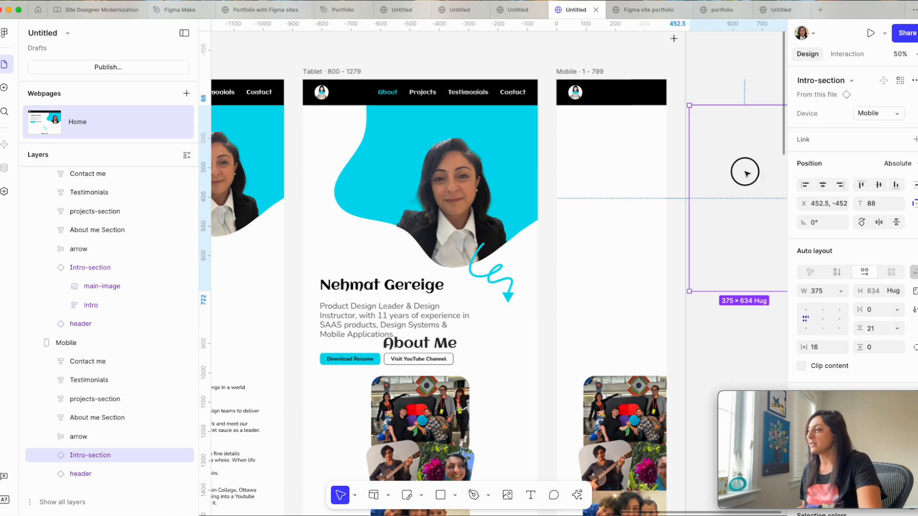
{"action": "left_click", "coordinate": [651, 187]}
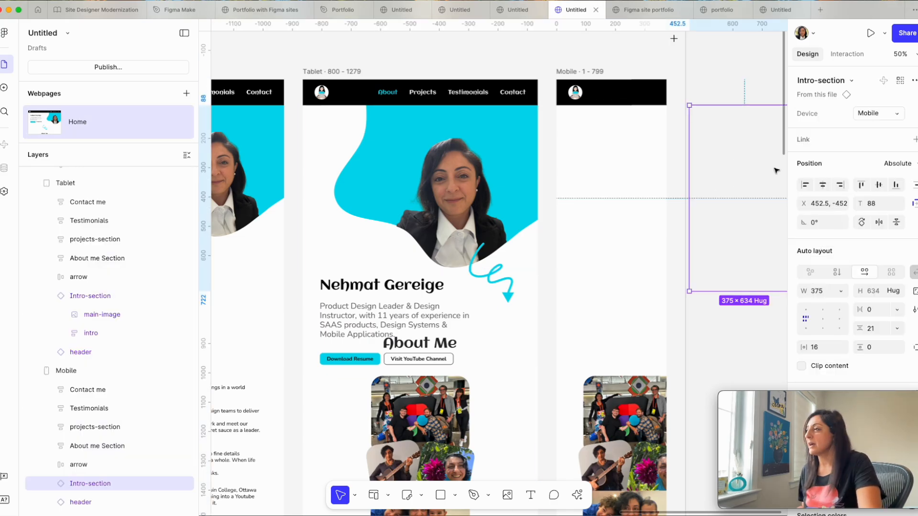
{"action": "left_click_drag", "start_coordinate": [761, 164], "coordinate": [634, 166]}
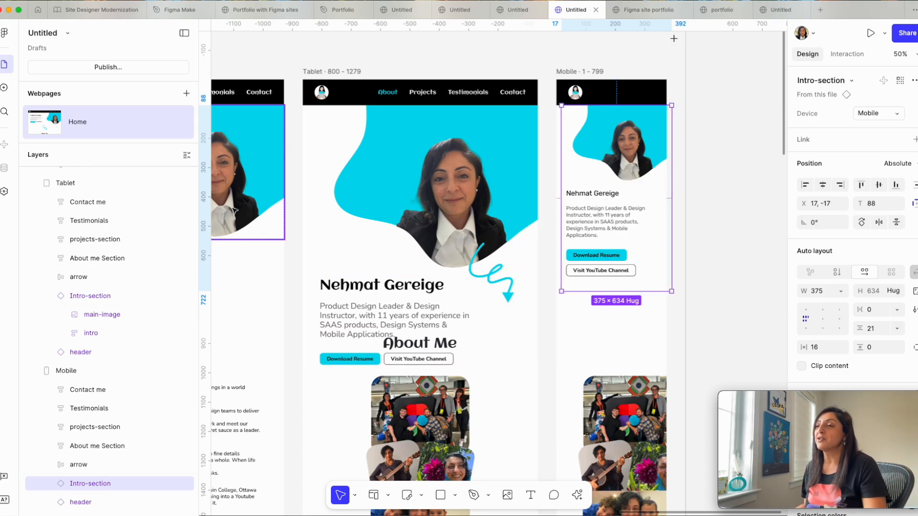
Step: Review the Desktop and Tablet intro sections and inspect the Desktop breakpoint's About me Section
{"action": "scroll", "coordinate": [375, 284], "scroll_direction": "left", "scroll_amount": 10}
{"action": "scroll", "coordinate": [398, 218], "scroll_direction": "right", "scroll_amount": 1}
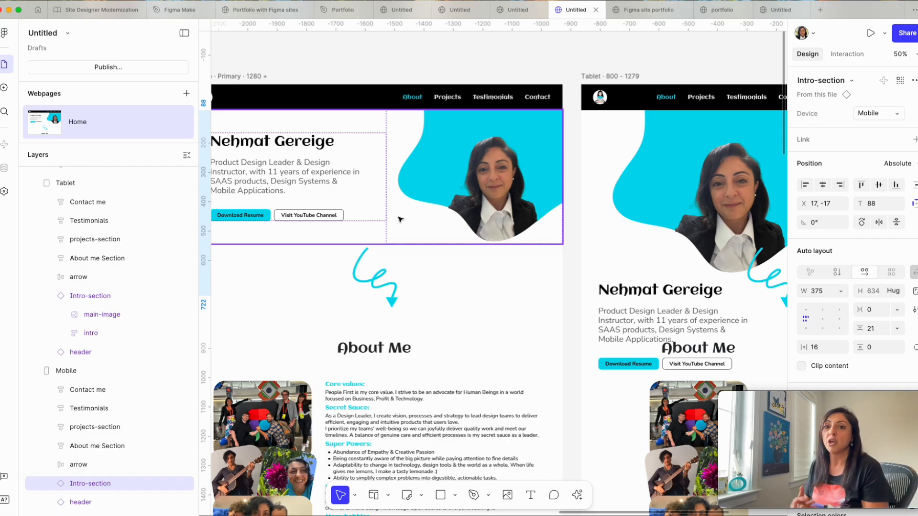
{"action": "scroll", "coordinate": [488, 319], "scroll_direction": "right", "scroll_amount": 2}
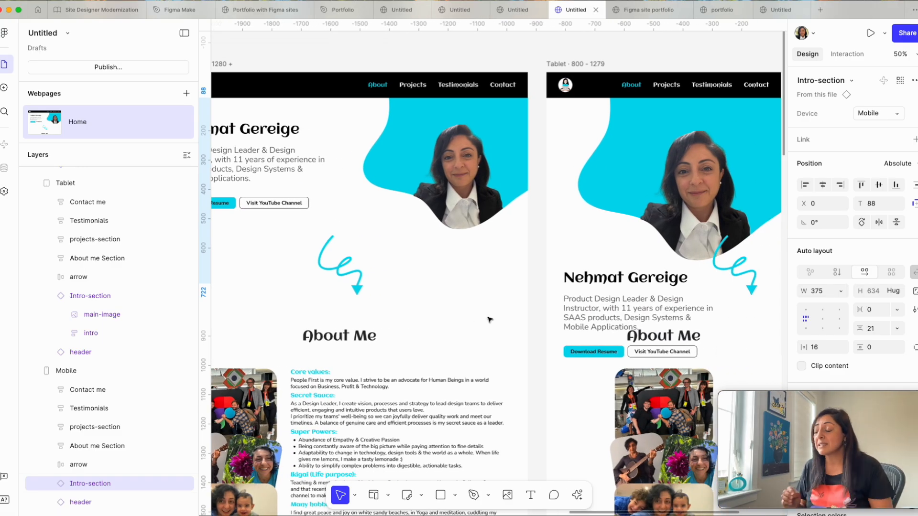
{"action": "scroll", "coordinate": [488, 319], "scroll_direction": "down", "scroll_amount": 4}
{"action": "scroll", "coordinate": [489, 319], "scroll_direction": "left", "scroll_amount": 2}
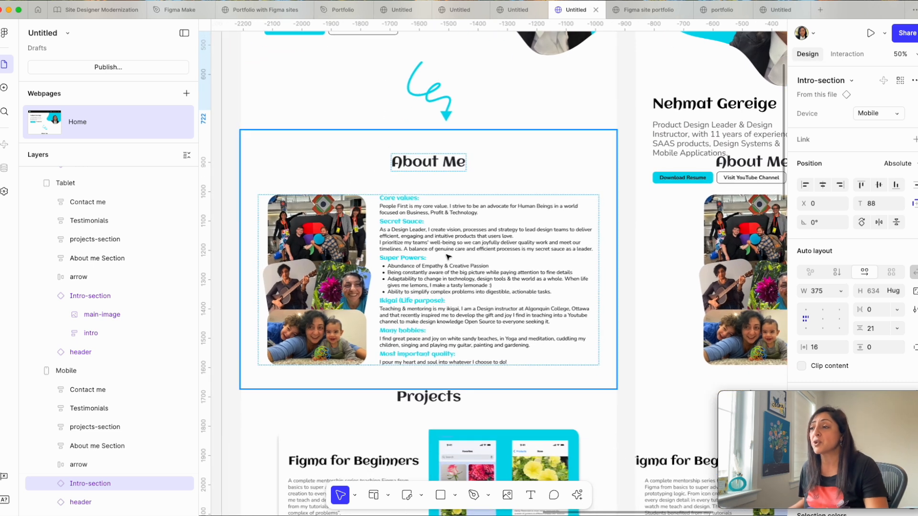
{"action": "left_click", "coordinate": [448, 257]}
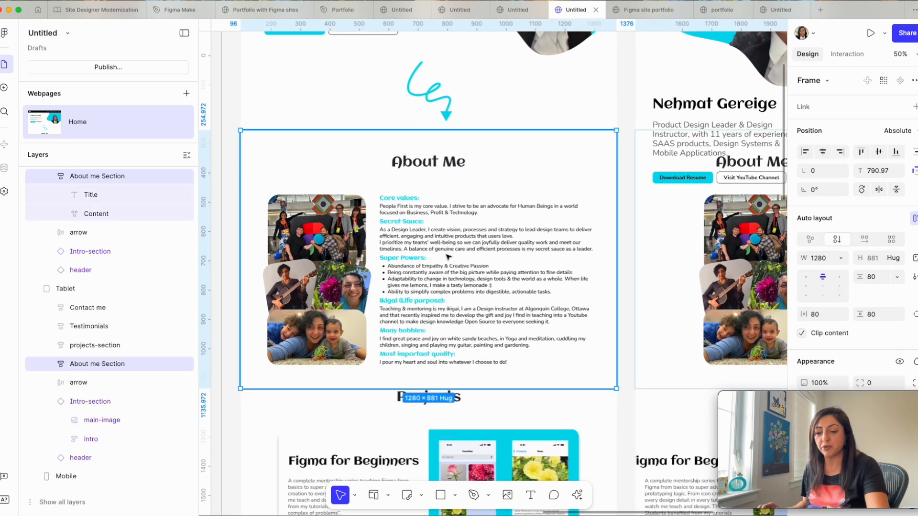
{"action": "scroll", "coordinate": [448, 258], "scroll_direction": "up", "scroll_amount": 2}
{"action": "scroll", "coordinate": [425, 218], "scroll_direction": "down", "scroll_amount": 4}
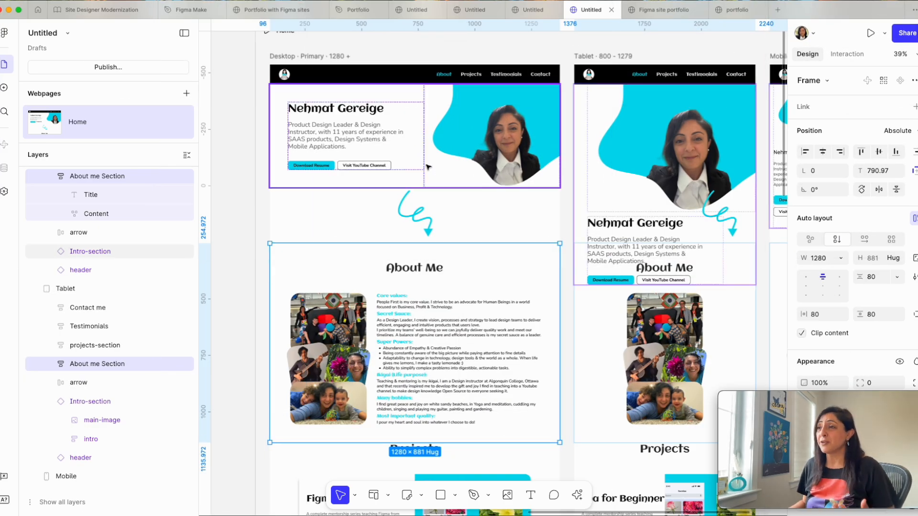
{"action": "scroll", "coordinate": [333, 83], "scroll_direction": "up", "scroll_amount": 3}
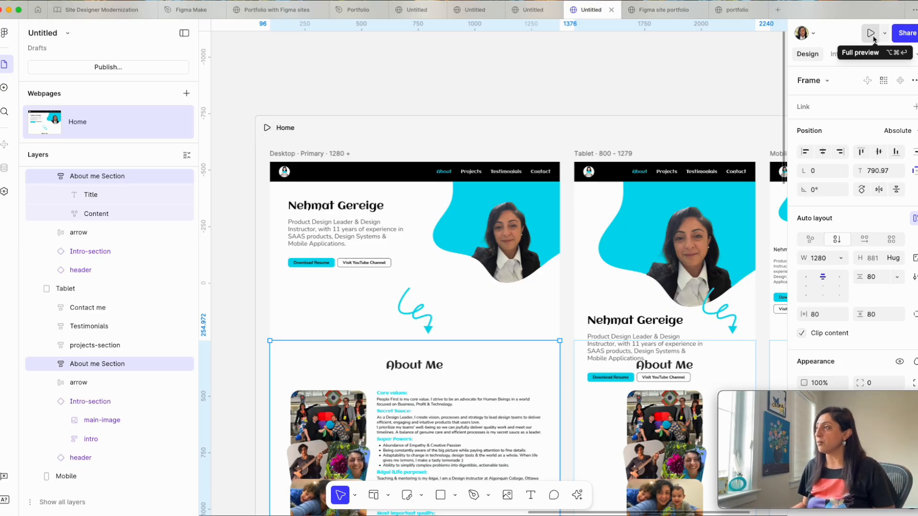
Step: Preview the Home page at desktop size, look through all its sections, and return to the editor
{"action": "left_click", "coordinate": [267, 128]}
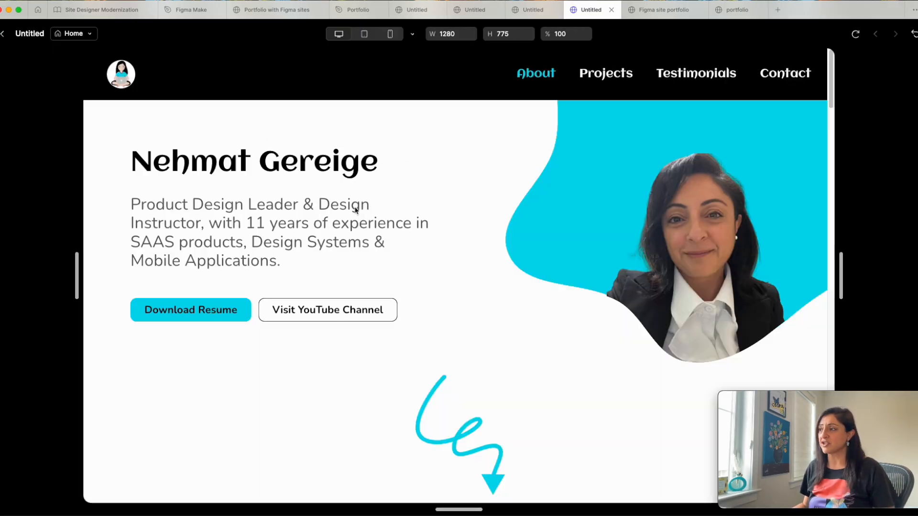
{"action": "scroll", "coordinate": [393, 221], "scroll_direction": "down", "scroll_amount": 15}
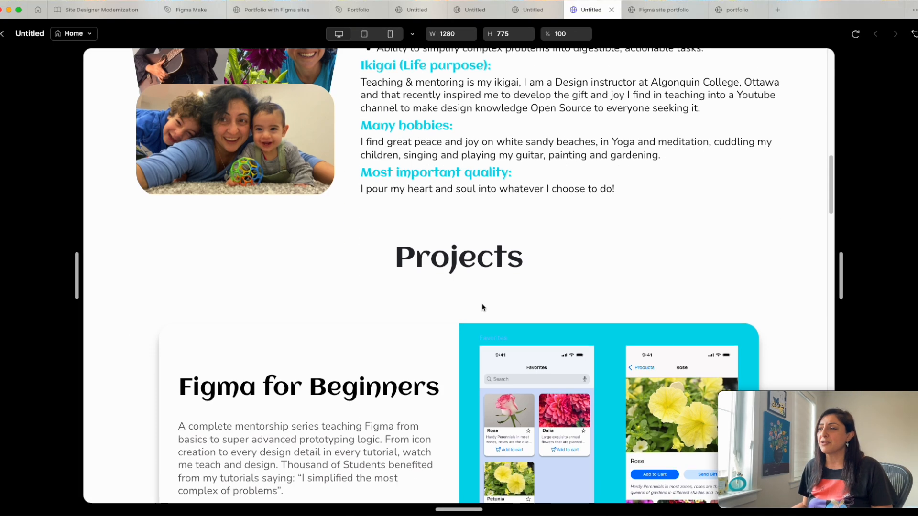
{"action": "scroll", "coordinate": [482, 304], "scroll_direction": "down", "scroll_amount": 15}
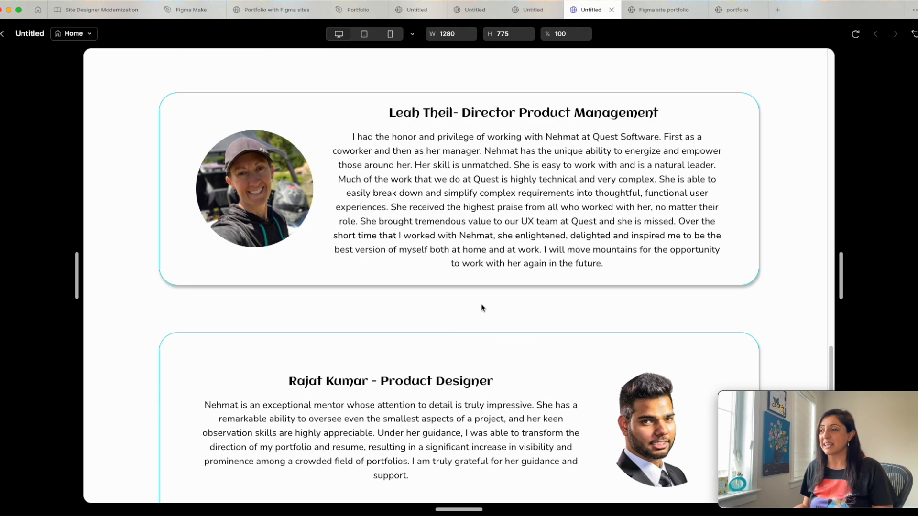
{"action": "scroll", "coordinate": [481, 303], "scroll_direction": "up", "scroll_amount": 20}
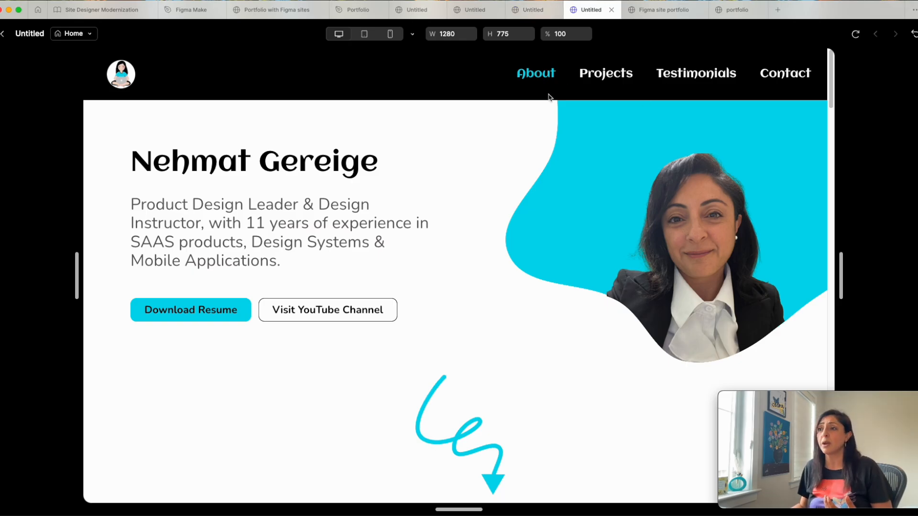
{"action": "scroll", "coordinate": [512, 306], "scroll_direction": "down", "scroll_amount": 20}
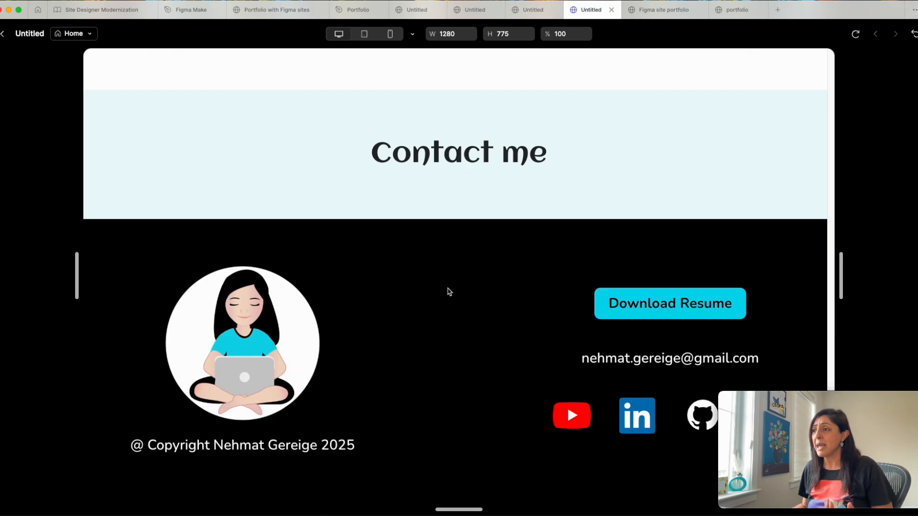
{"action": "scroll", "coordinate": [510, 306], "scroll_direction": "up", "scroll_amount": 20}
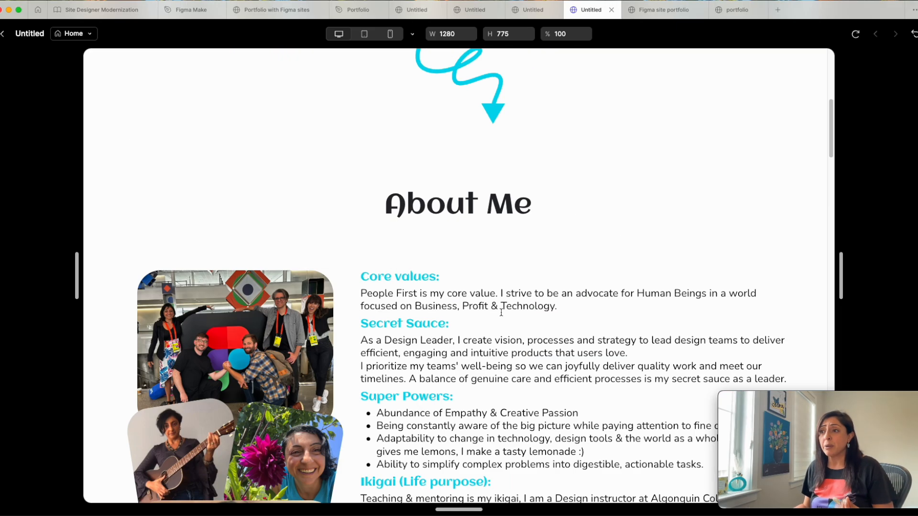
{"action": "scroll", "coordinate": [499, 316], "scroll_direction": "up", "scroll_amount": 5}
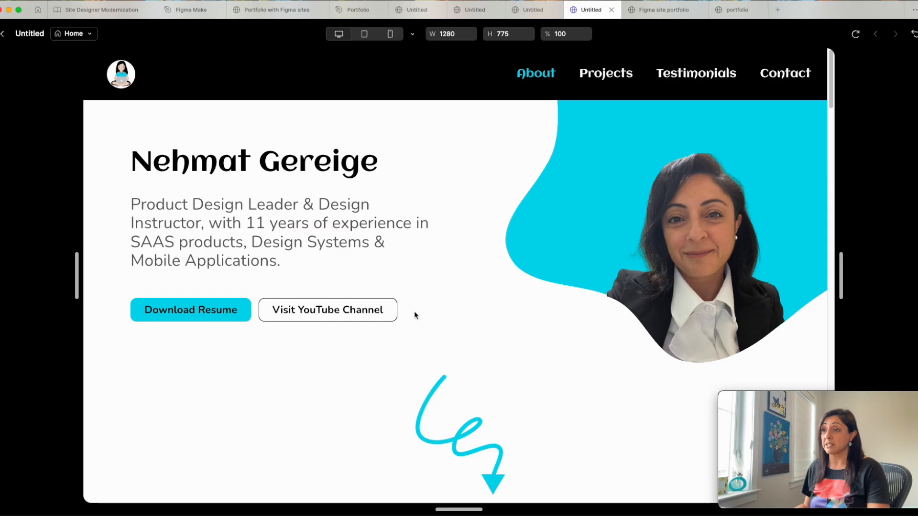
{"action": "left_click", "coordinate": [3, 33]}
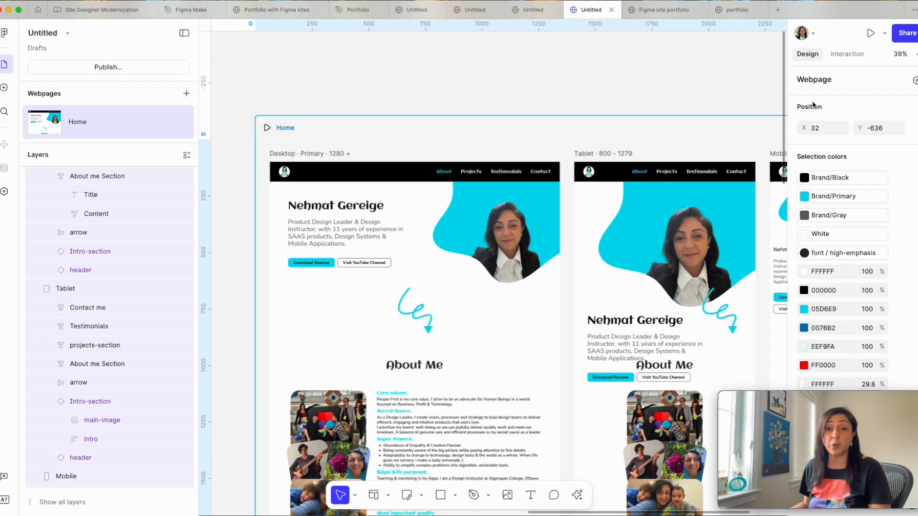
Step: Give the arrow below the Desktop intro section a Reveal interaction with its trigger set to In view
{"action": "left_click", "coordinate": [837, 62]}
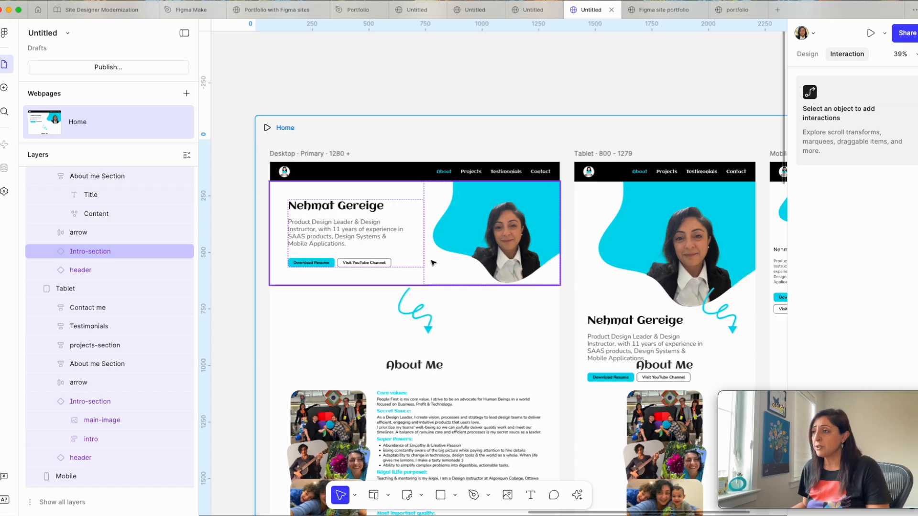
{"action": "scroll", "coordinate": [454, 278], "scroll_direction": "down", "scroll_amount": 2}
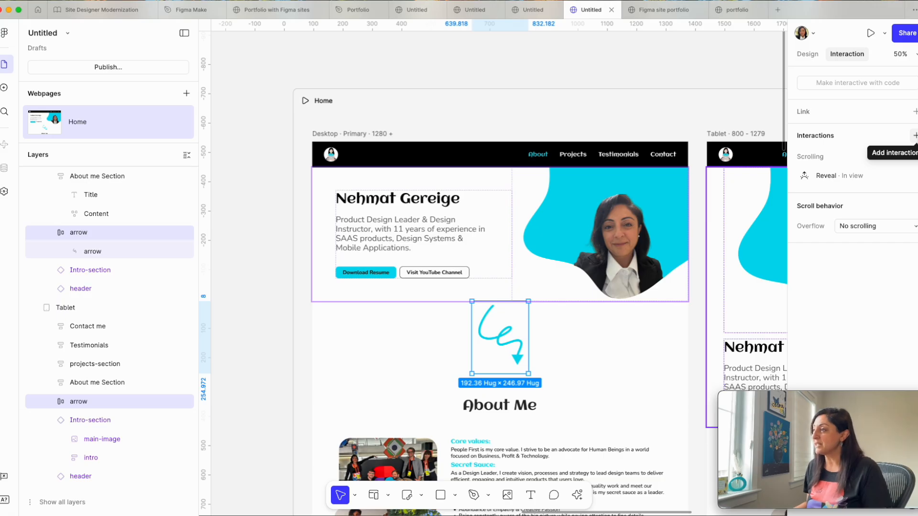
{"action": "left_click", "coordinate": [913, 135]}
{"action": "left_click", "coordinate": [807, 177]}
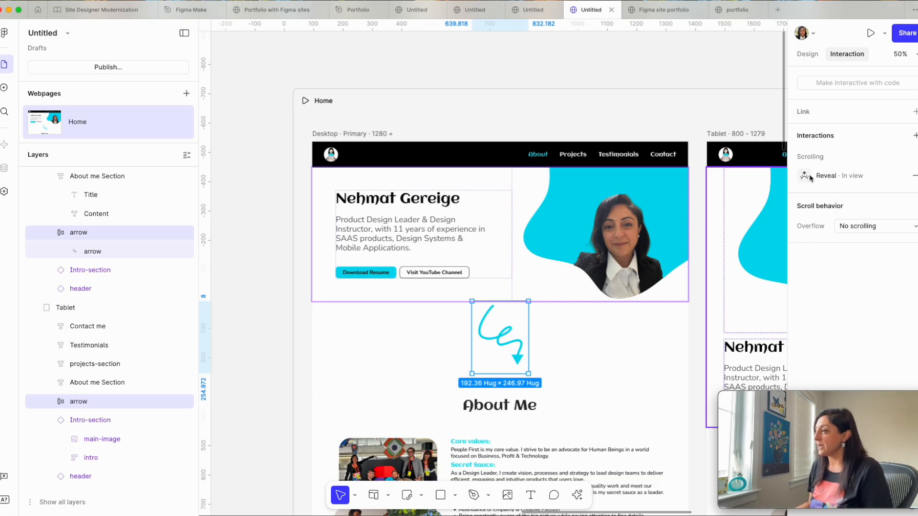
{"action": "left_click", "coordinate": [833, 178]}
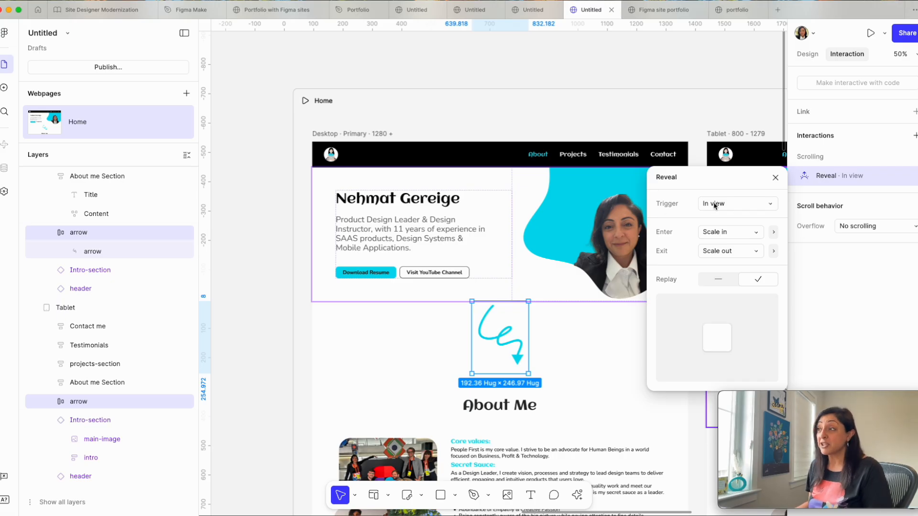
{"action": "left_click", "coordinate": [726, 206]}
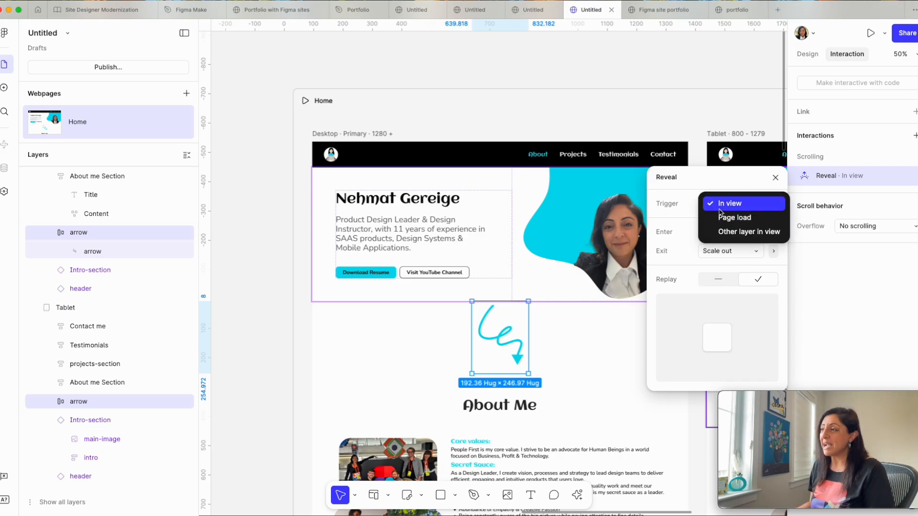
{"action": "left_click", "coordinate": [723, 205]}
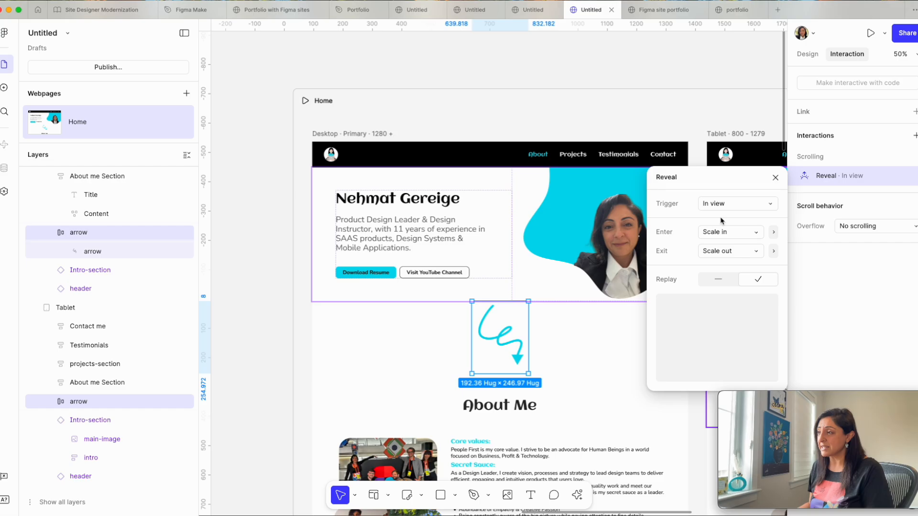
Step: Set the arrow's Reveal enter effect to Slide in top and check the exit effect's settings
{"action": "left_click", "coordinate": [733, 233]}
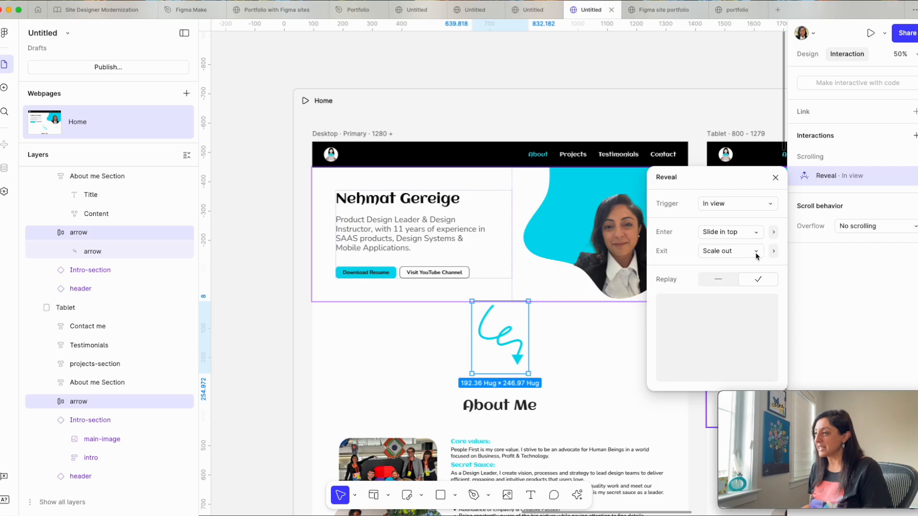
{"action": "left_click", "coordinate": [773, 252]}
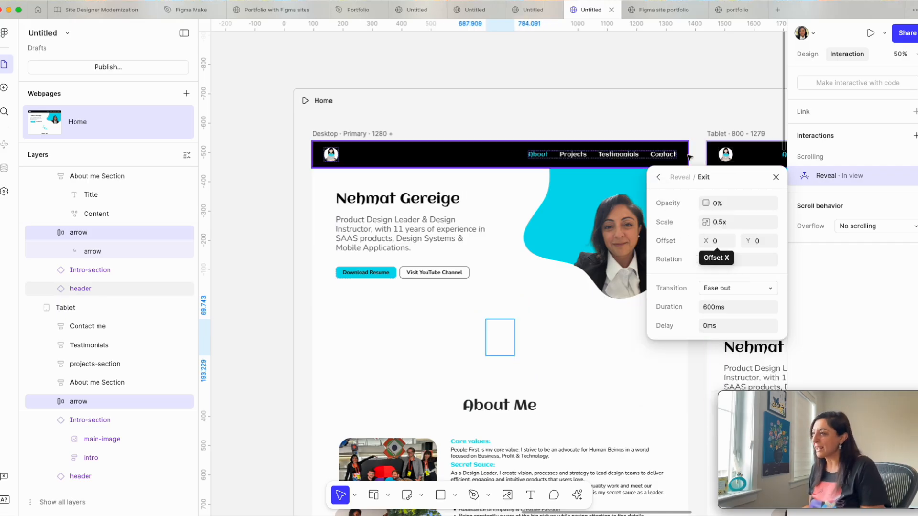
{"action": "left_click", "coordinate": [658, 177]}
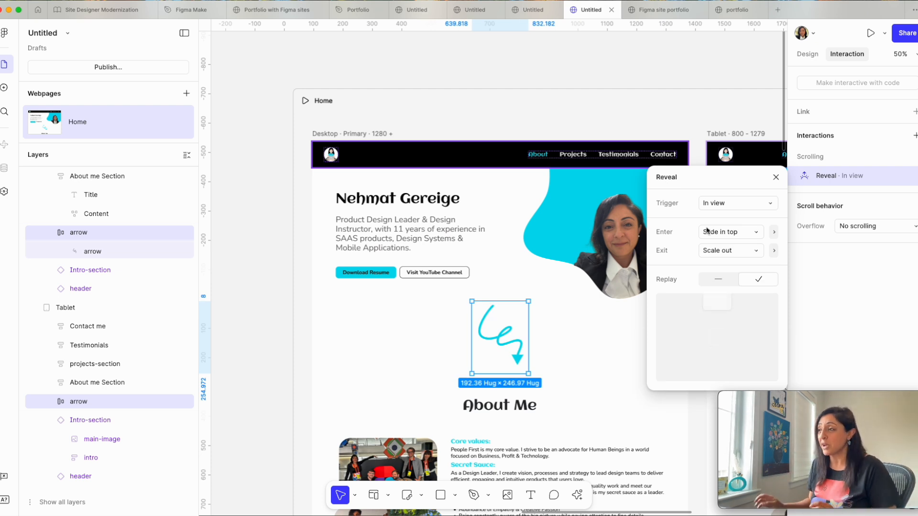
{"action": "left_click", "coordinate": [776, 177]}
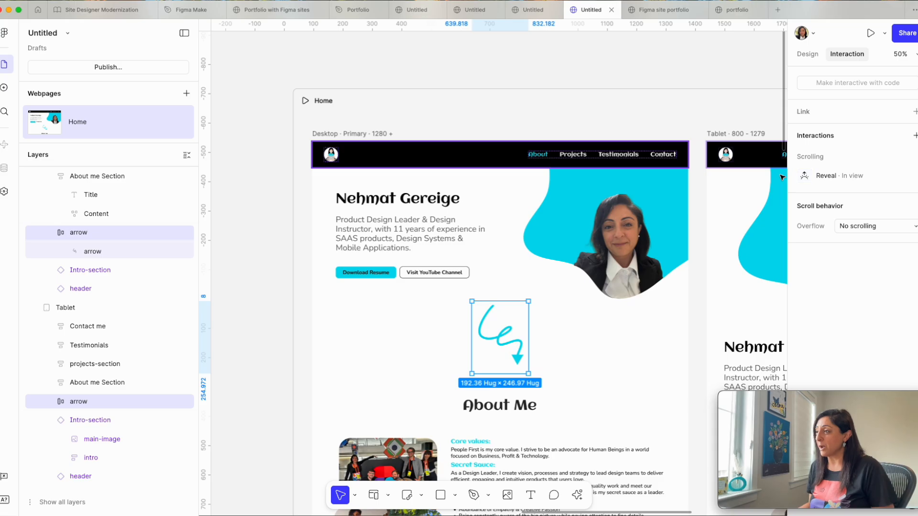
Step: Preview the page, reload it to replay the arrow's entrance, and return to the editor
{"action": "left_click", "coordinate": [870, 33]}
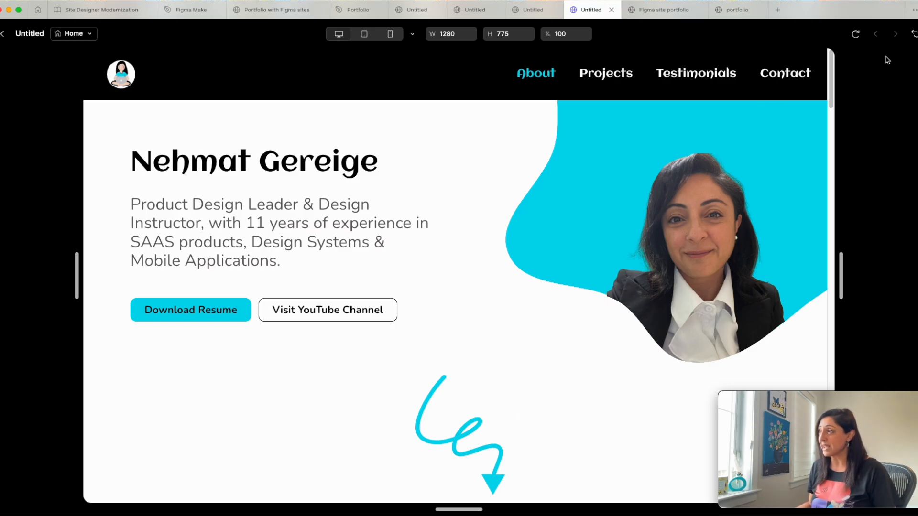
{"action": "left_click", "coordinate": [858, 39]}
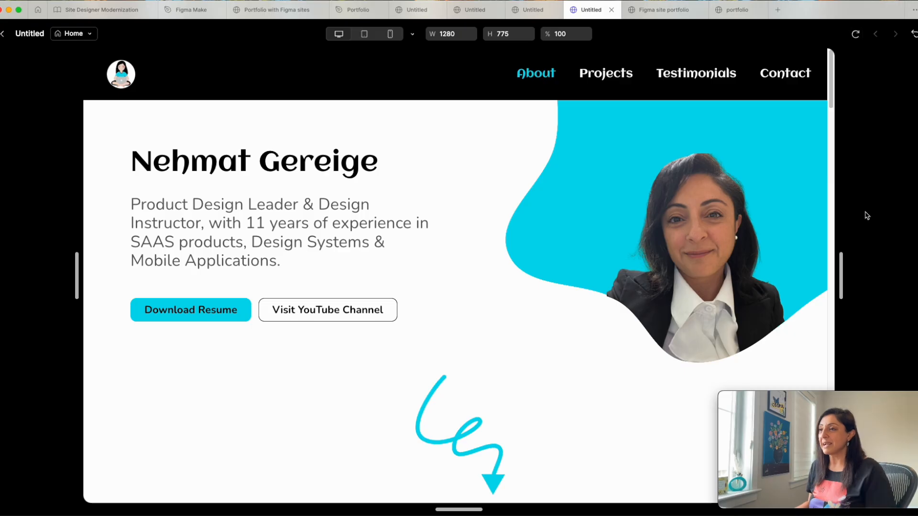
{"action": "left_click", "coordinate": [3, 34]}
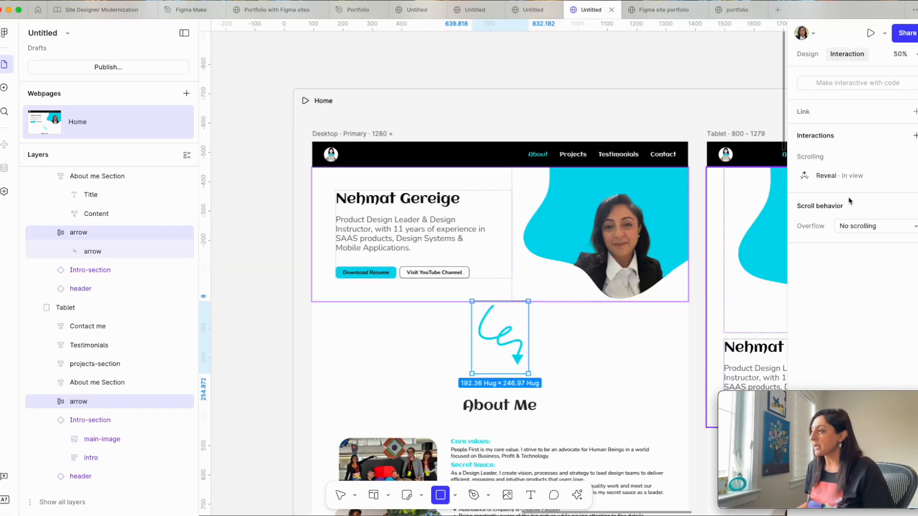
Step: Set the arrow's Reveal enter duration to 1600 ms with a delay, and replay the animation in the preview
{"action": "left_click", "coordinate": [830, 182]}
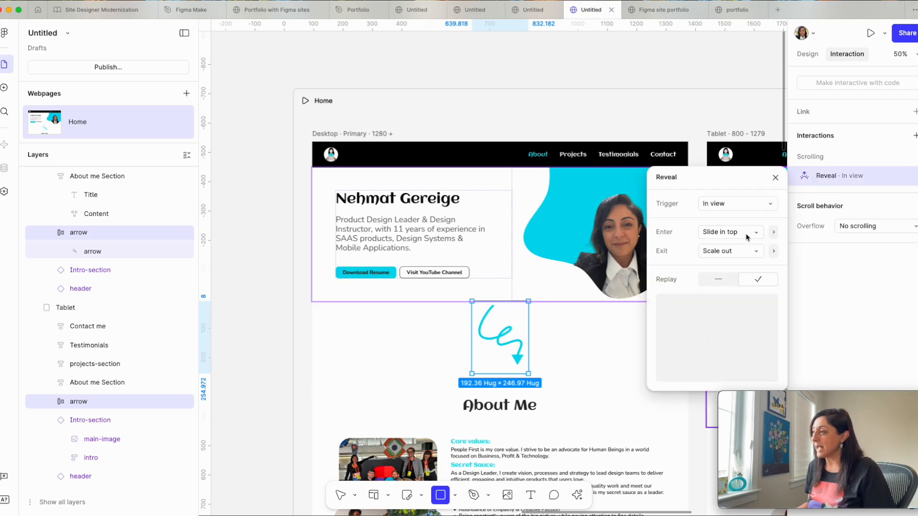
{"action": "left_click", "coordinate": [773, 232]}
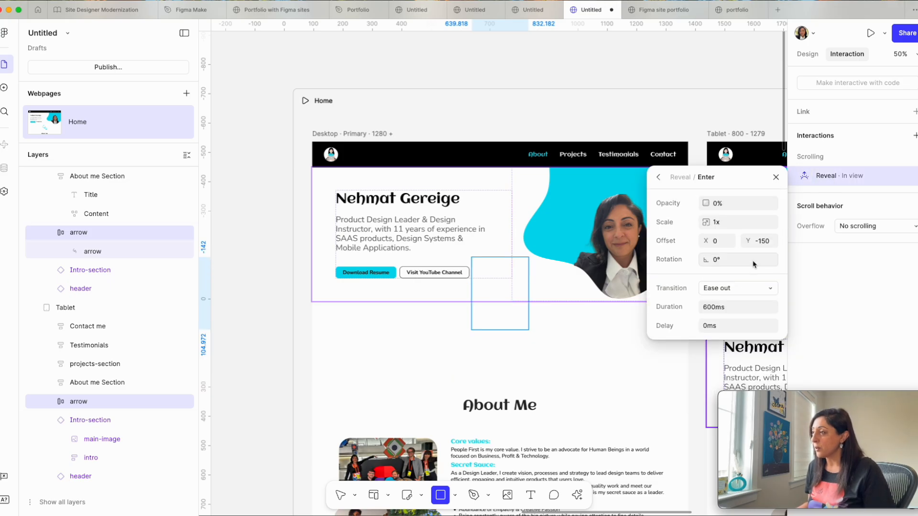
{"action": "left_click", "coordinate": [709, 312]}
{"action": "left_click", "coordinate": [709, 310]}
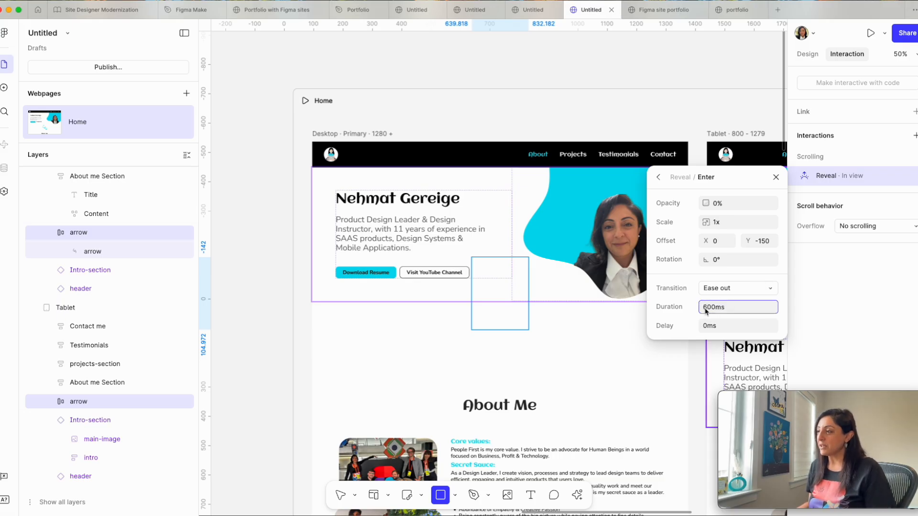
{"action": "type", "text": "1"}
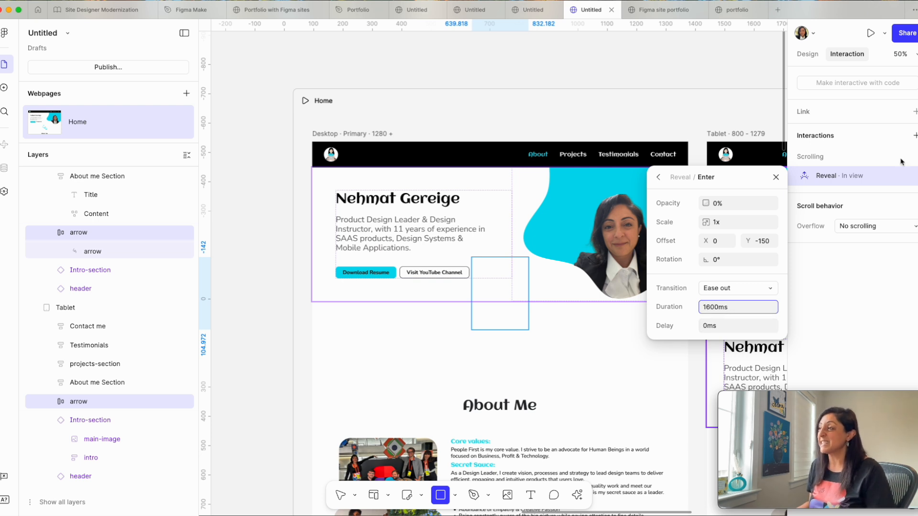
{"action": "left_click", "coordinate": [706, 327]}
{"action": "left_click", "coordinate": [705, 328]}
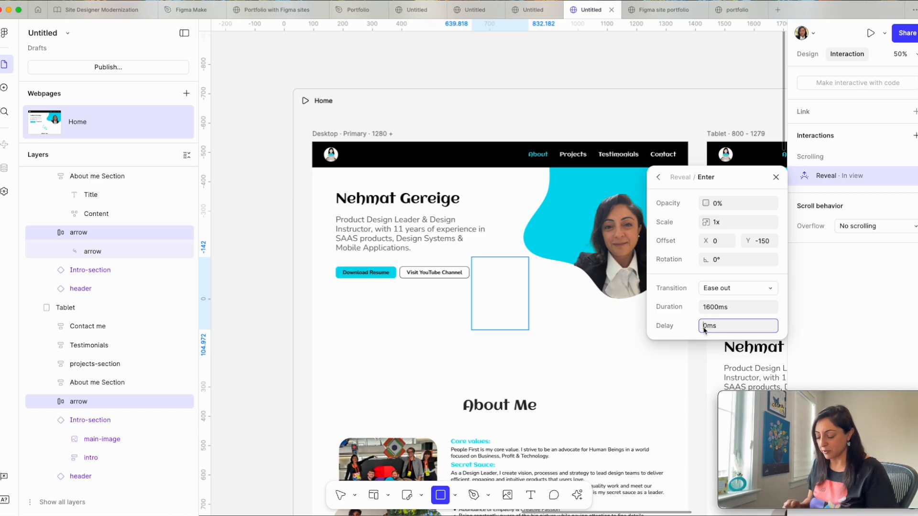
{"action": "type", "text": "3"}
{"action": "key", "text": "Escape"}
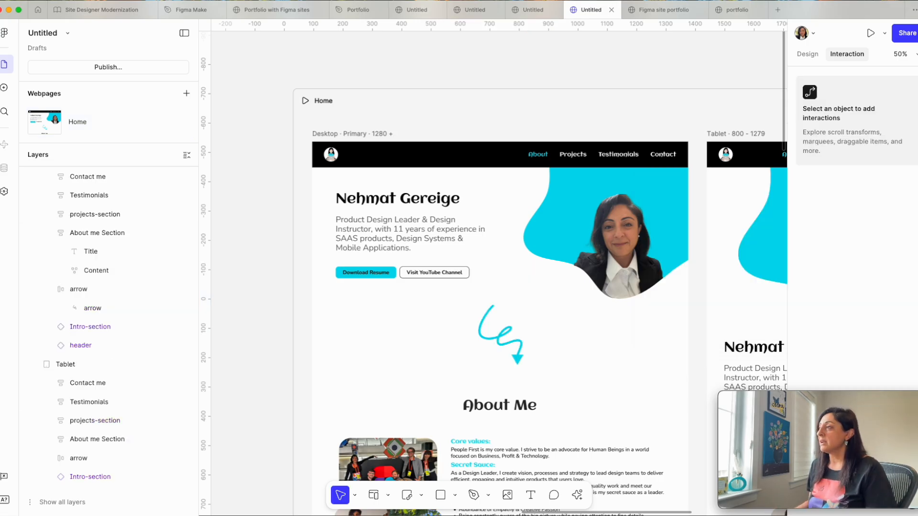
{"action": "left_click", "coordinate": [870, 33]}
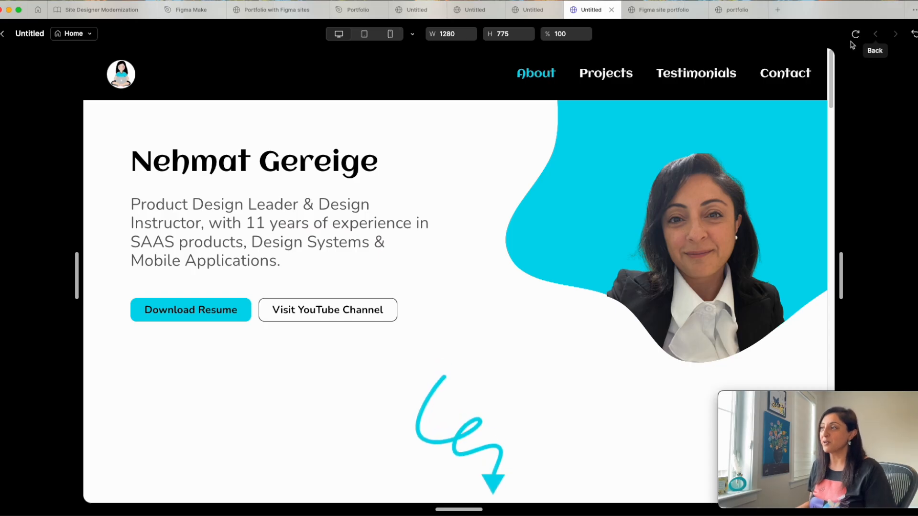
{"action": "left_click", "coordinate": [855, 34]}
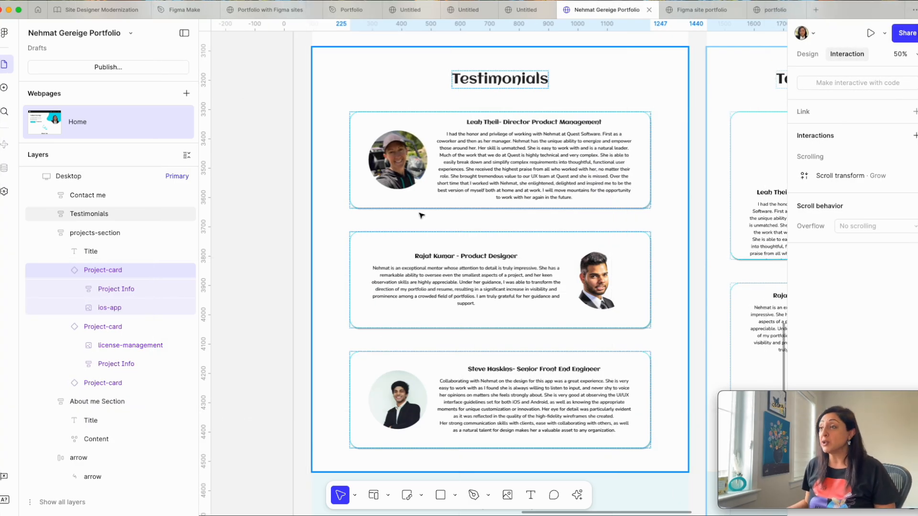
Step: Add a Hover effect with a scale of 1.05x to the first testimonial card in the Desktop breakpoint's Testimonials section
{"action": "left_click", "coordinate": [469, 179]}
{"action": "key", "text": "shift+0"}
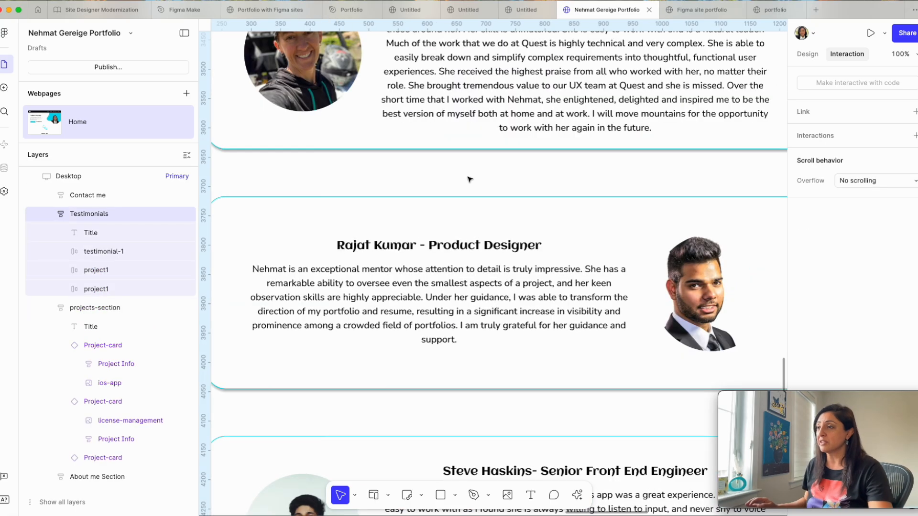
{"action": "scroll", "coordinate": [469, 179], "scroll_direction": "up", "scroll_amount": 5}
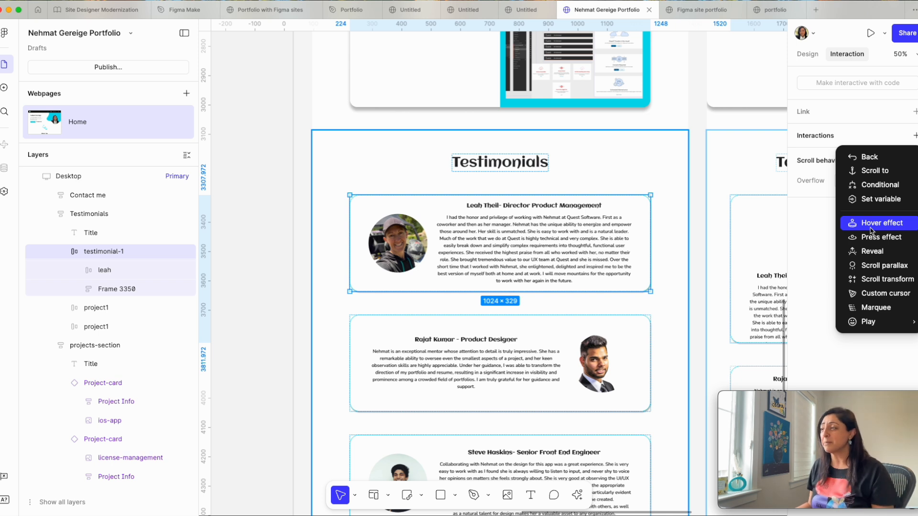
{"action": "left_click", "coordinate": [871, 230]}
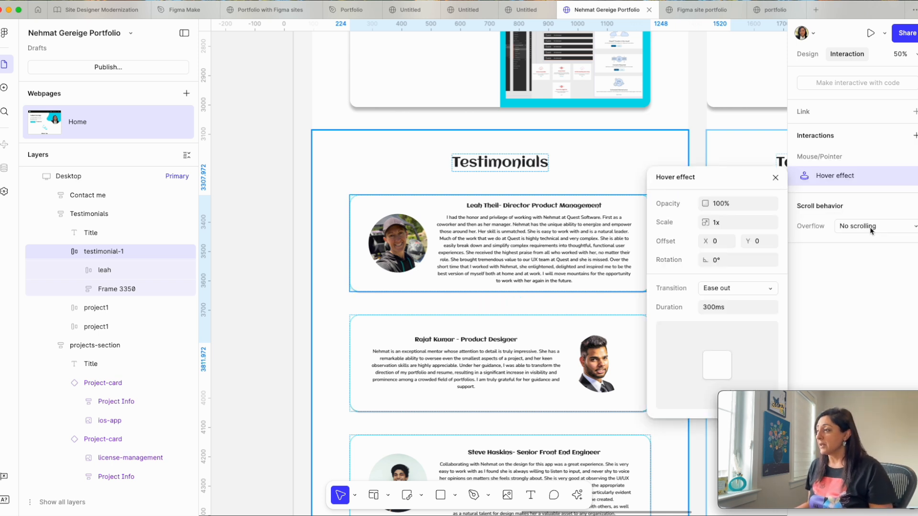
{"action": "left_click", "coordinate": [717, 223]}
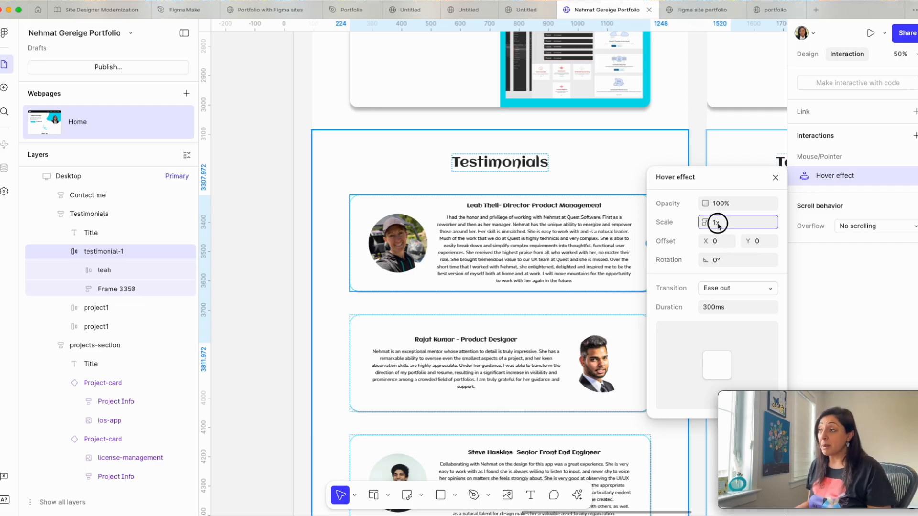
{"action": "type", "text": "1.04"}
{"action": "key", "text": "Return"}
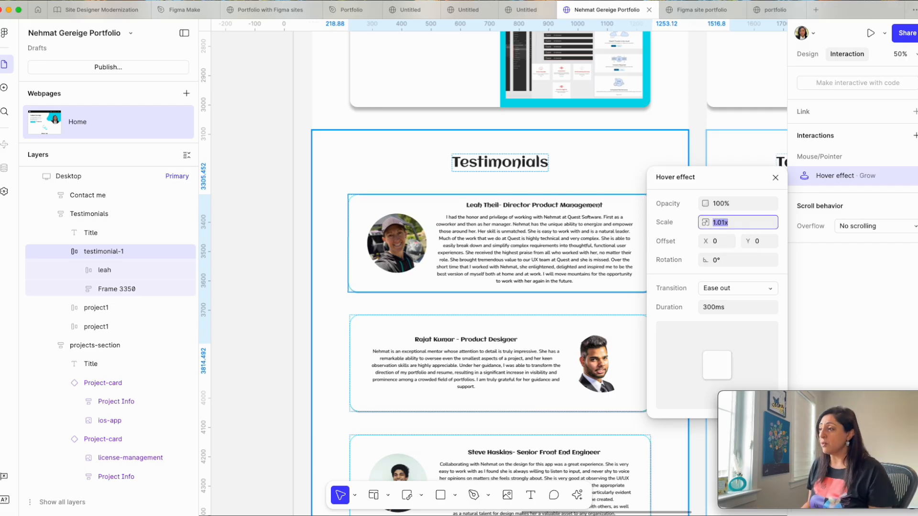
{"action": "key", "text": "Up"}
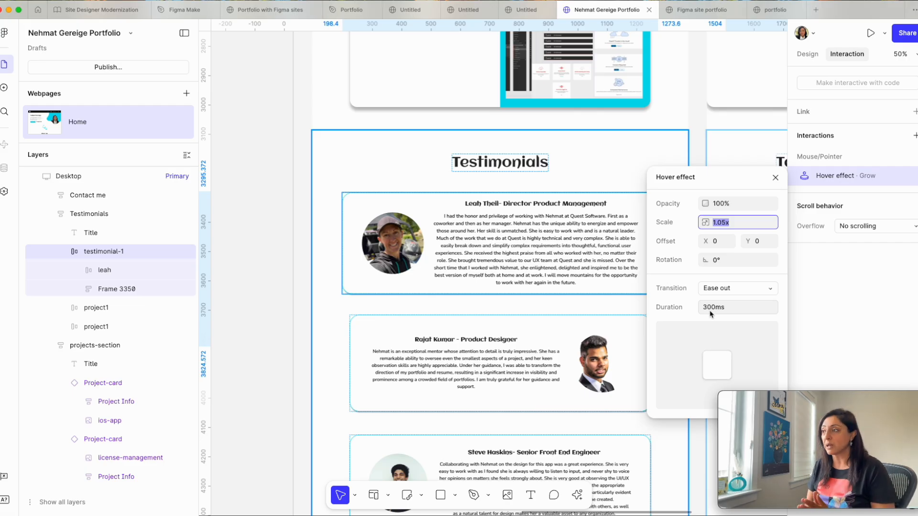
Step: Close the Hover effect settings and preview the page to check the first testimonial card's hover effect
{"action": "left_click", "coordinate": [775, 178]}
{"action": "key", "text": "super+alt+Return"}
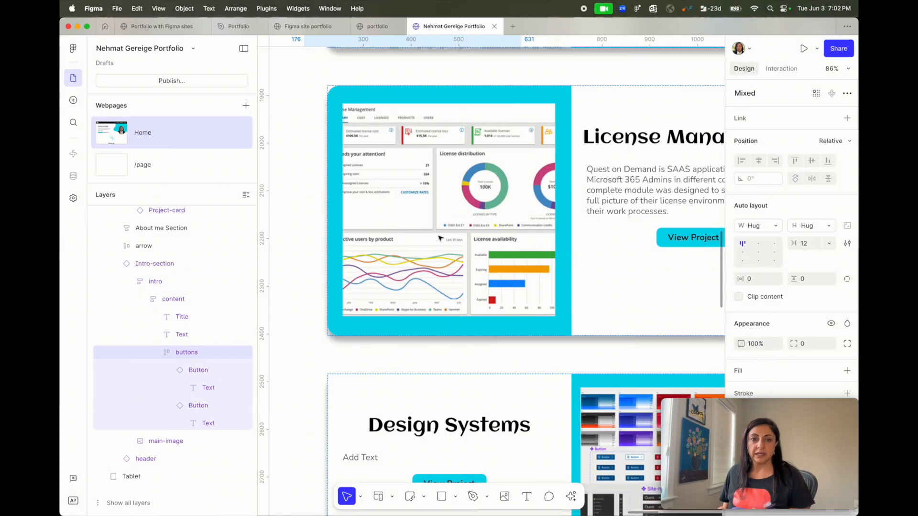
Step: Look through the interaction types available for the intro section's buttons group, including the Play options
{"action": "scroll", "coordinate": [399, 238], "scroll_direction": "up", "scroll_amount": 12}
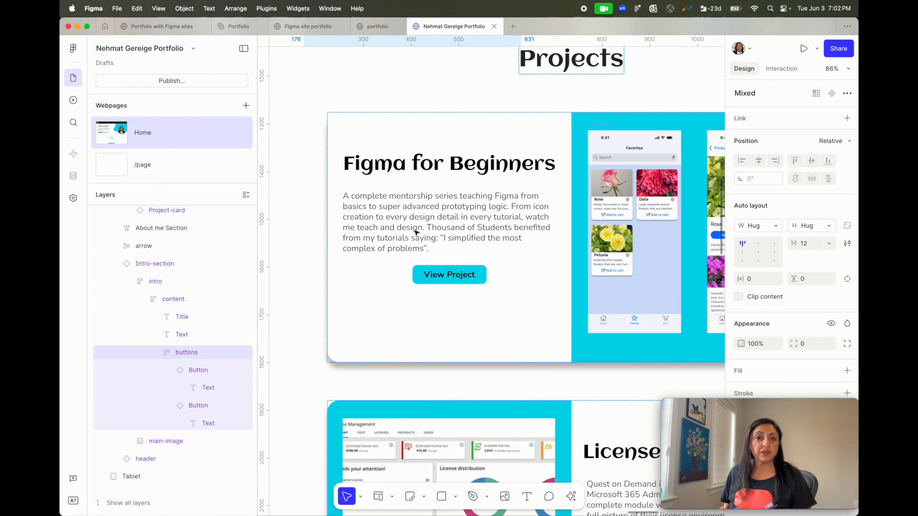
{"action": "scroll", "coordinate": [399, 238], "scroll_direction": "up", "scroll_amount": 10}
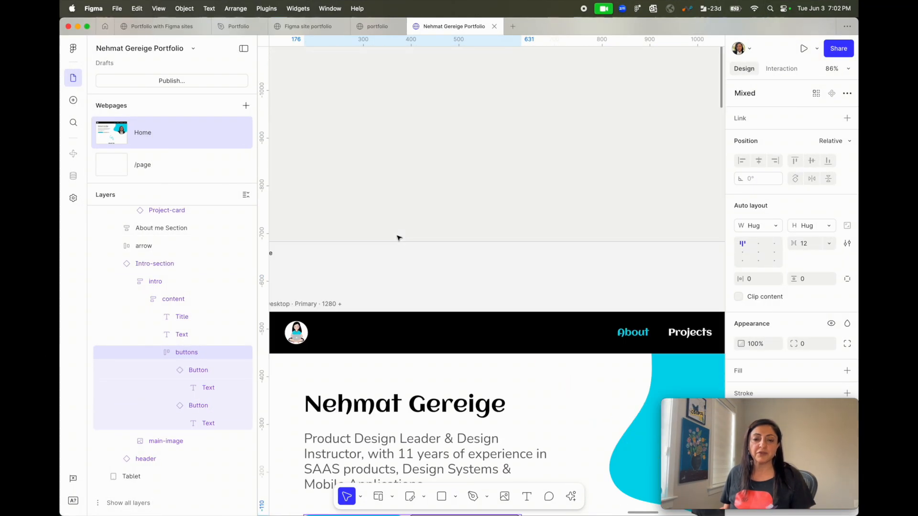
{"action": "scroll", "coordinate": [398, 237], "scroll_direction": "down", "scroll_amount": 6}
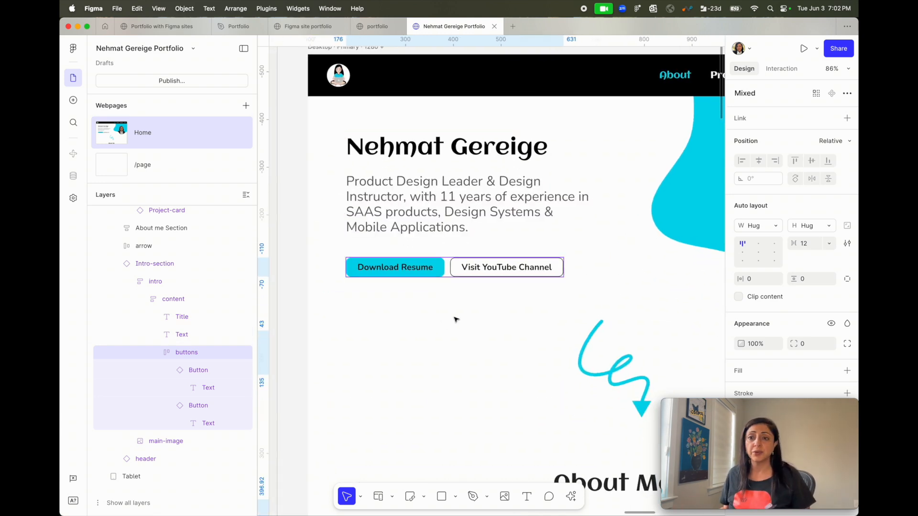
{"action": "left_click", "coordinate": [781, 68]}
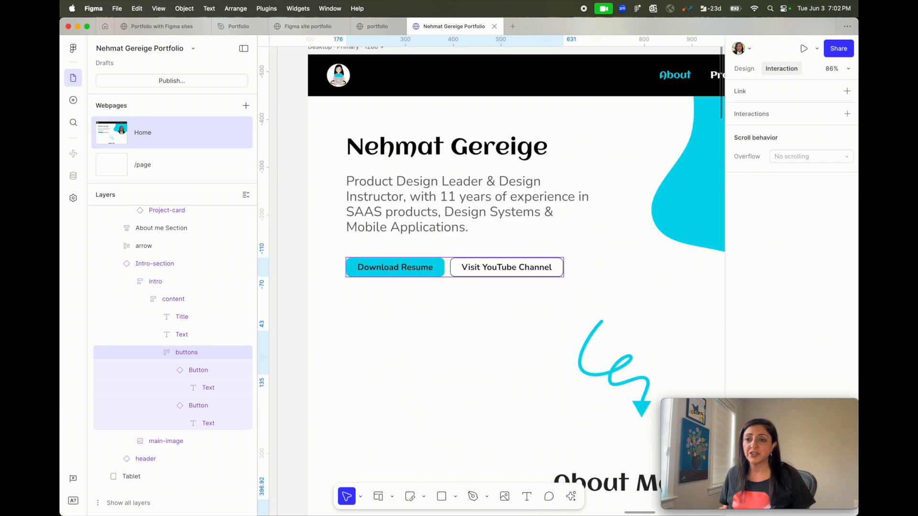
{"action": "left_click", "coordinate": [847, 113]}
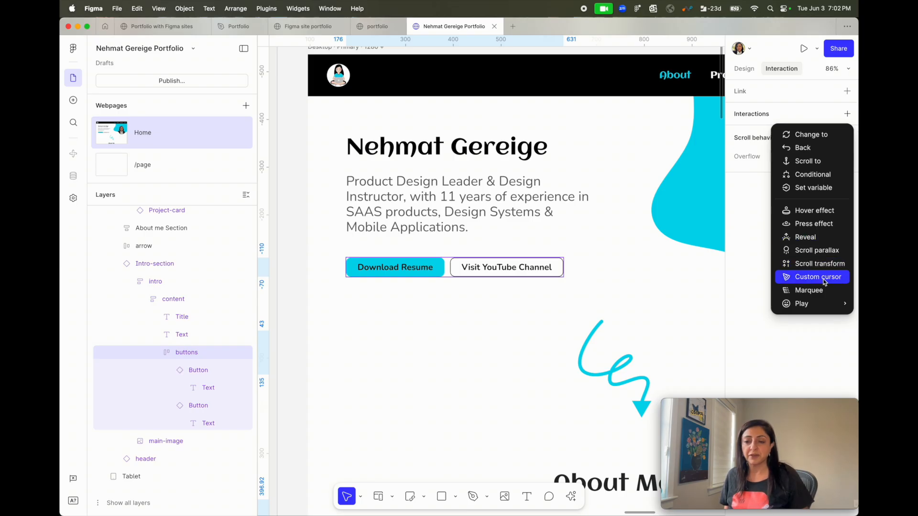
{"action": "mouse_move", "coordinate": [834, 312]}
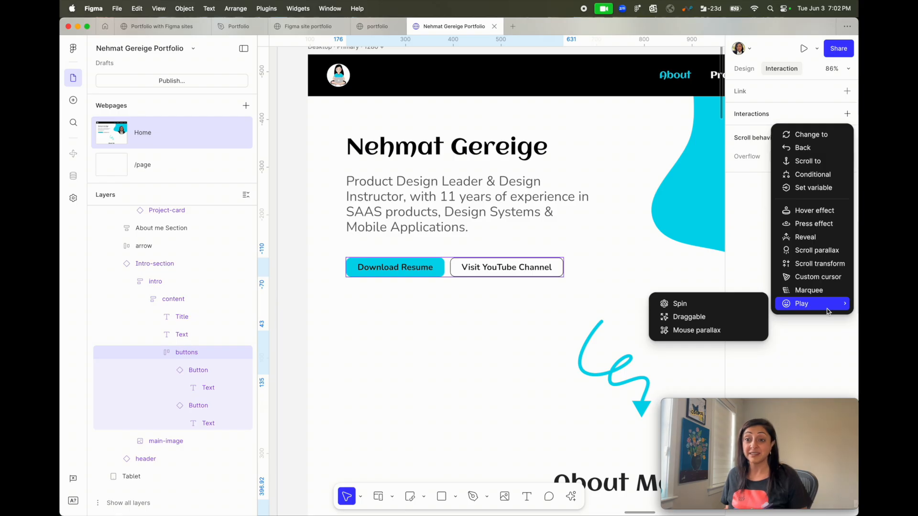
{"action": "left_click", "coordinate": [637, 262]}
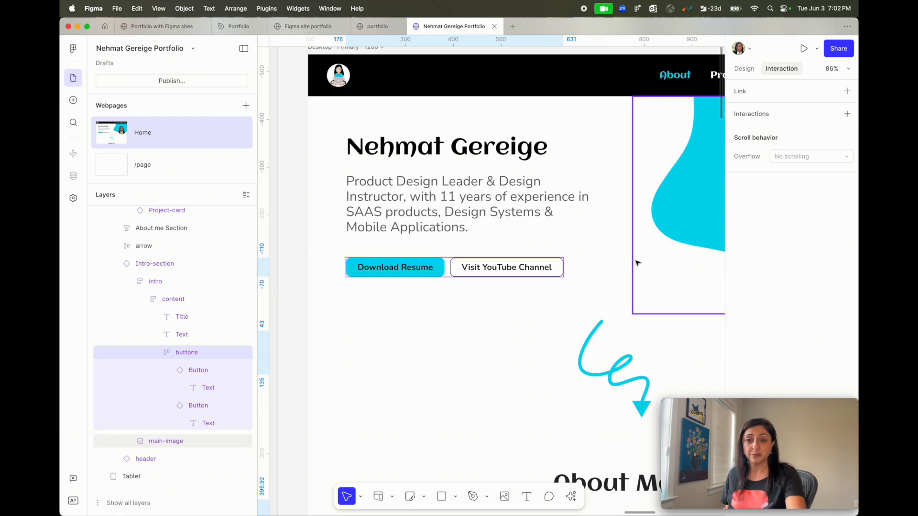
Step: Open the site's publish settings and check the site title and URL fields
{"action": "scroll", "coordinate": [645, 273], "scroll_direction": "down", "scroll_amount": 5}
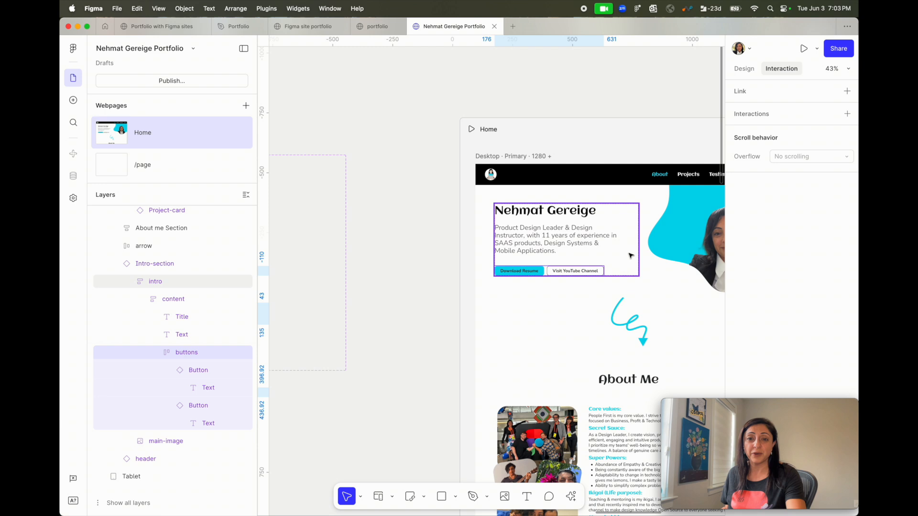
{"action": "scroll", "coordinate": [626, 251], "scroll_direction": "up", "scroll_amount": 3}
{"action": "scroll", "coordinate": [626, 251], "scroll_direction": "down", "scroll_amount": 2}
{"action": "left_click", "coordinate": [215, 84]}
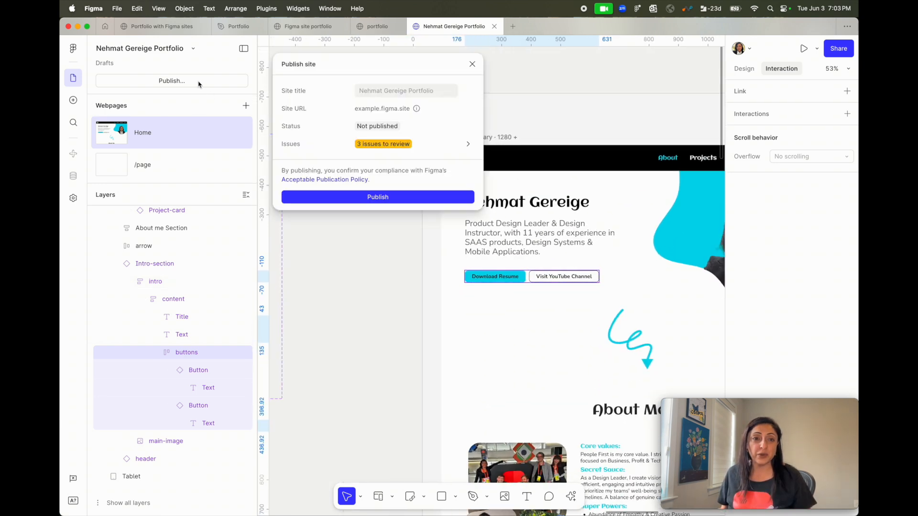
{"action": "left_click", "coordinate": [375, 91]}
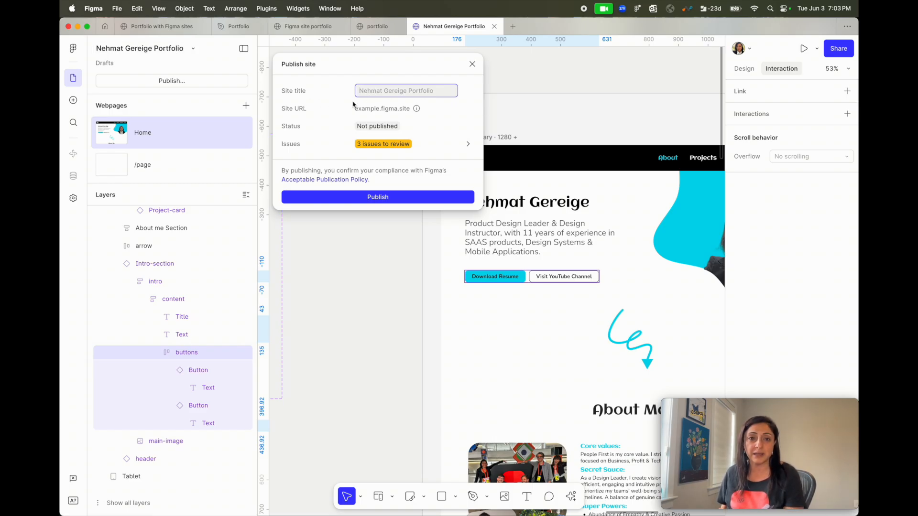
{"action": "mouse_move", "coordinate": [418, 111]}
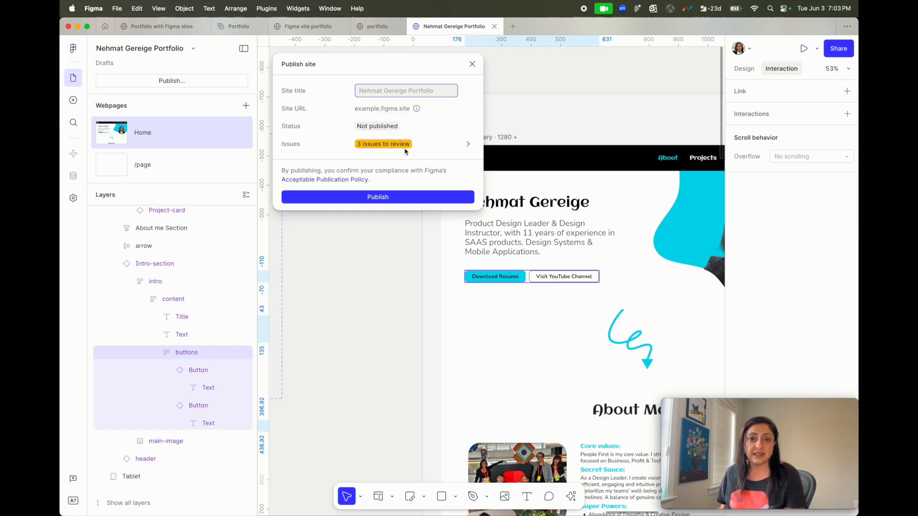
Step: Review the Home page's publishing issues and resolve them by fixing the stroke join, removing the unsupported effect and updating auto layout
{"action": "left_click", "coordinate": [467, 145]}
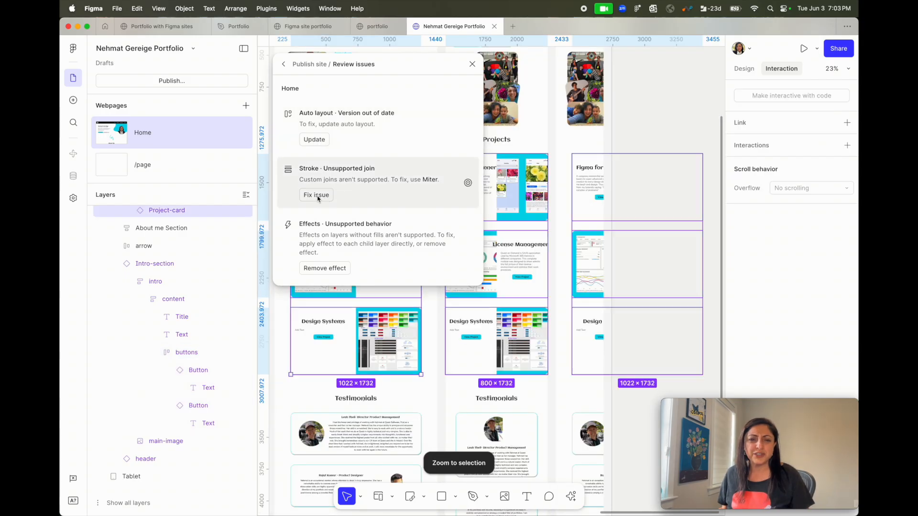
{"action": "left_click", "coordinate": [318, 197]}
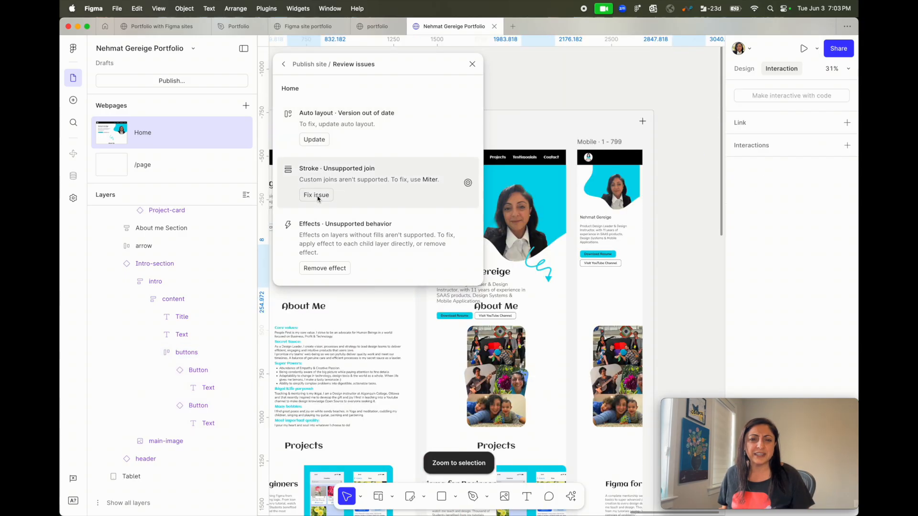
{"action": "left_click", "coordinate": [317, 197]}
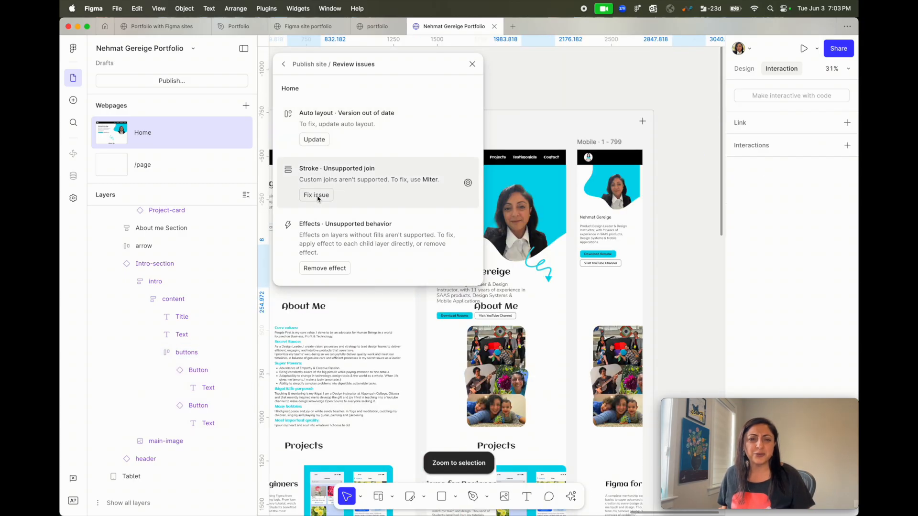
{"action": "left_click", "coordinate": [319, 139]}
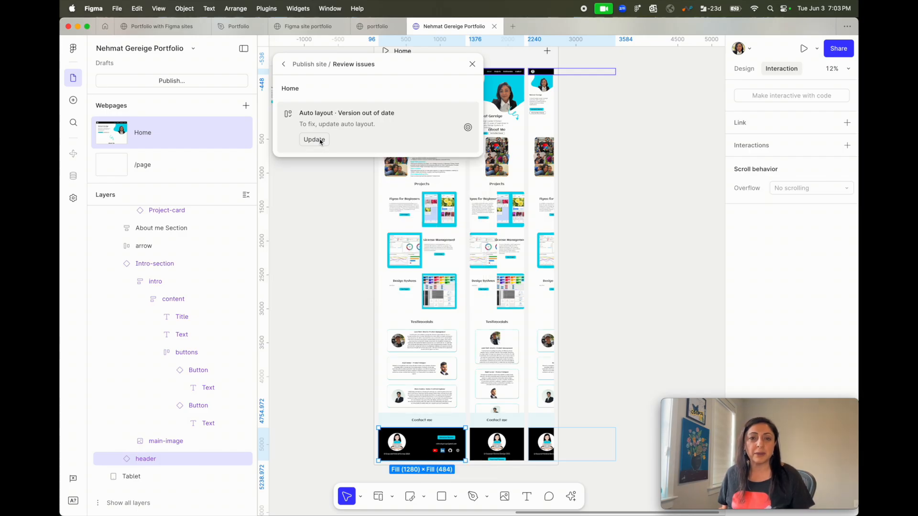
{"action": "left_click", "coordinate": [319, 139]}
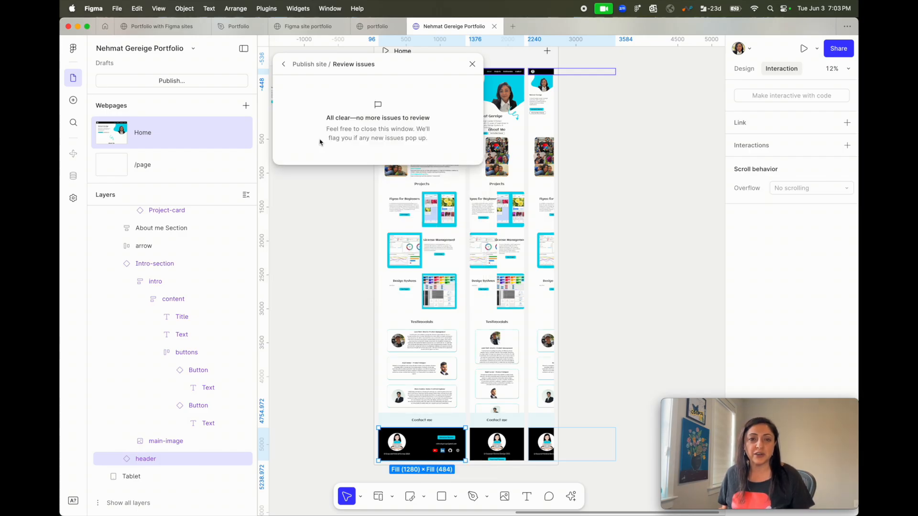
{"action": "left_click", "coordinate": [286, 66]}
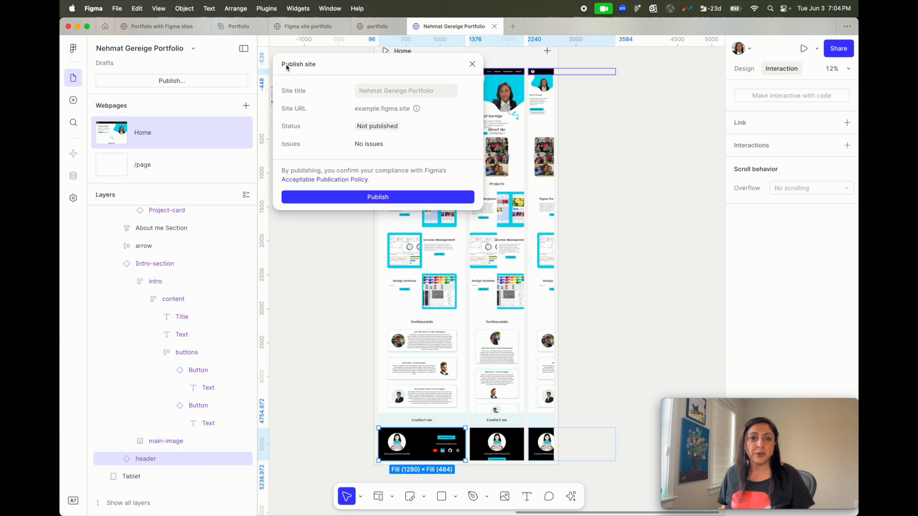
Step: Publish the site and open the live page in an enlarged Chrome window
{"action": "left_click", "coordinate": [361, 200]}
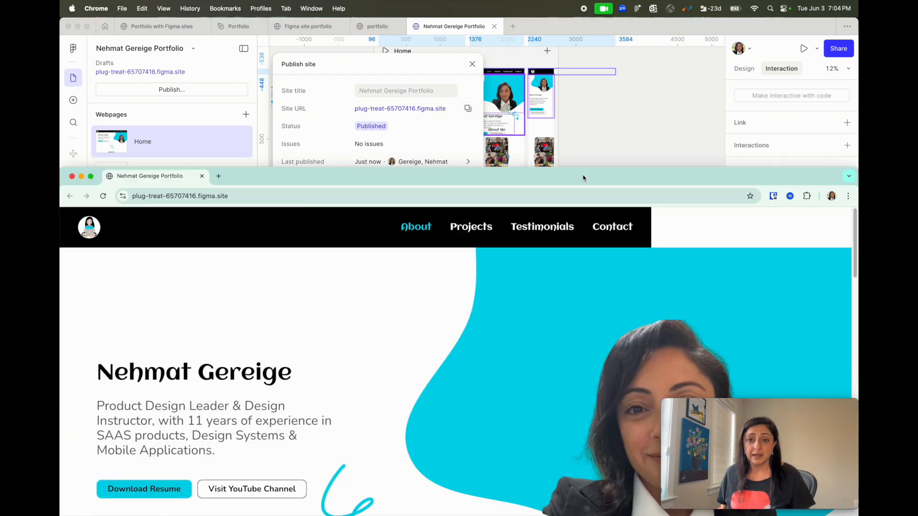
{"action": "double_click", "coordinate": [583, 178]}
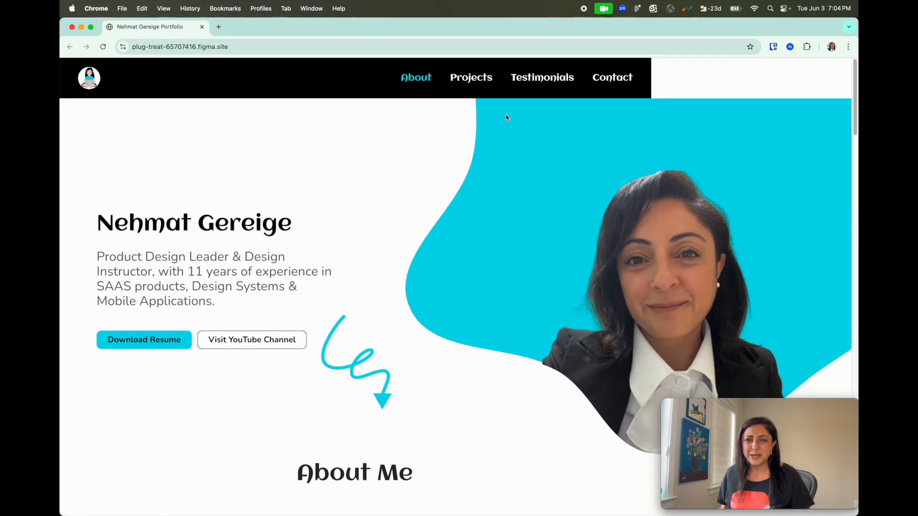
Step: Look through the published page from the intro to Testimonials, checking the card's hover effect and the arrow's reveal animation
{"action": "scroll", "coordinate": [482, 195], "scroll_direction": "down", "scroll_amount": 5}
{"action": "scroll", "coordinate": [482, 195], "scroll_direction": "down", "scroll_amount": 20}
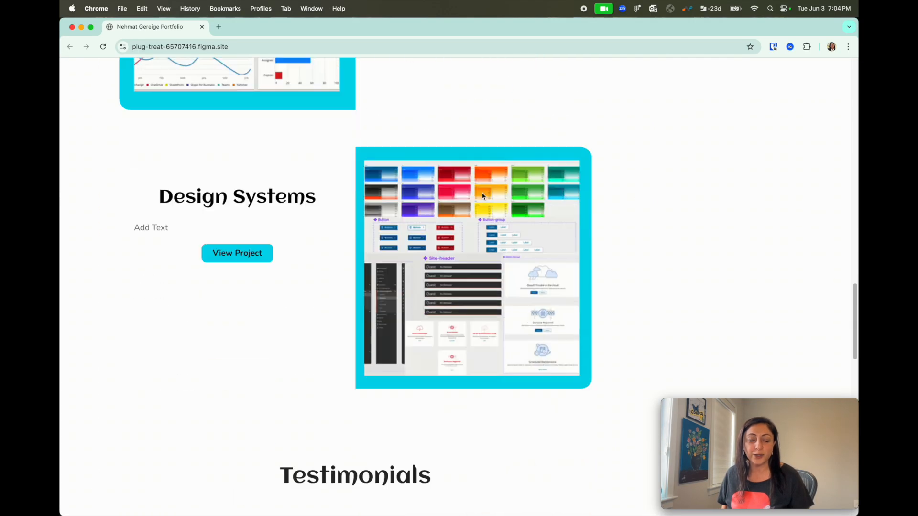
{"action": "scroll", "coordinate": [481, 196], "scroll_direction": "down", "scroll_amount": 15}
{"action": "scroll", "coordinate": [482, 194], "scroll_direction": "up", "scroll_amount": 12}
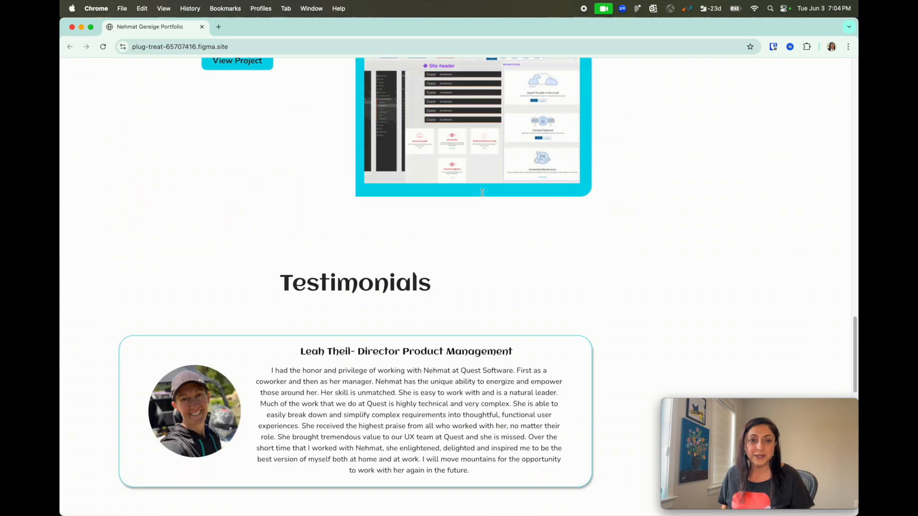
{"action": "scroll", "coordinate": [482, 193], "scroll_direction": "down", "scroll_amount": 3}
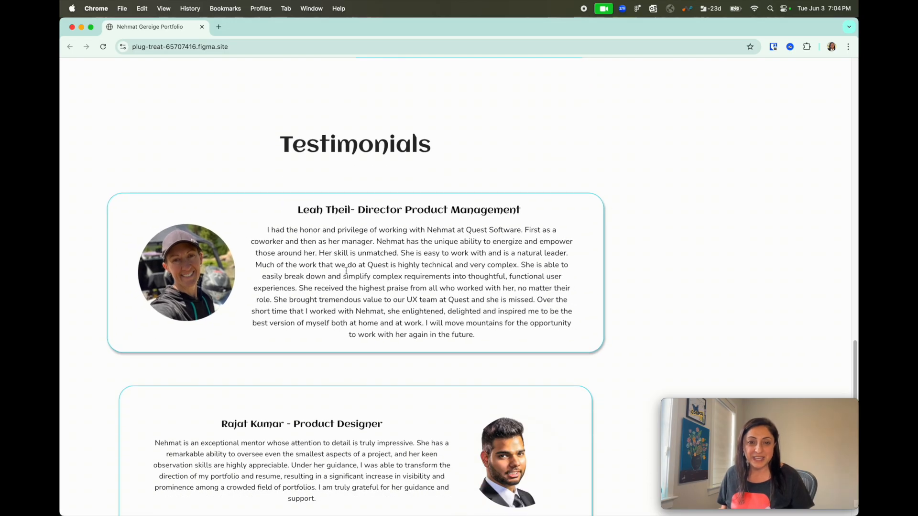
{"action": "scroll", "coordinate": [346, 271], "scroll_direction": "up", "scroll_amount": 6}
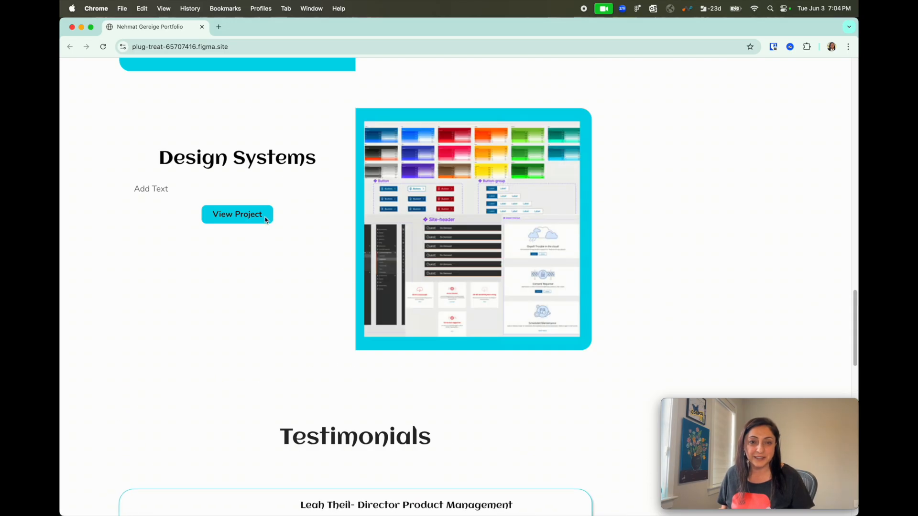
{"action": "scroll", "coordinate": [283, 199], "scroll_direction": "up", "scroll_amount": 20}
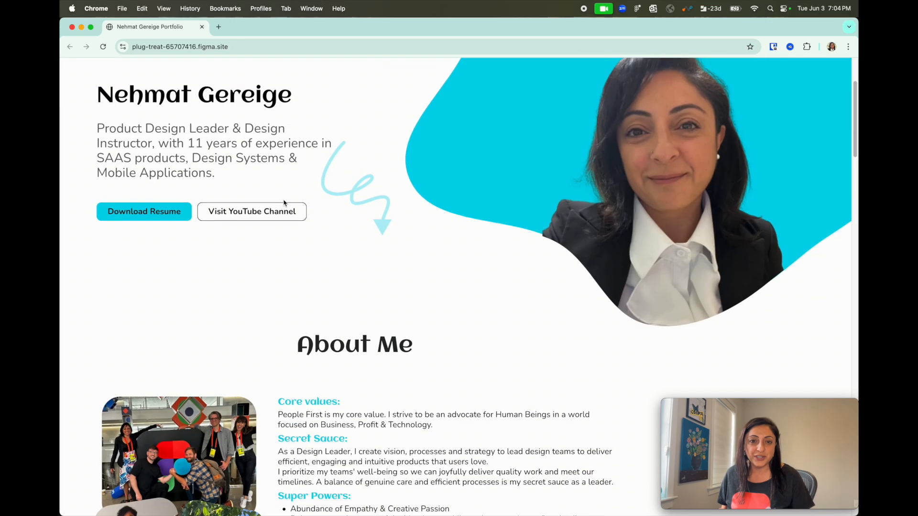
{"action": "scroll", "coordinate": [285, 203], "scroll_direction": "up", "scroll_amount": 1}
{"action": "scroll", "coordinate": [440, 285], "scroll_direction": "up", "scroll_amount": 1}
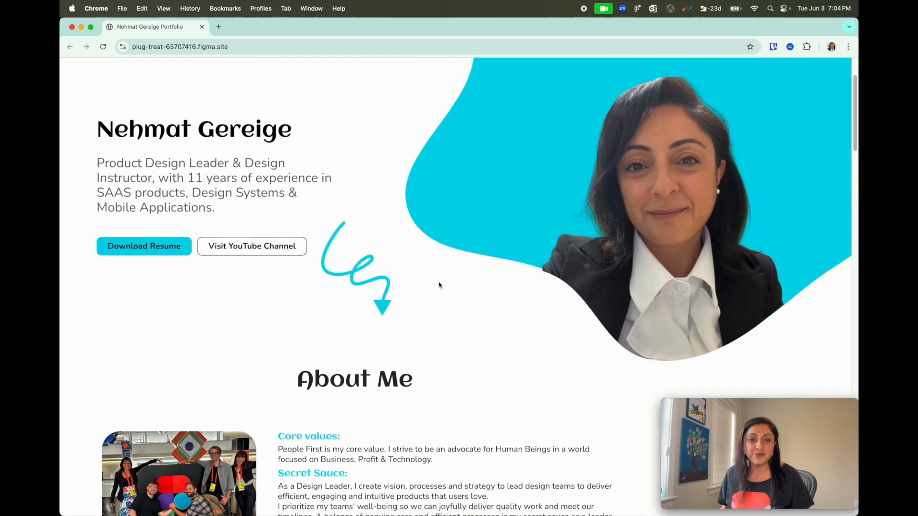
{"action": "scroll", "coordinate": [439, 286], "scroll_direction": "up", "scroll_amount": 4}
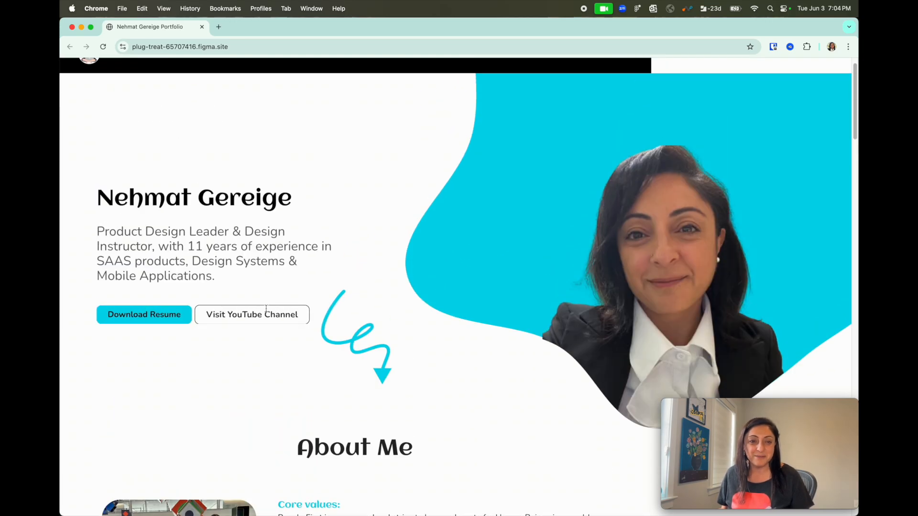